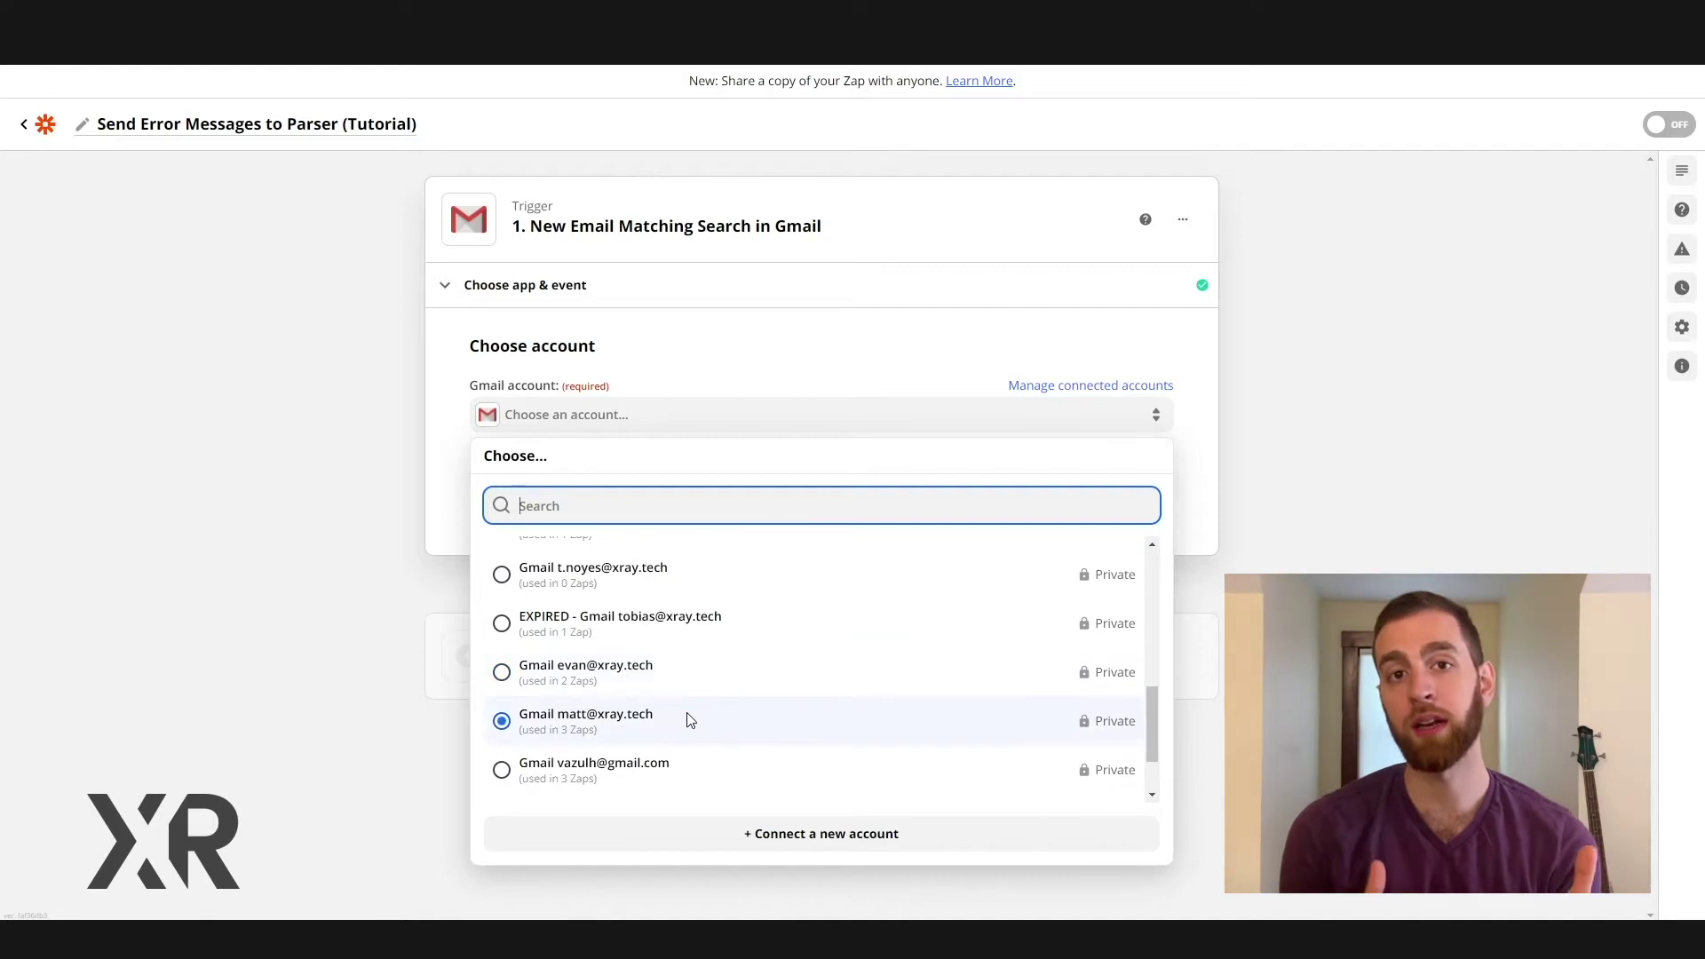
- Choose the connected Gmail account for the trigger and set its search string to "subject: [ALERT]"
{"action": "left_click", "coordinate": [1078, 702]}
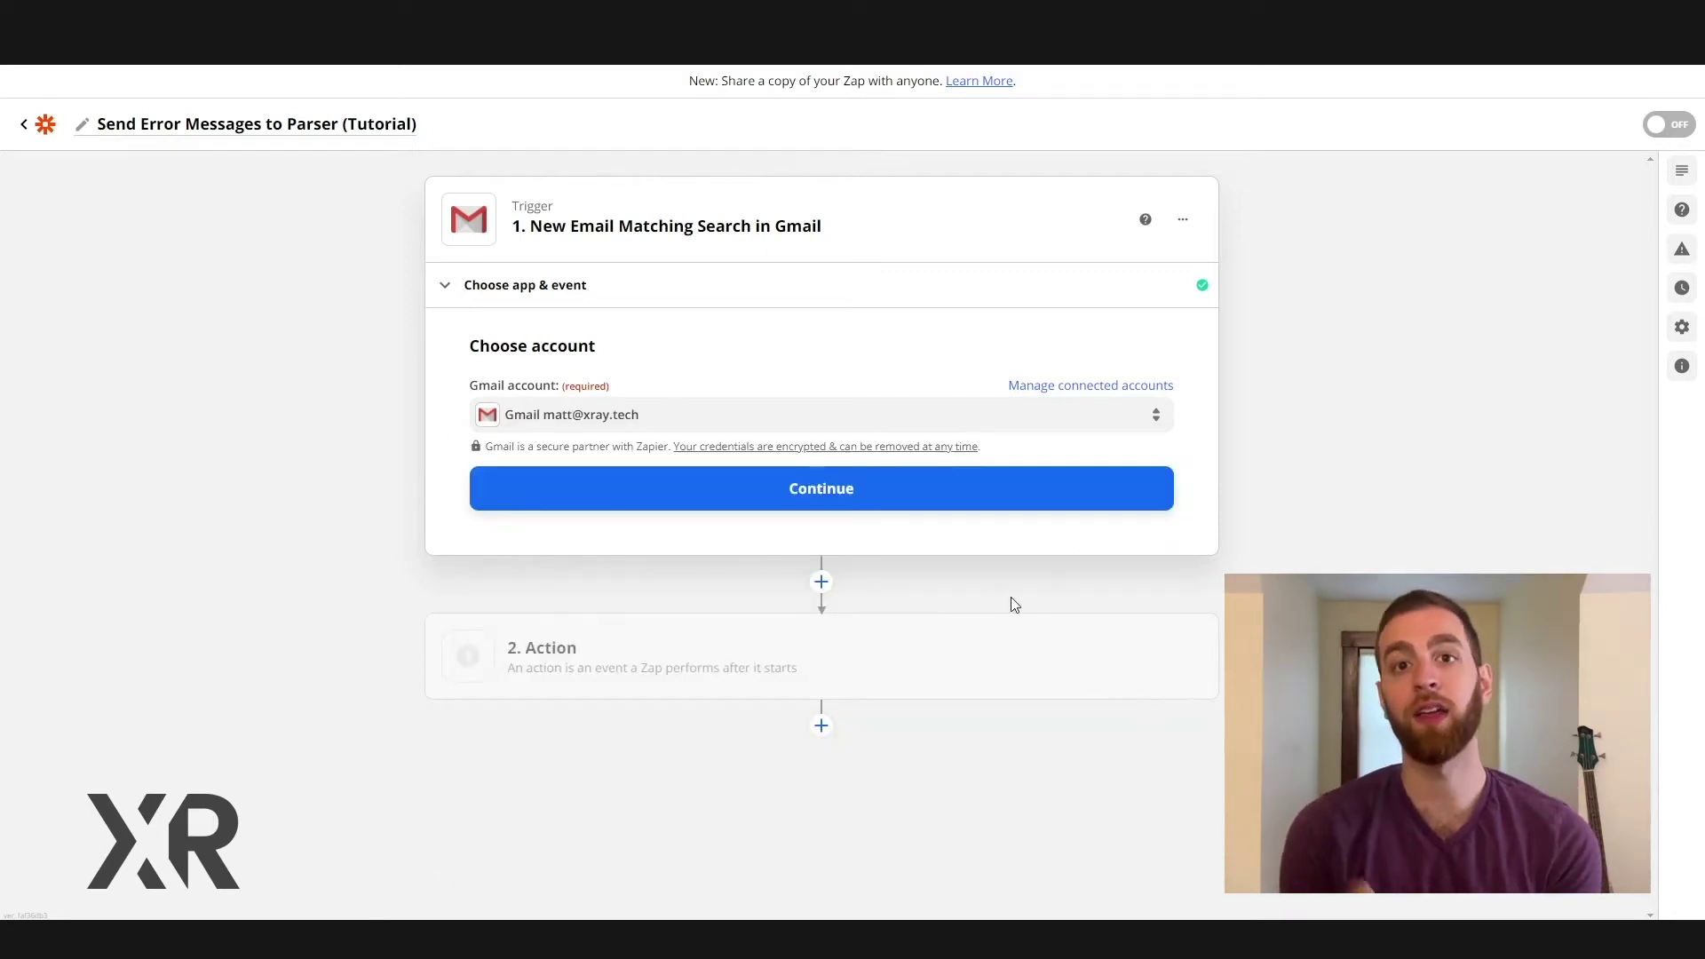
{"action": "left_click", "coordinate": [884, 497]}
{"action": "left_click", "coordinate": [1015, 461]}
{"action": "type", "text": "subject:"}
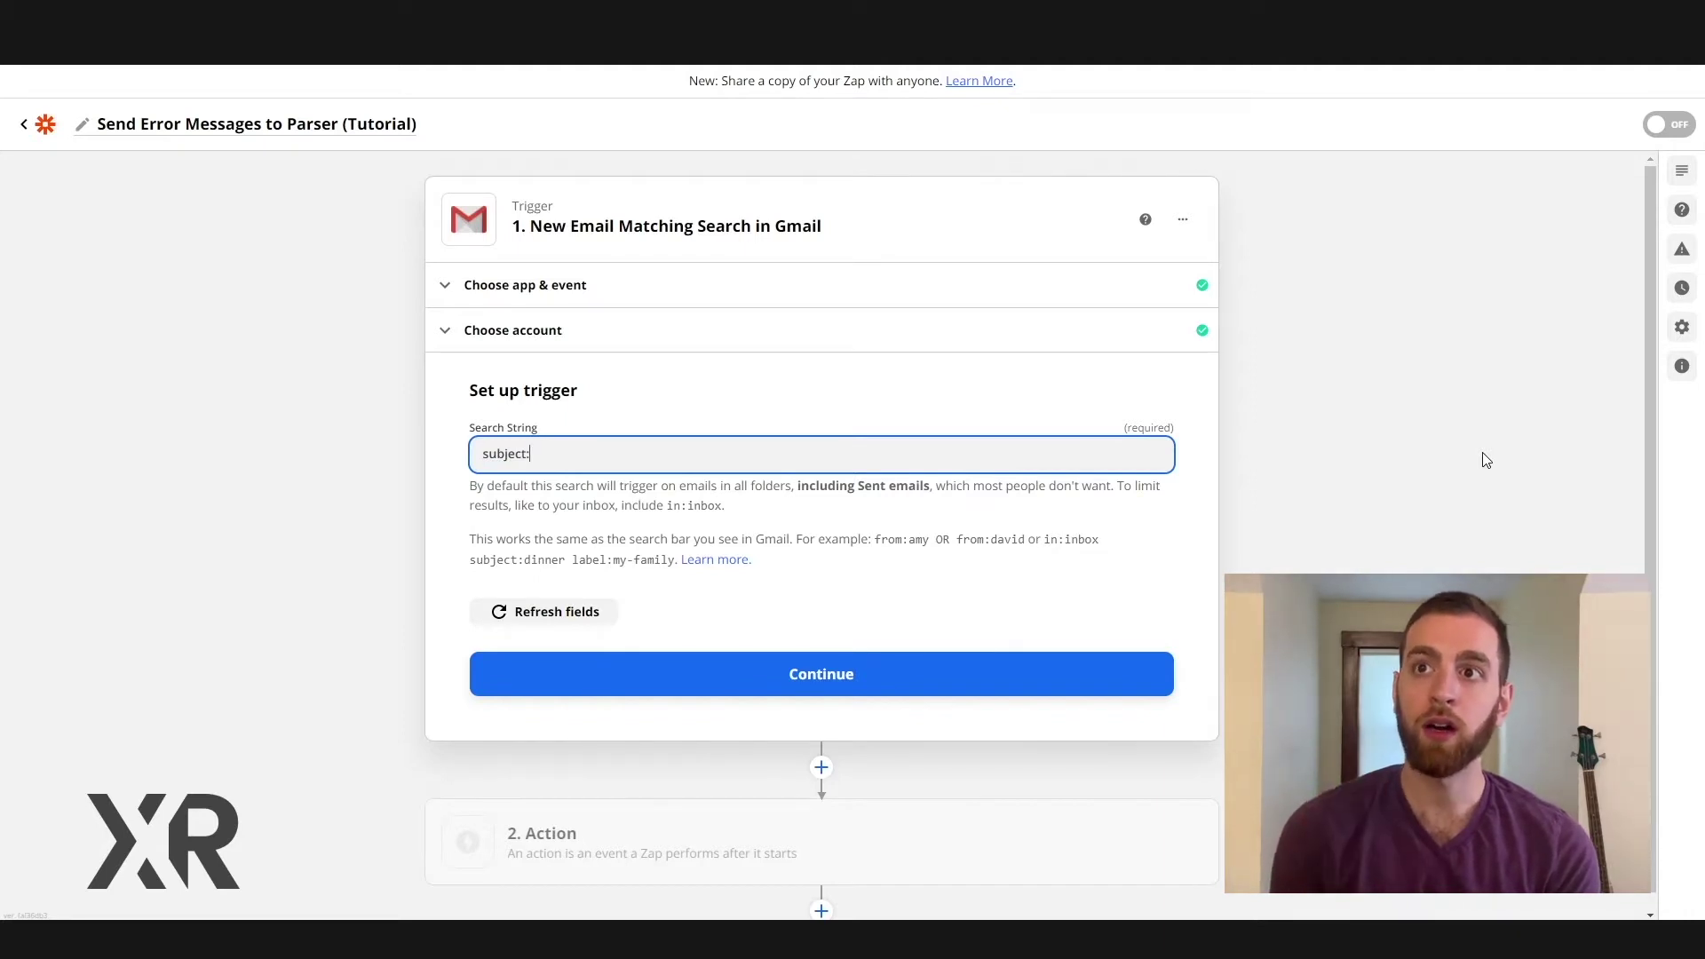
{"action": "type", "text": " [ALE"}
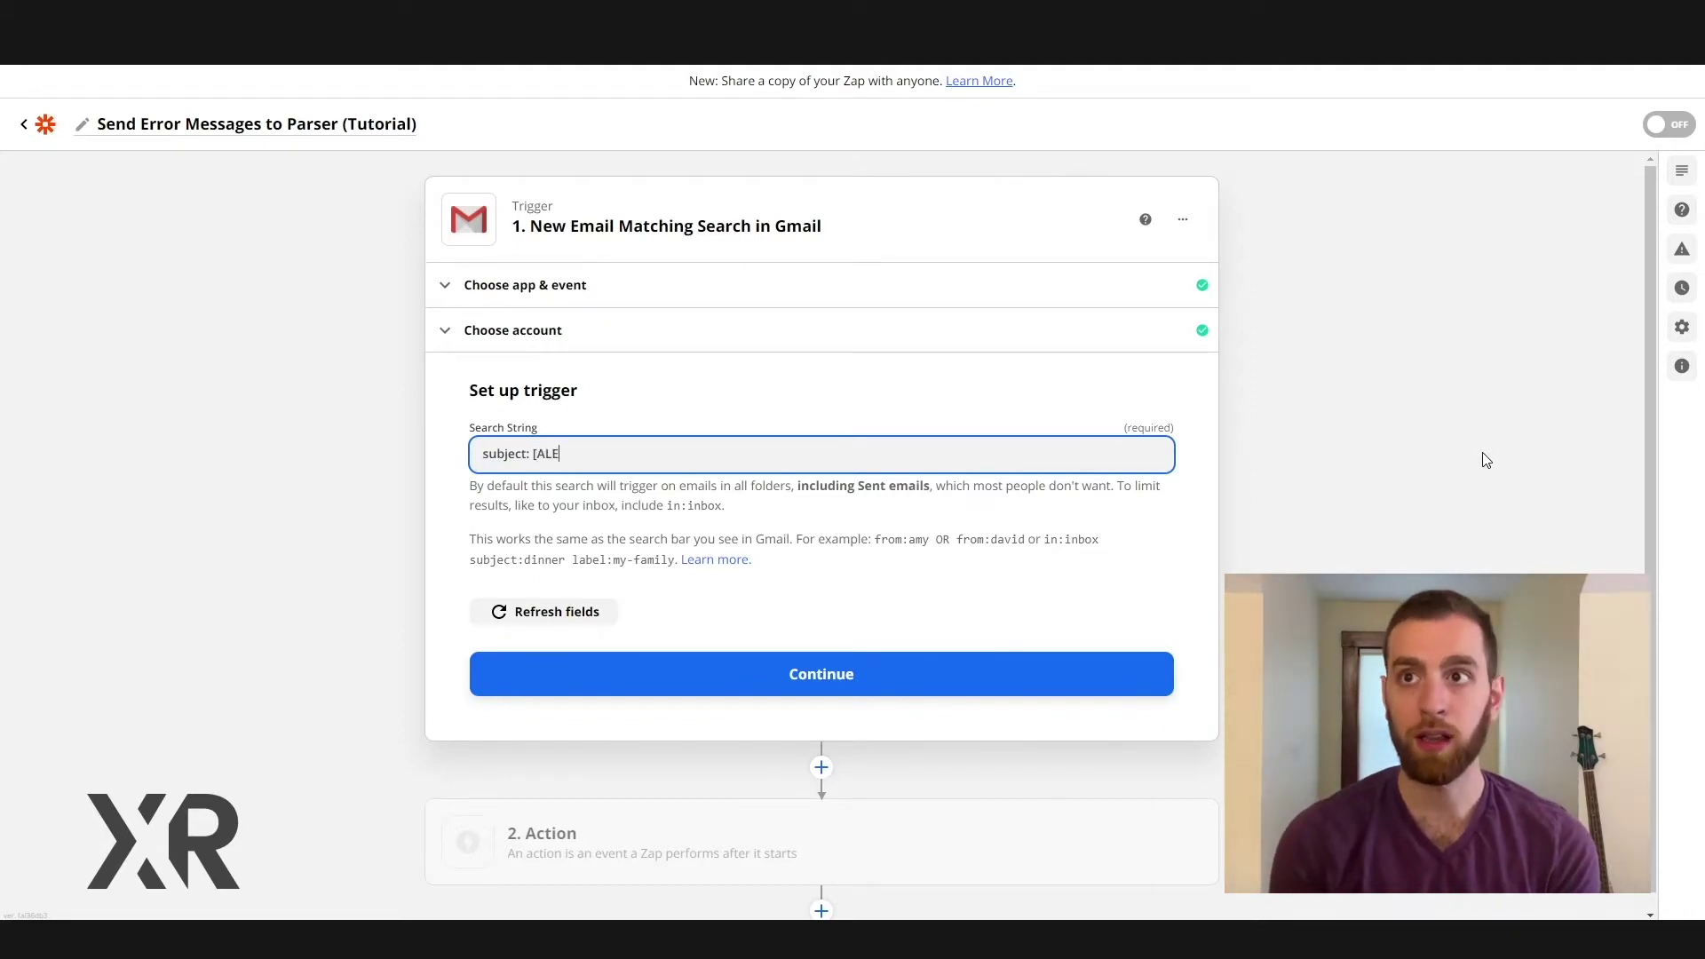
{"action": "type", "text": "RT]"}
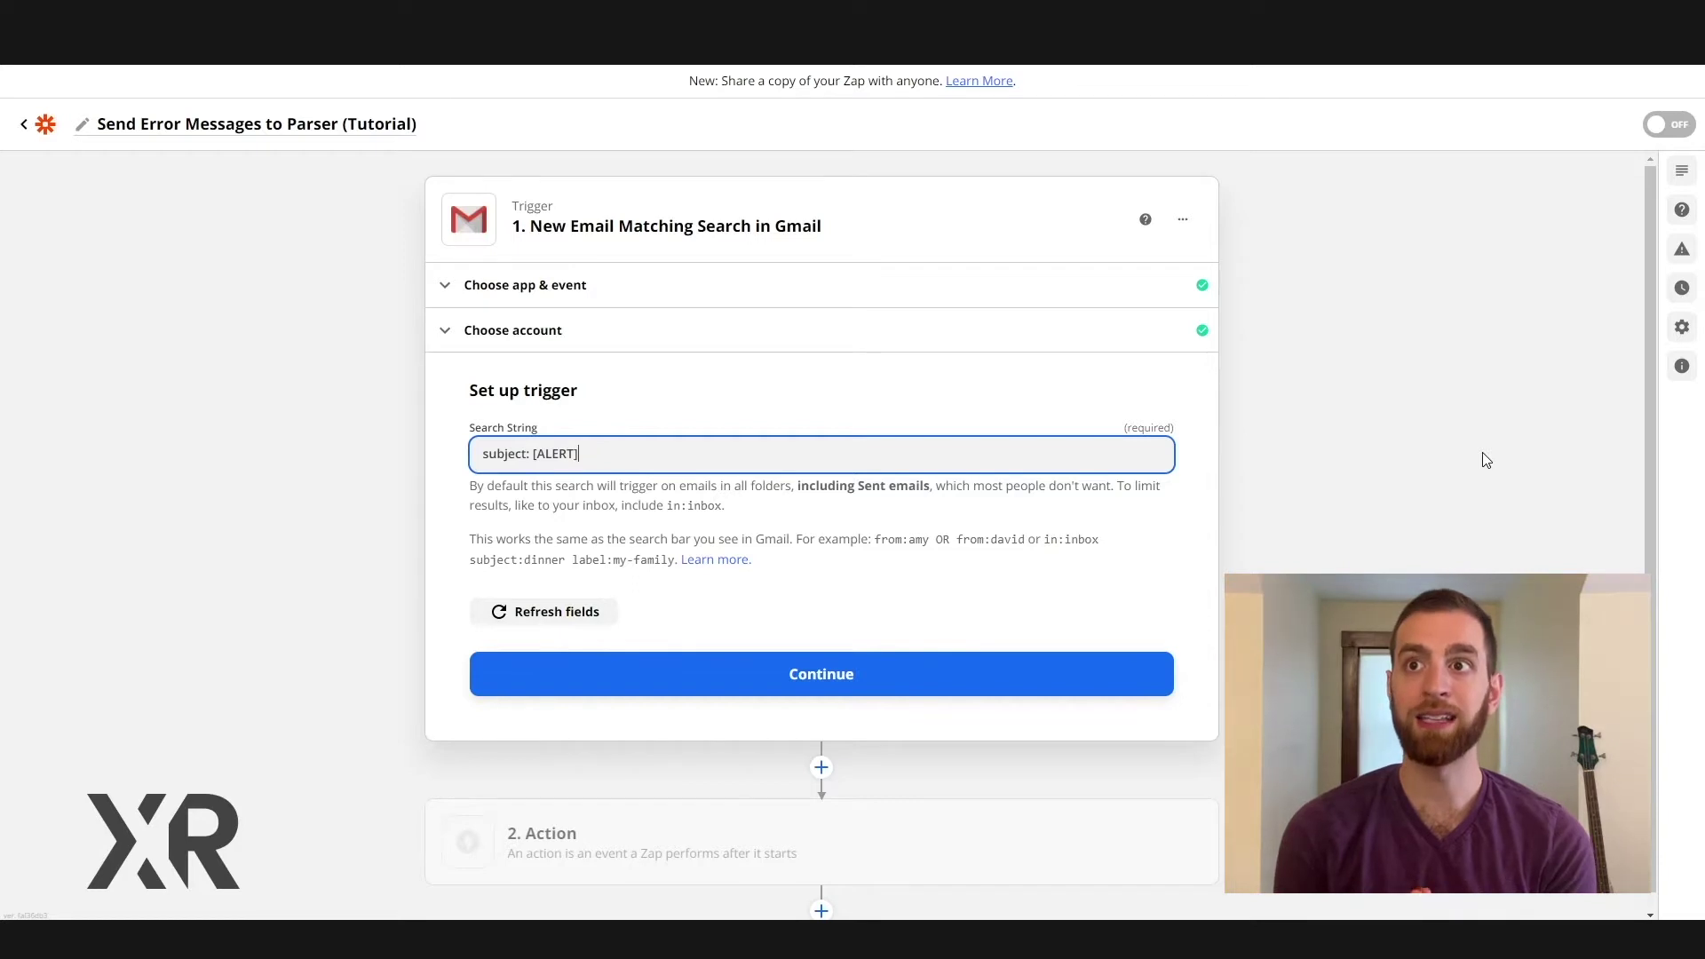
{"action": "left_click", "coordinate": [1485, 459]}
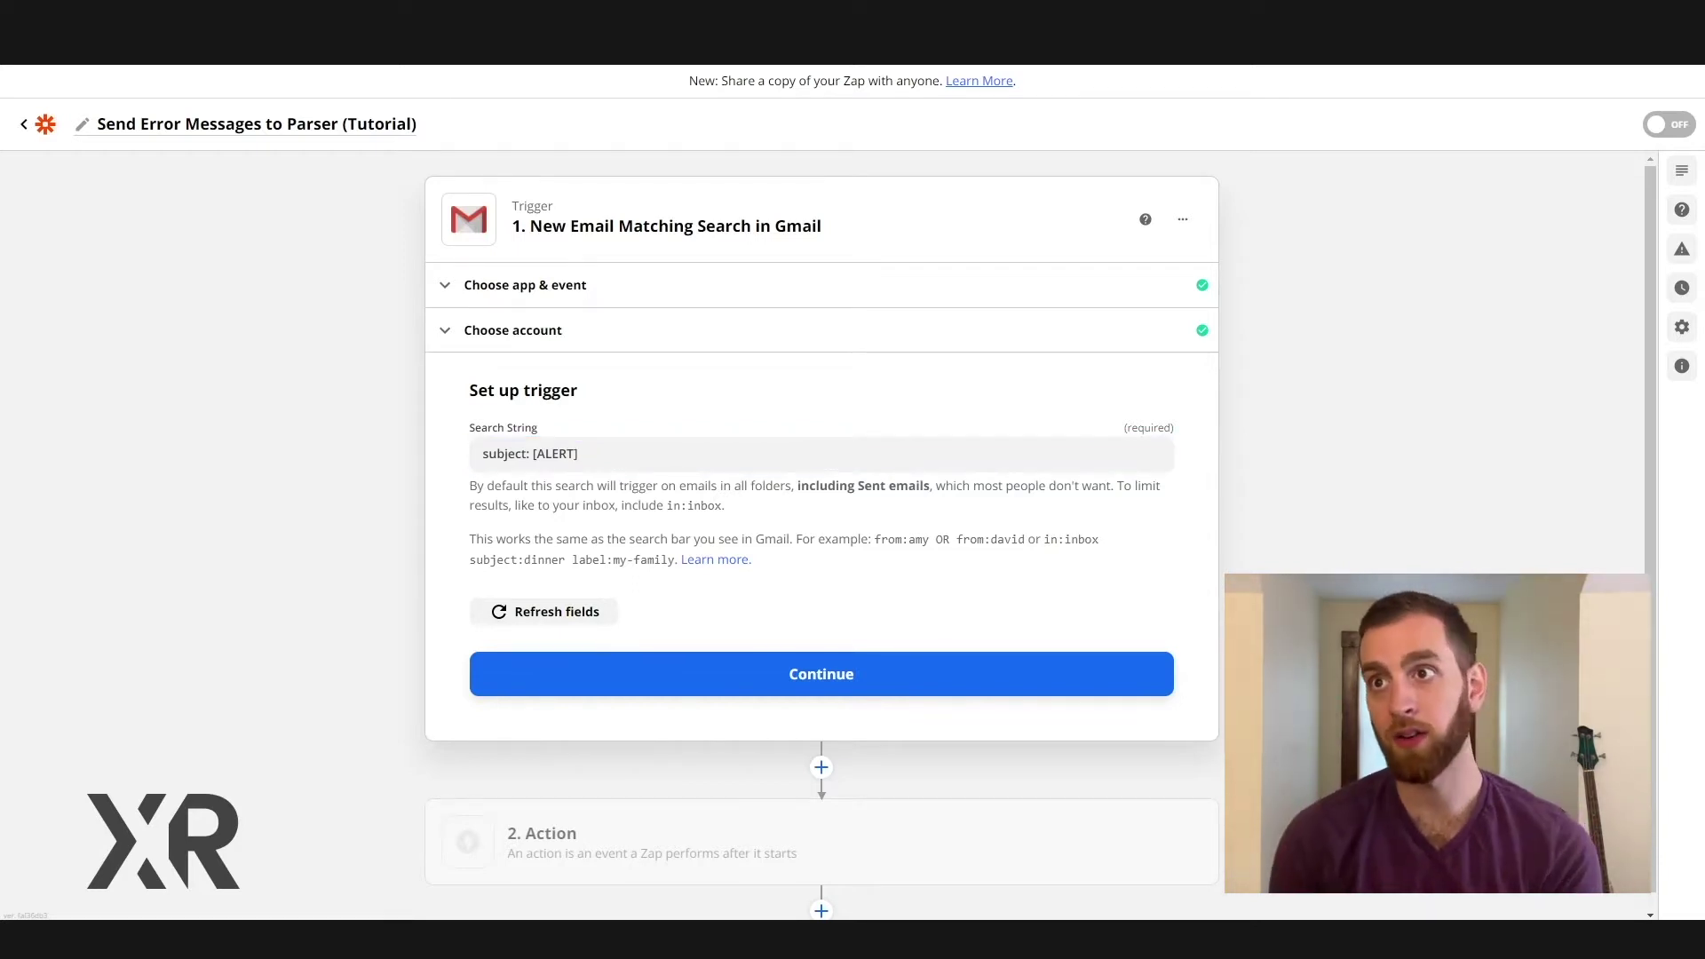
{"action": "left_click", "coordinate": [1090, 678]}
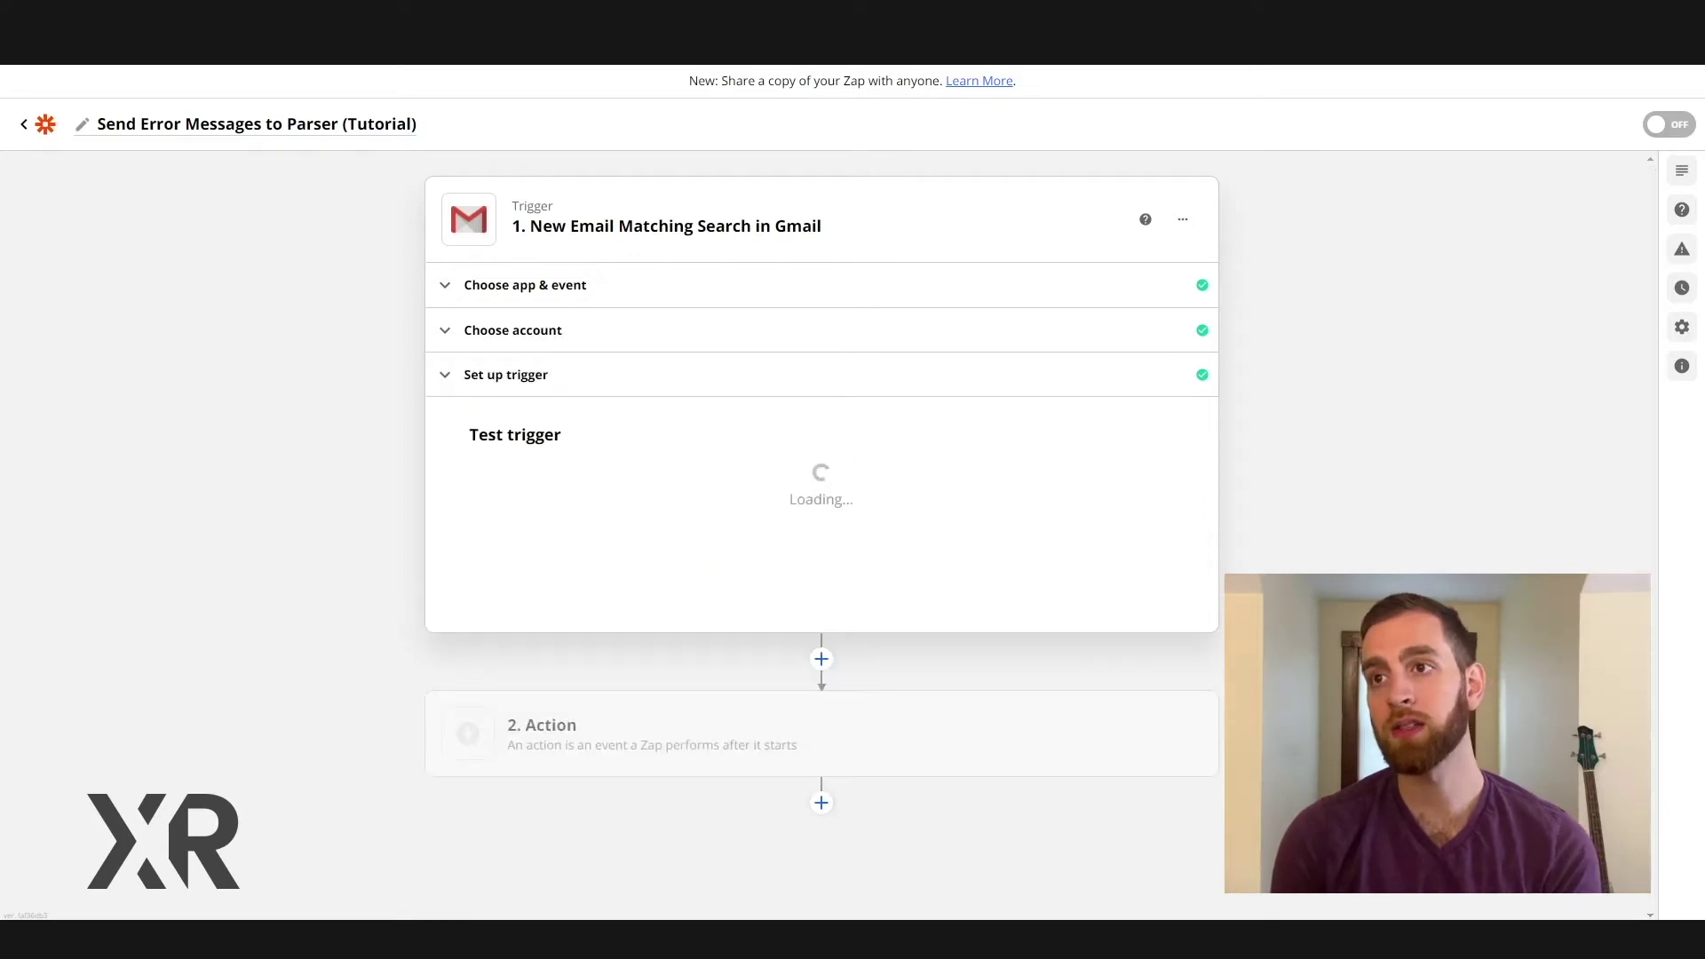
- Test the Gmail trigger and continue with Email Matching Search B as the sample email
{"action": "left_click", "coordinate": [853, 702]}
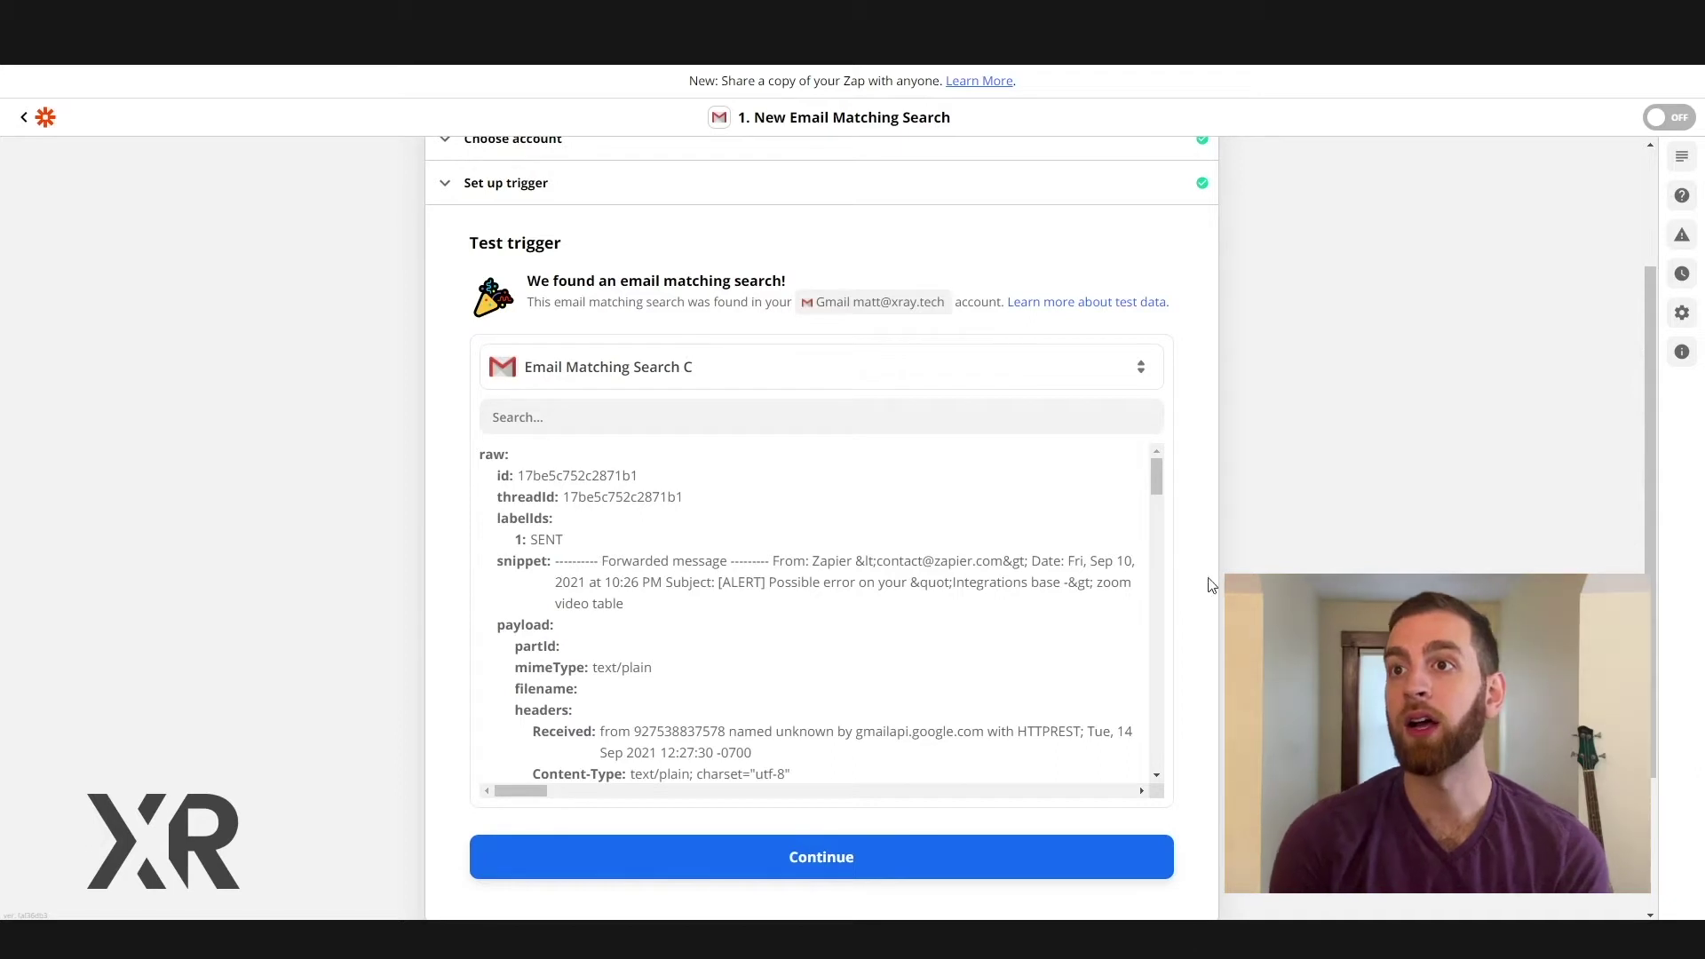
{"action": "left_click", "coordinate": [818, 371]}
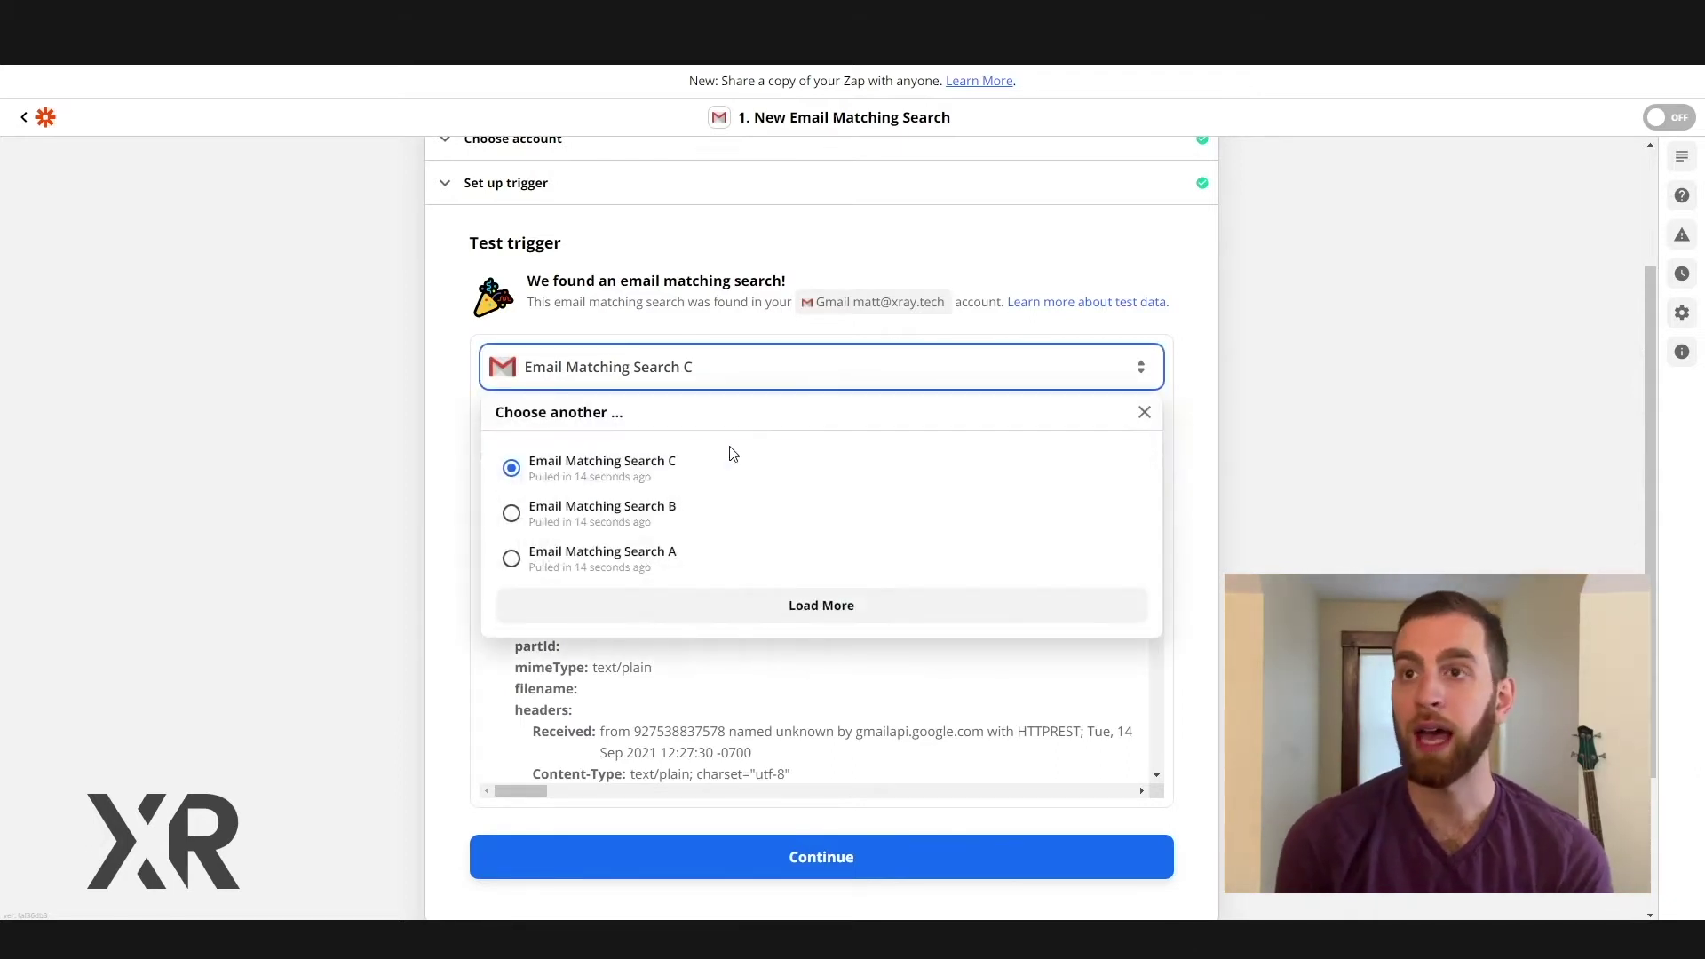
{"action": "left_click", "coordinate": [685, 507]}
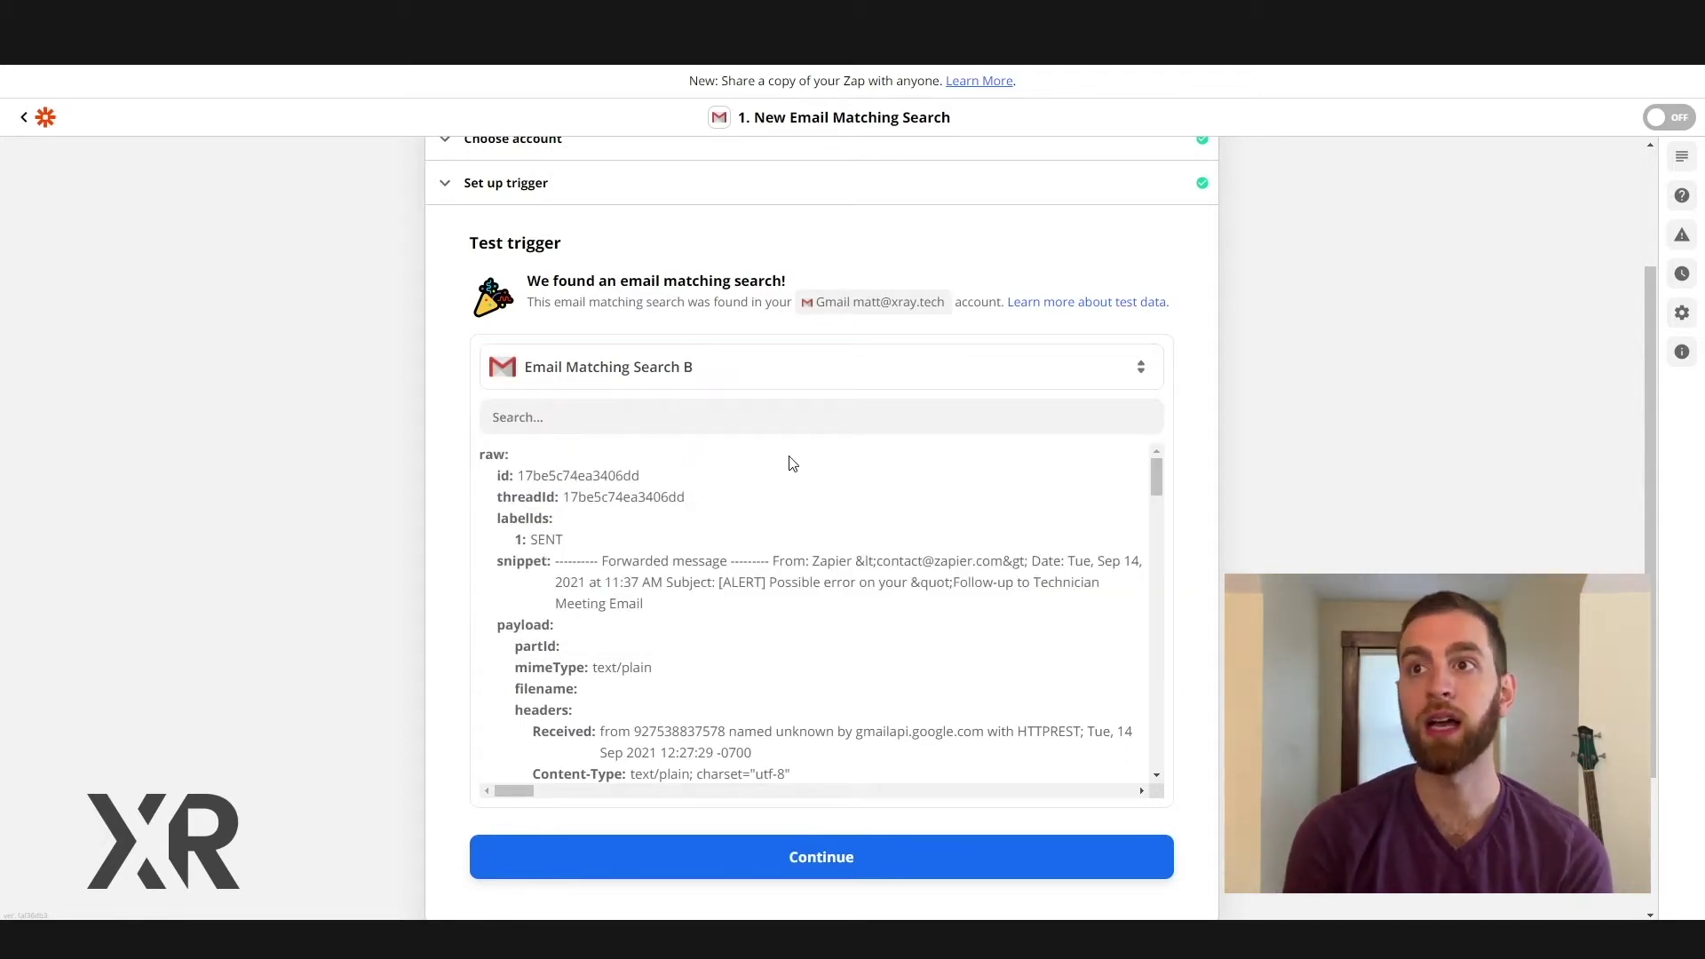
{"action": "scroll", "coordinate": [1153, 689], "scroll_direction": "down", "scroll_amount": 2}
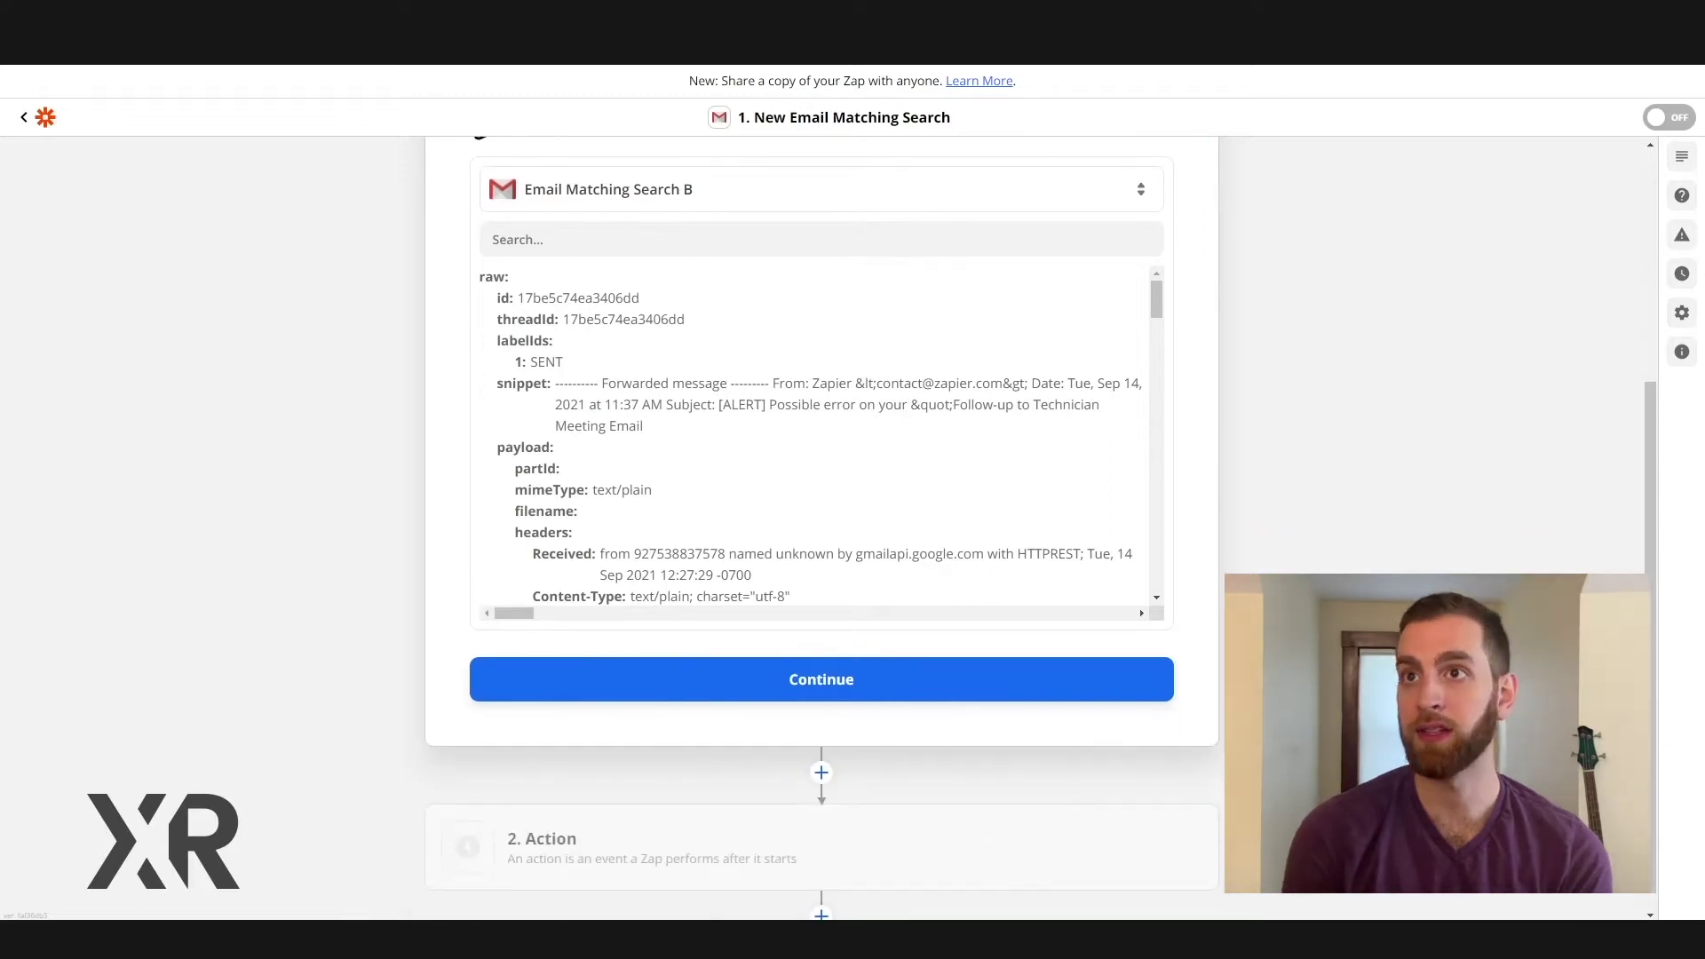
{"action": "left_click", "coordinate": [1118, 691]}
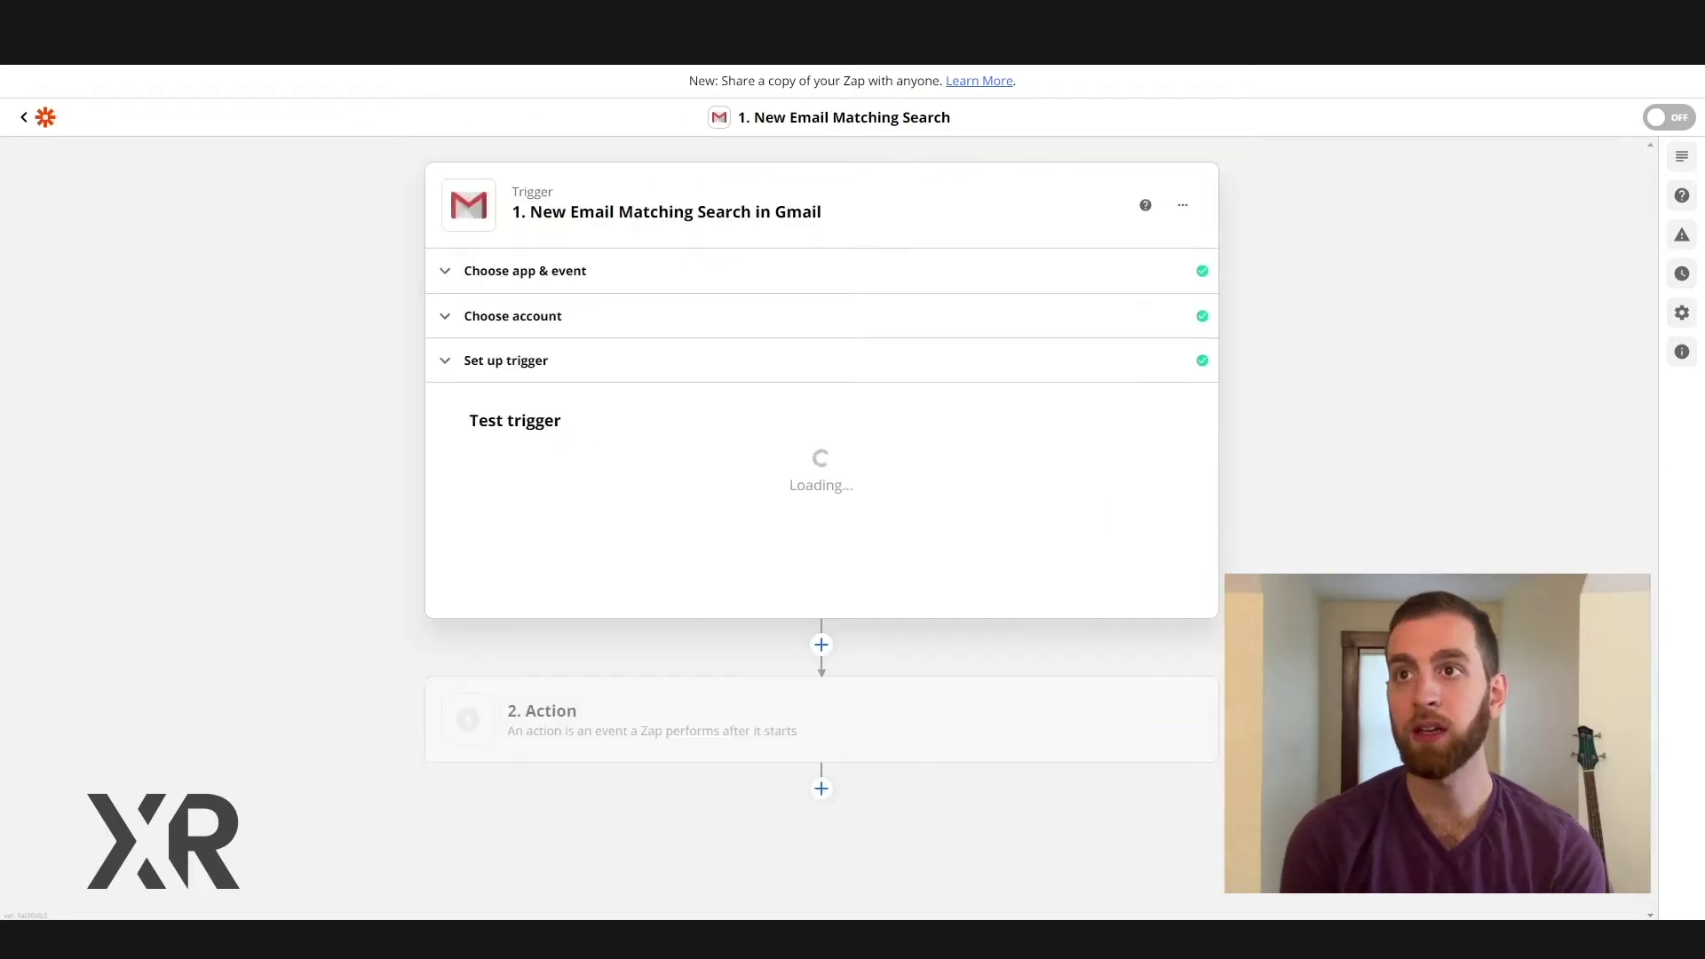
- Set up step 2 as a Gmail action with the Send Email event
{"action": "type", "text": "gma"}
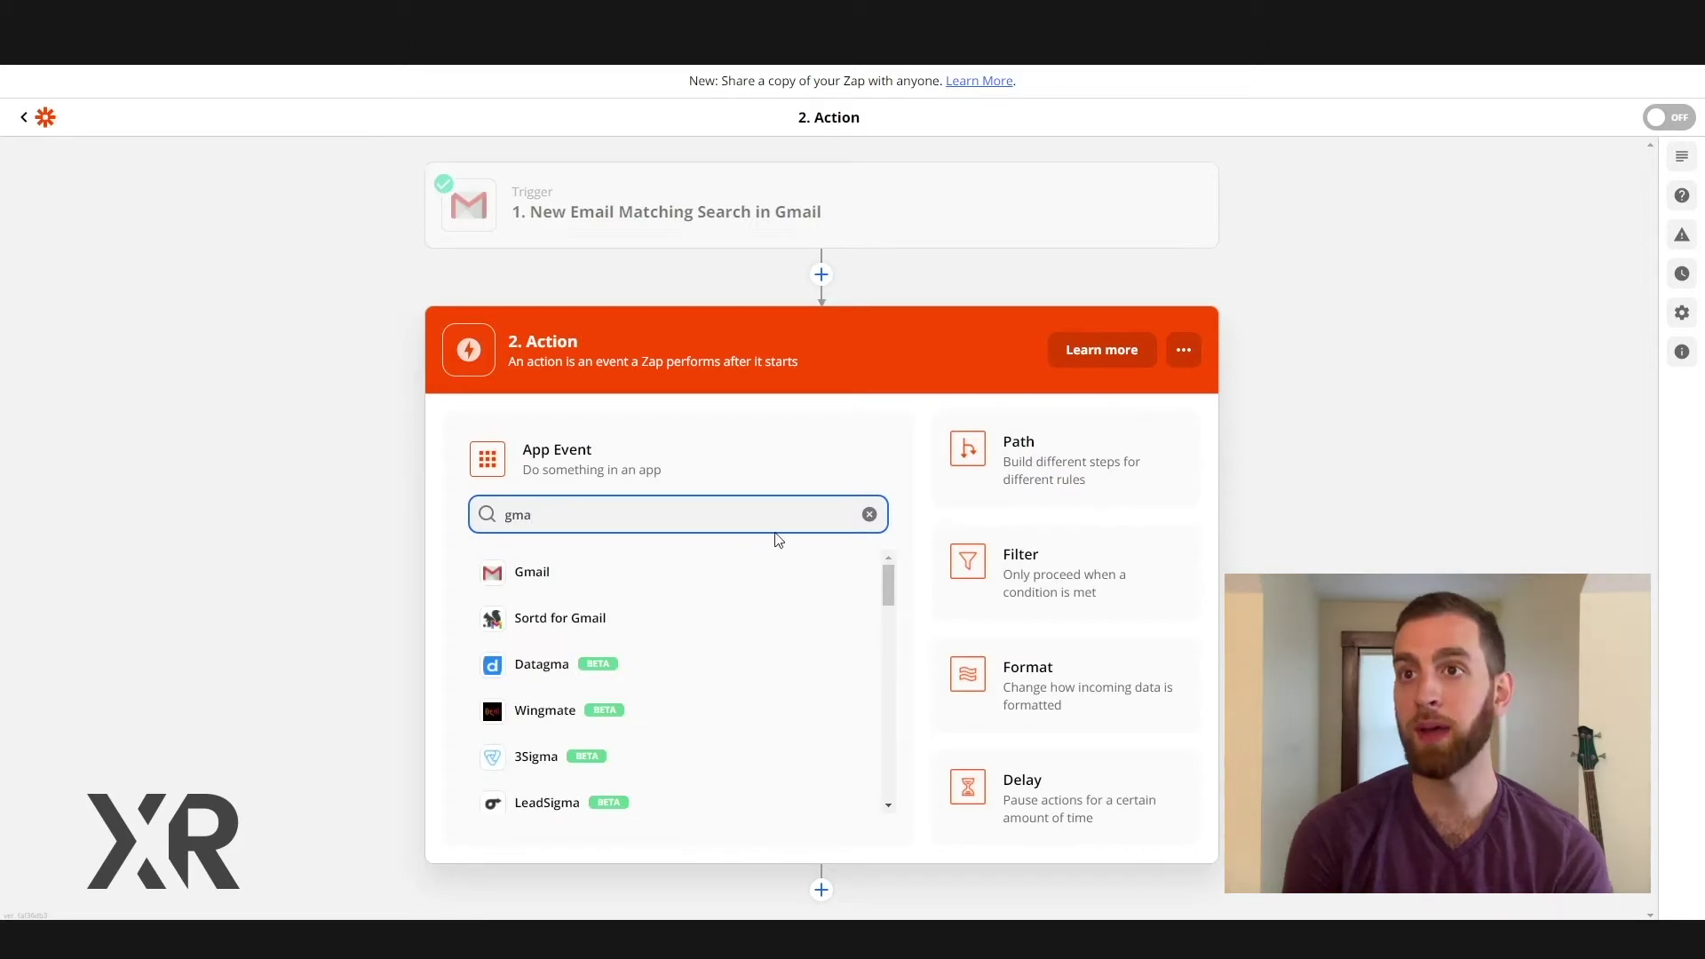
{"action": "left_click", "coordinate": [586, 571]}
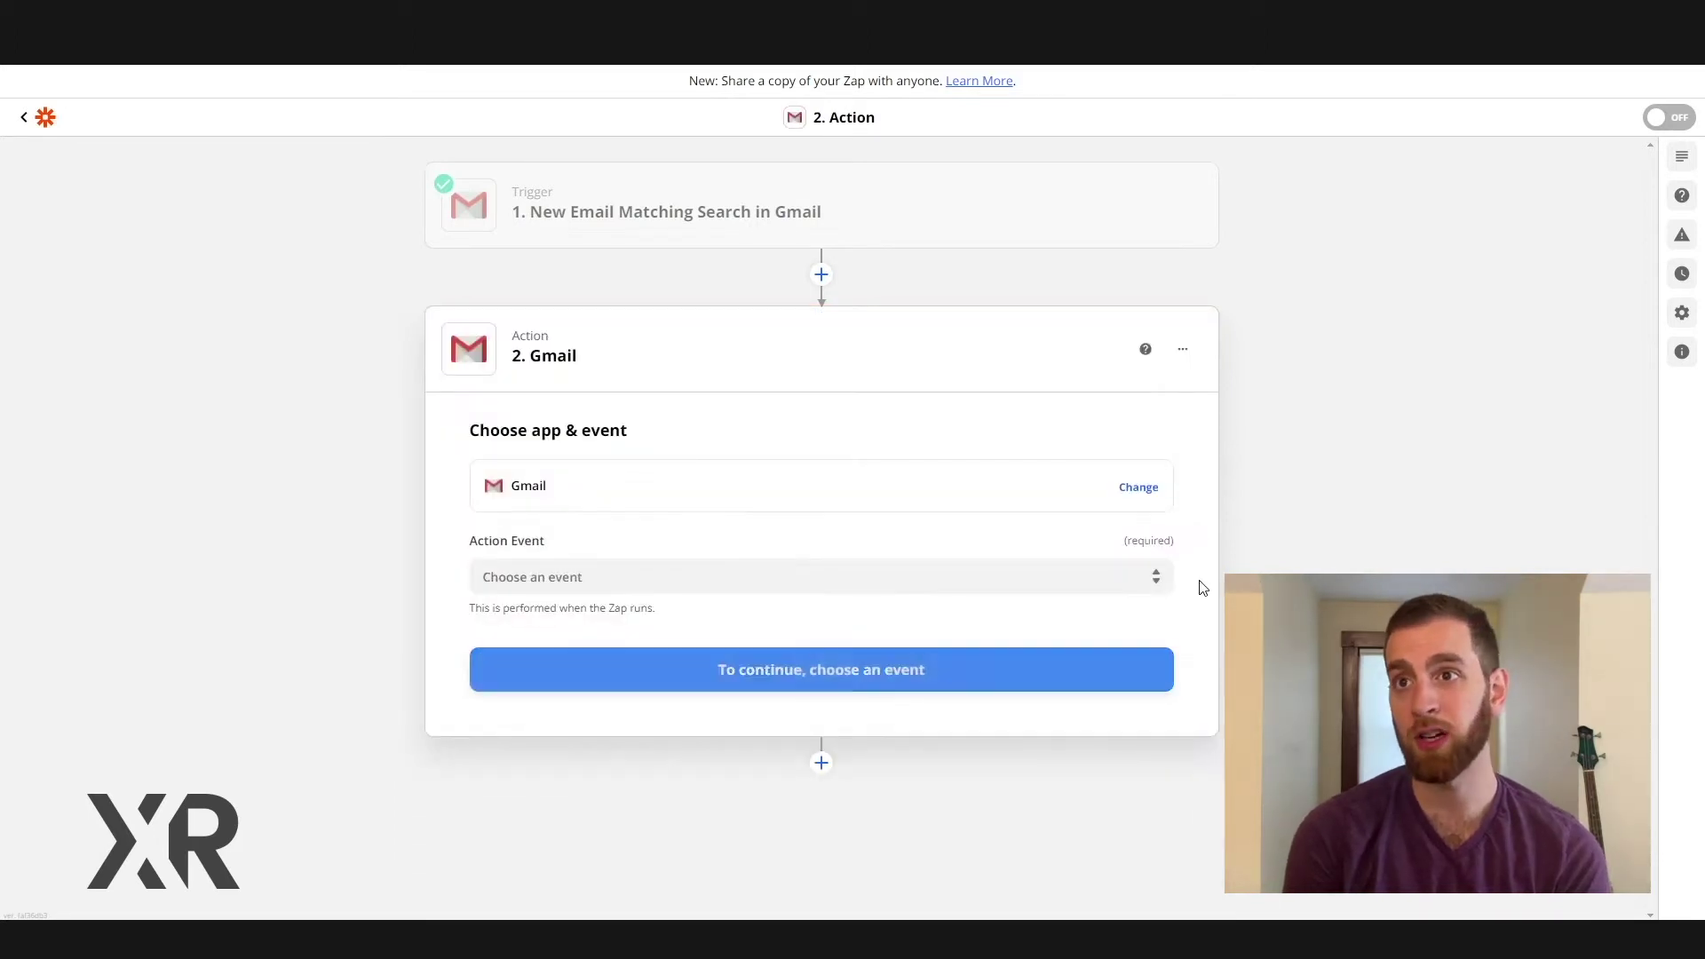
{"action": "left_click", "coordinate": [859, 590]}
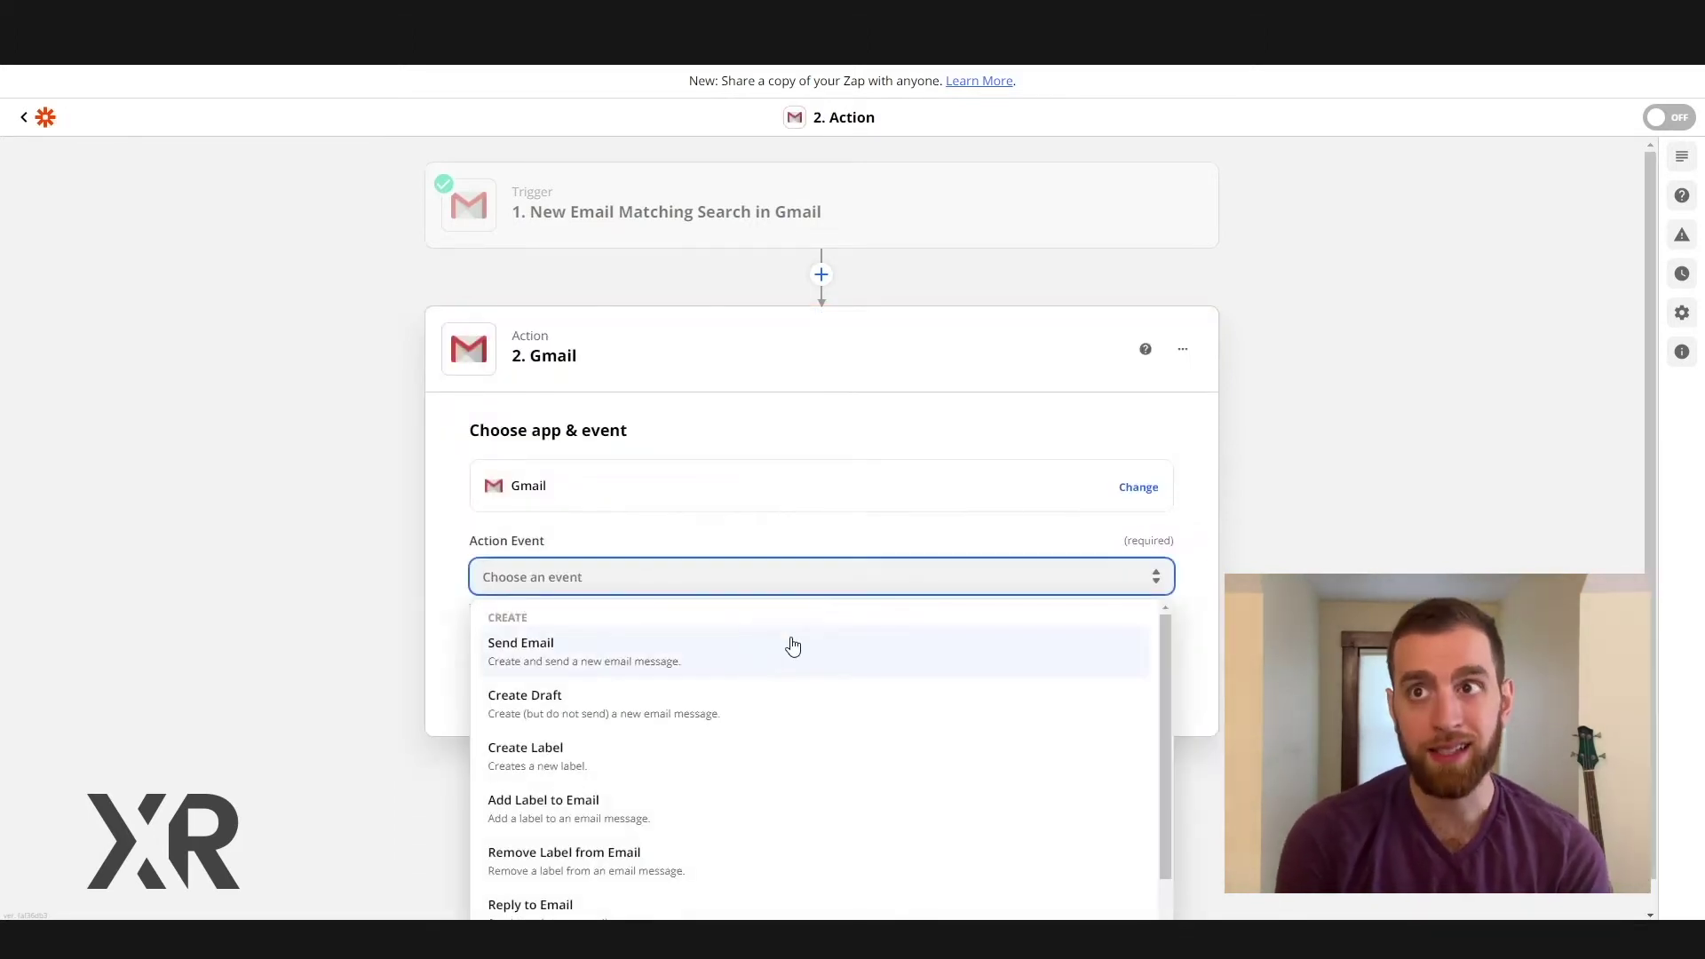
{"action": "left_click", "coordinate": [754, 669]}
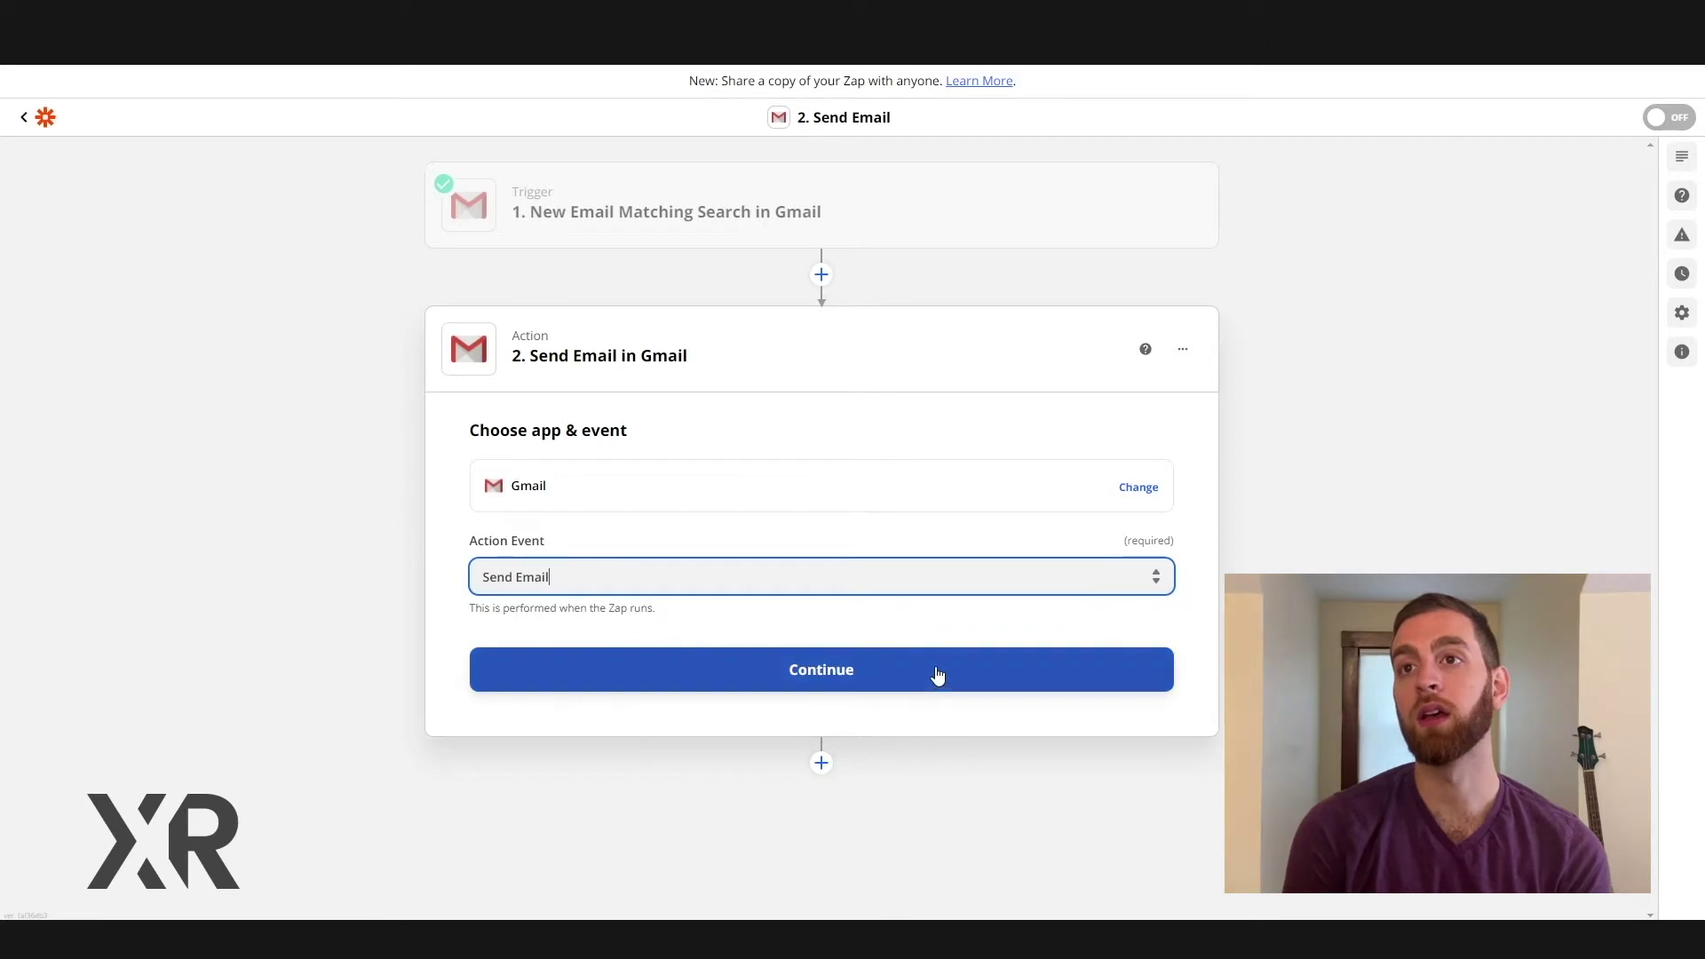
{"action": "left_click", "coordinate": [934, 677]}
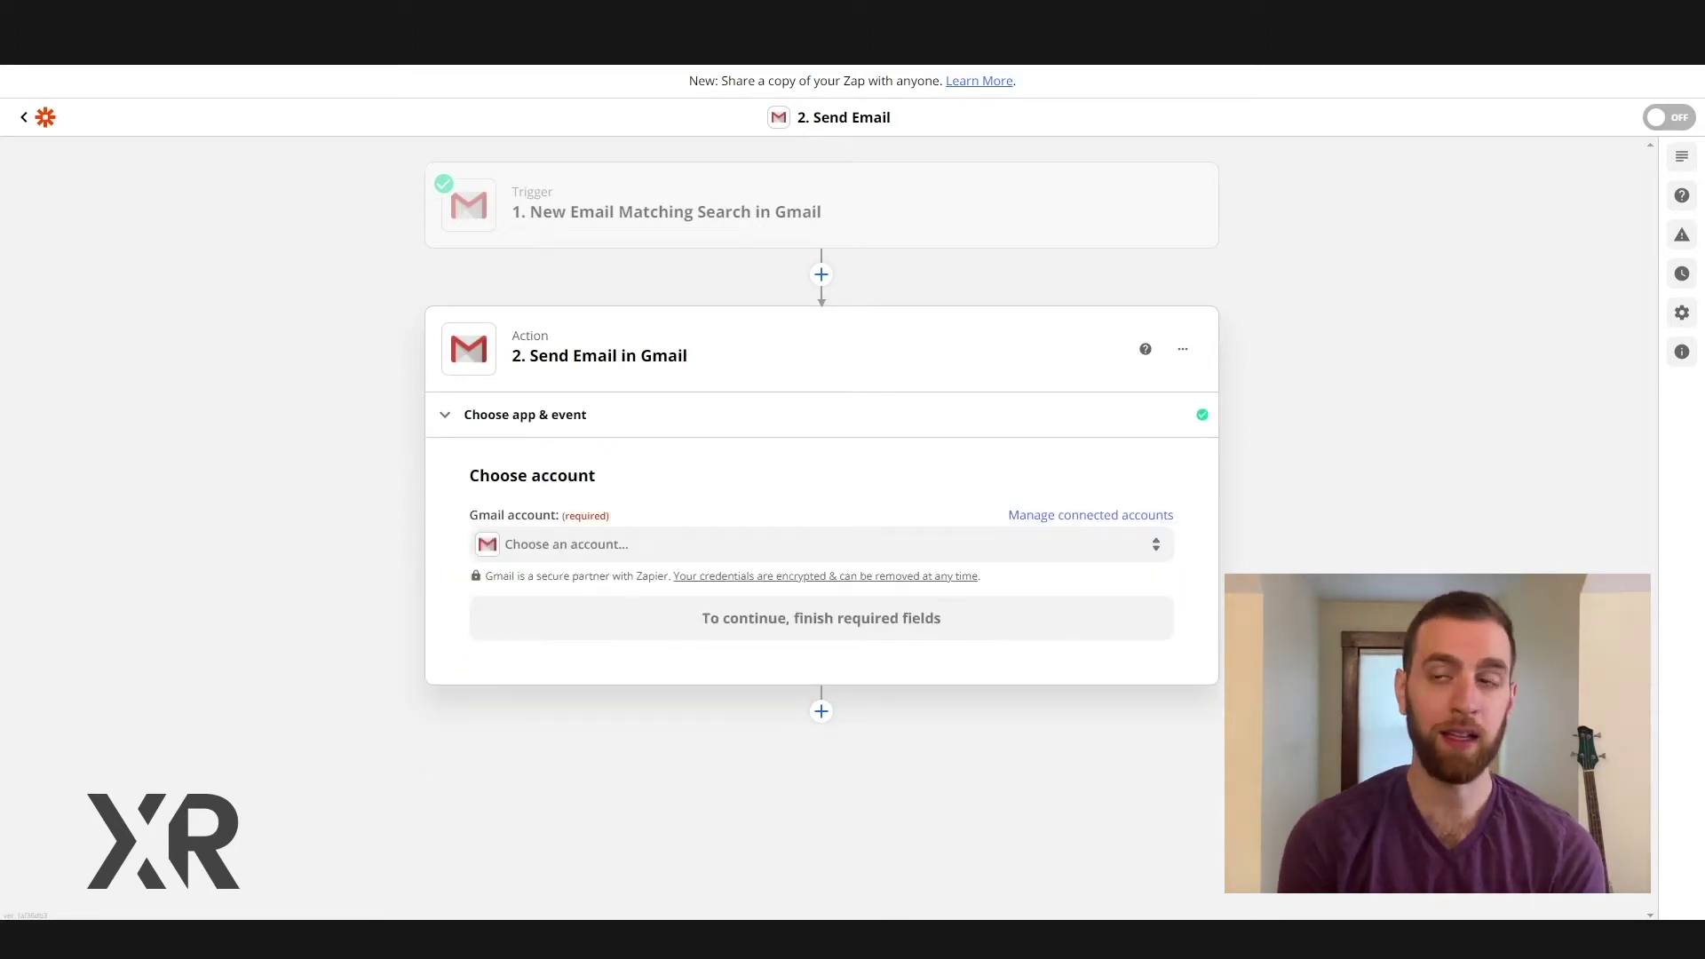
- Assign the same Gmail account as in the trigger to the Send Email action
{"action": "left_click", "coordinate": [879, 551]}
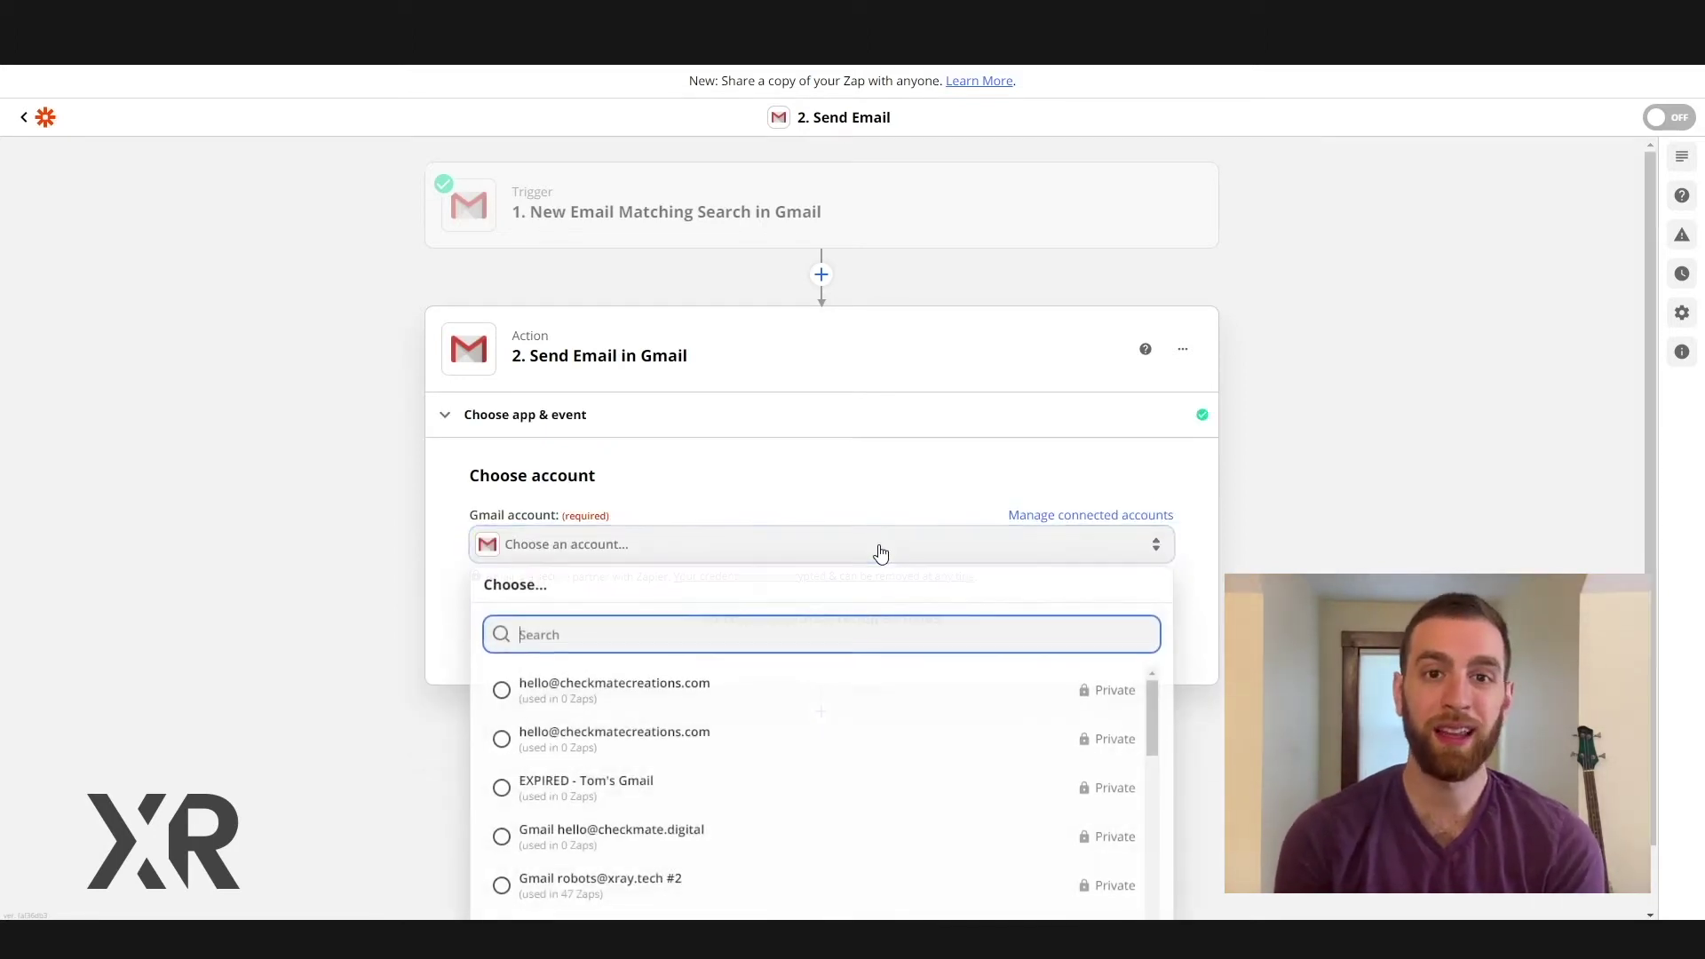
{"action": "scroll", "coordinate": [879, 552], "scroll_direction": "down", "scroll_amount": 1}
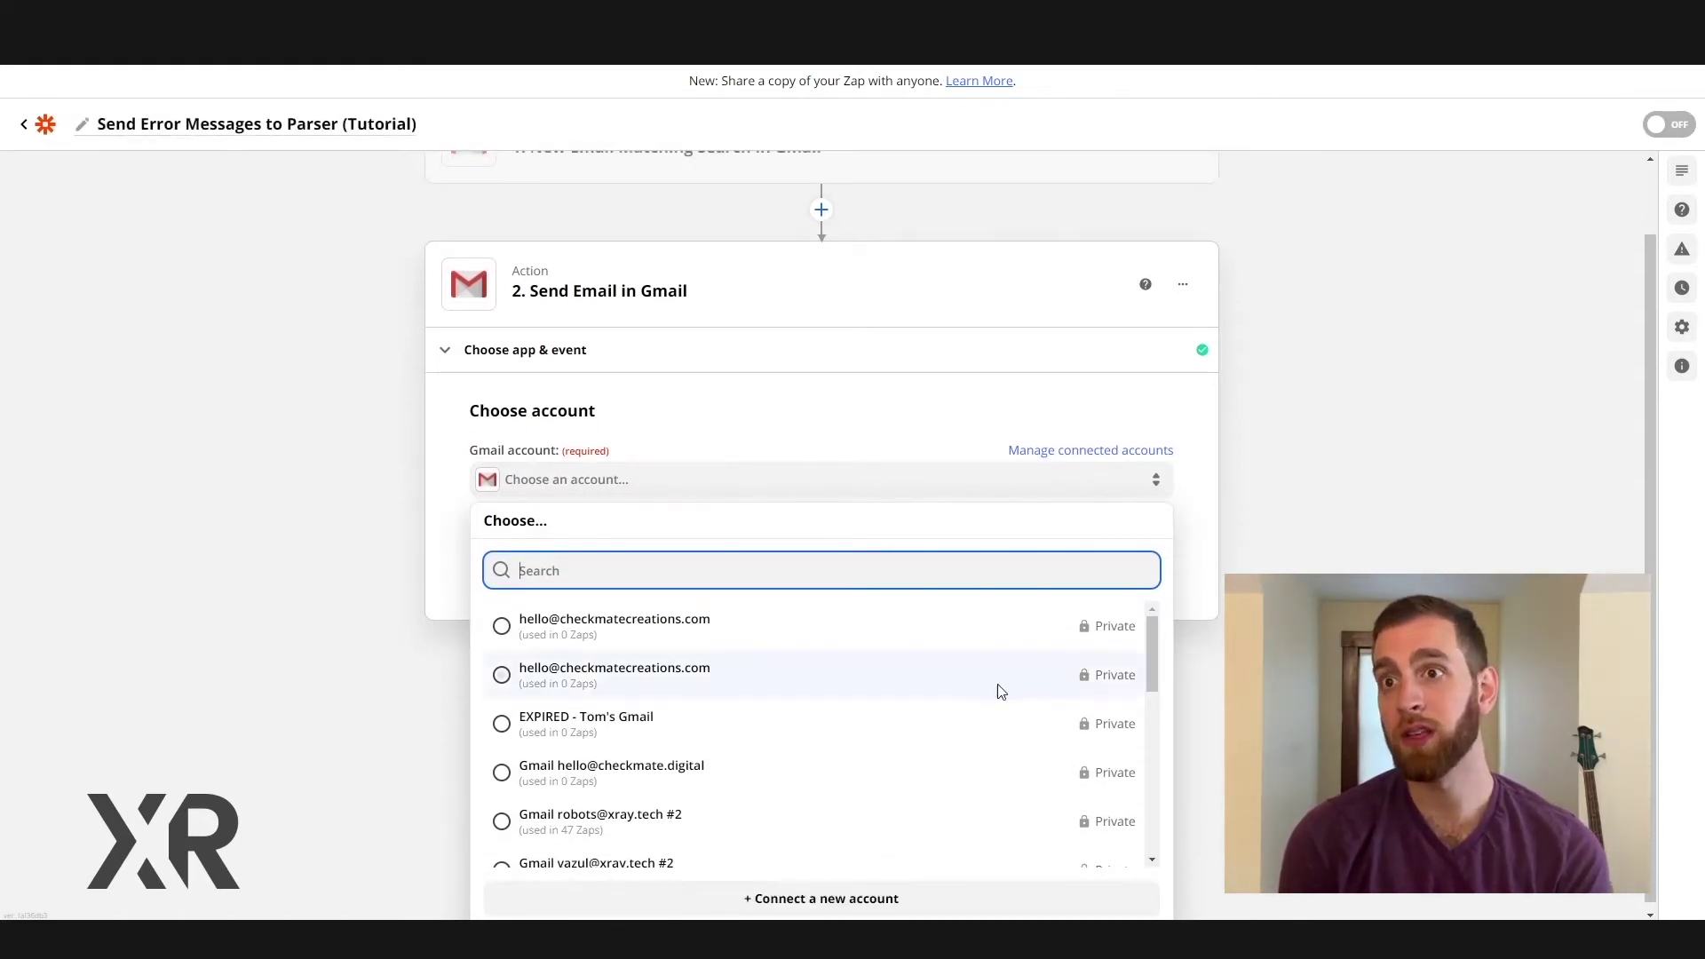
{"action": "scroll", "coordinate": [916, 697], "scroll_direction": "down", "scroll_amount": 6}
{"action": "scroll", "coordinate": [915, 696], "scroll_direction": "down", "scroll_amount": 4}
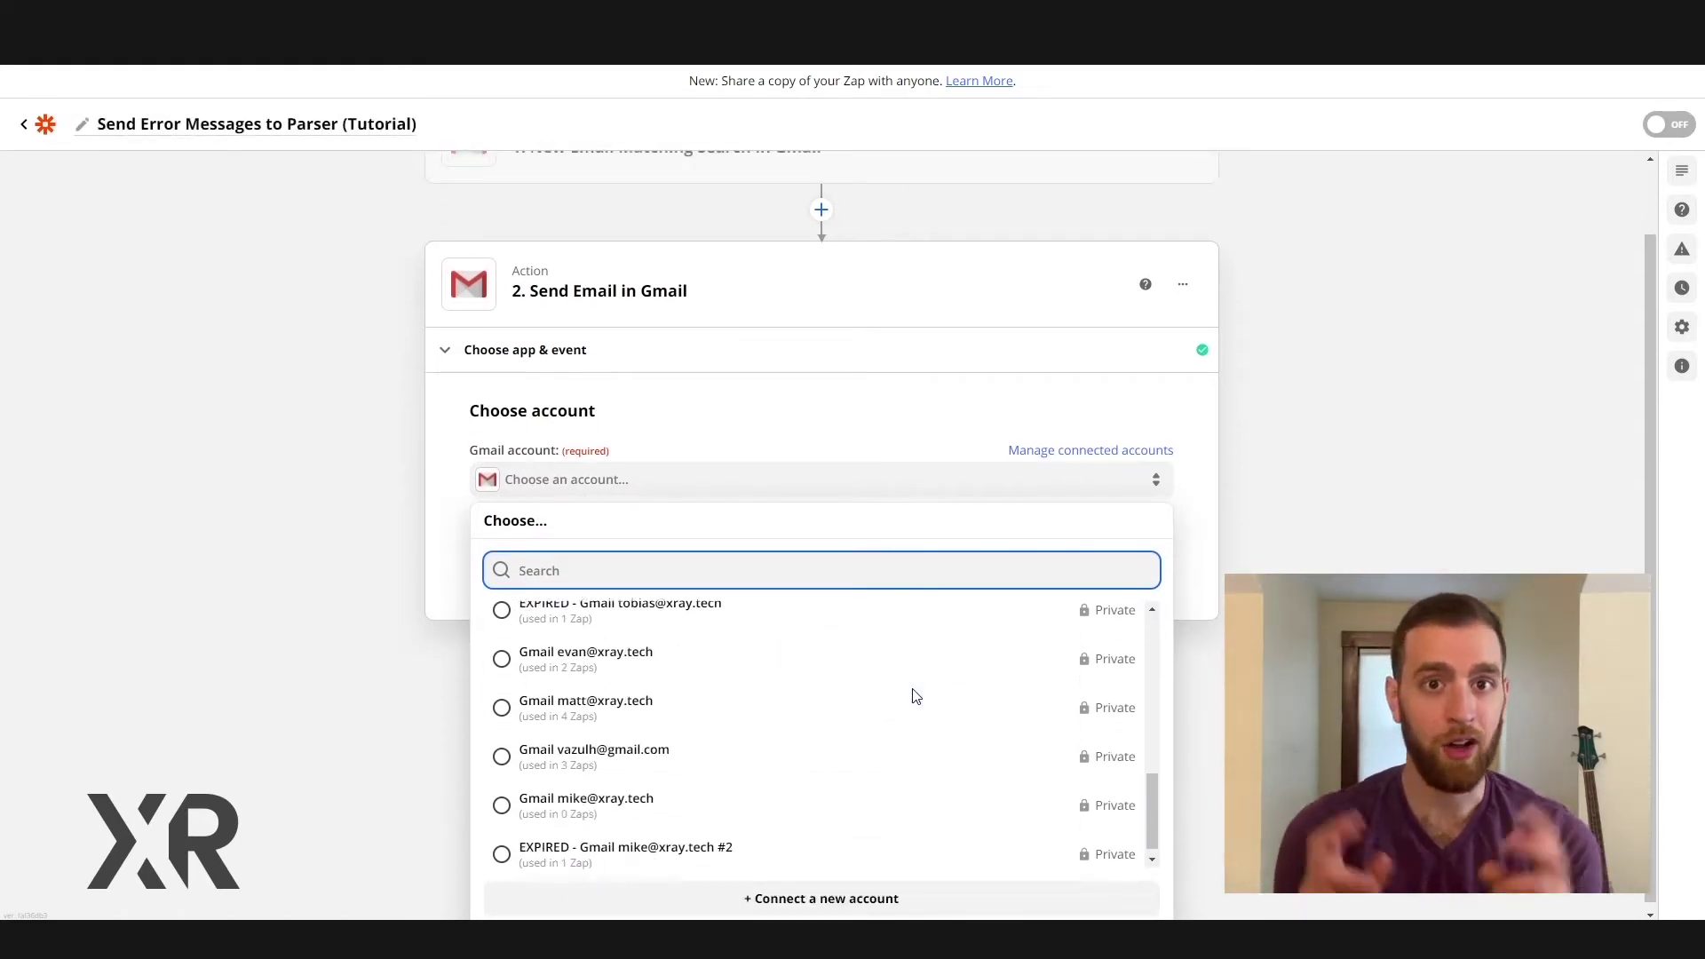
{"action": "left_click", "coordinate": [852, 713]}
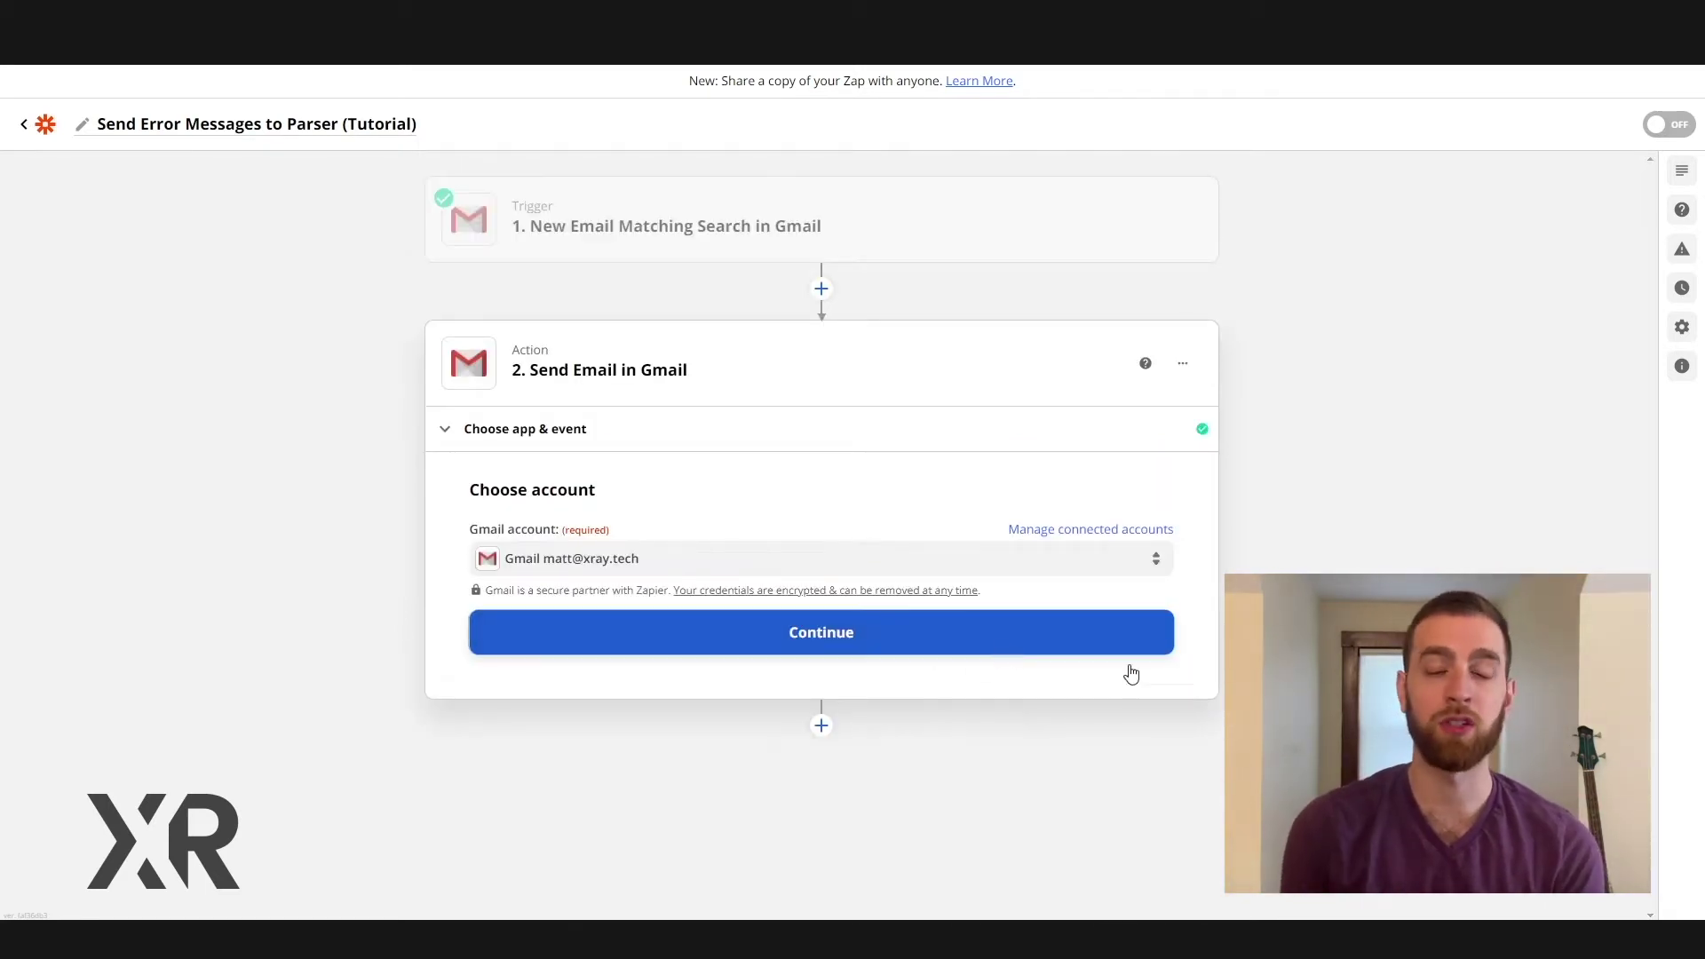
{"action": "left_click", "coordinate": [1129, 646]}
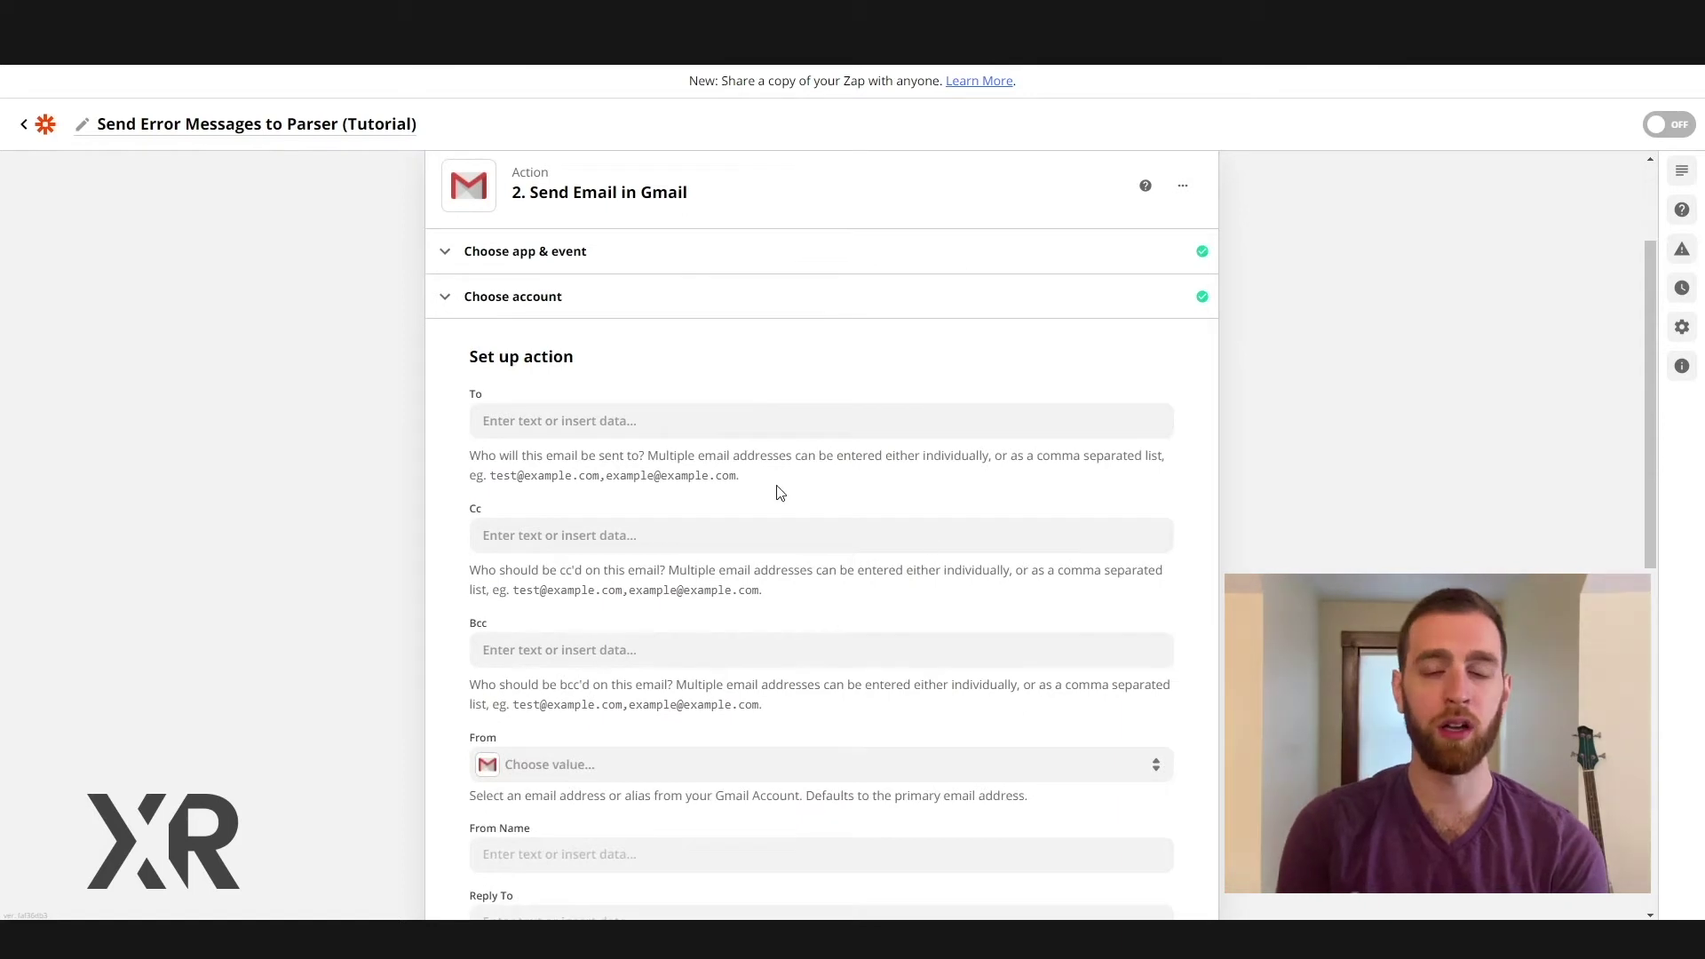
- Paste the parser mailbox's email address as the recipient and select the Gmail account's own address as the sender
{"action": "left_click", "coordinate": [627, 428]}
{"action": "key", "text": "ctrl+v"}
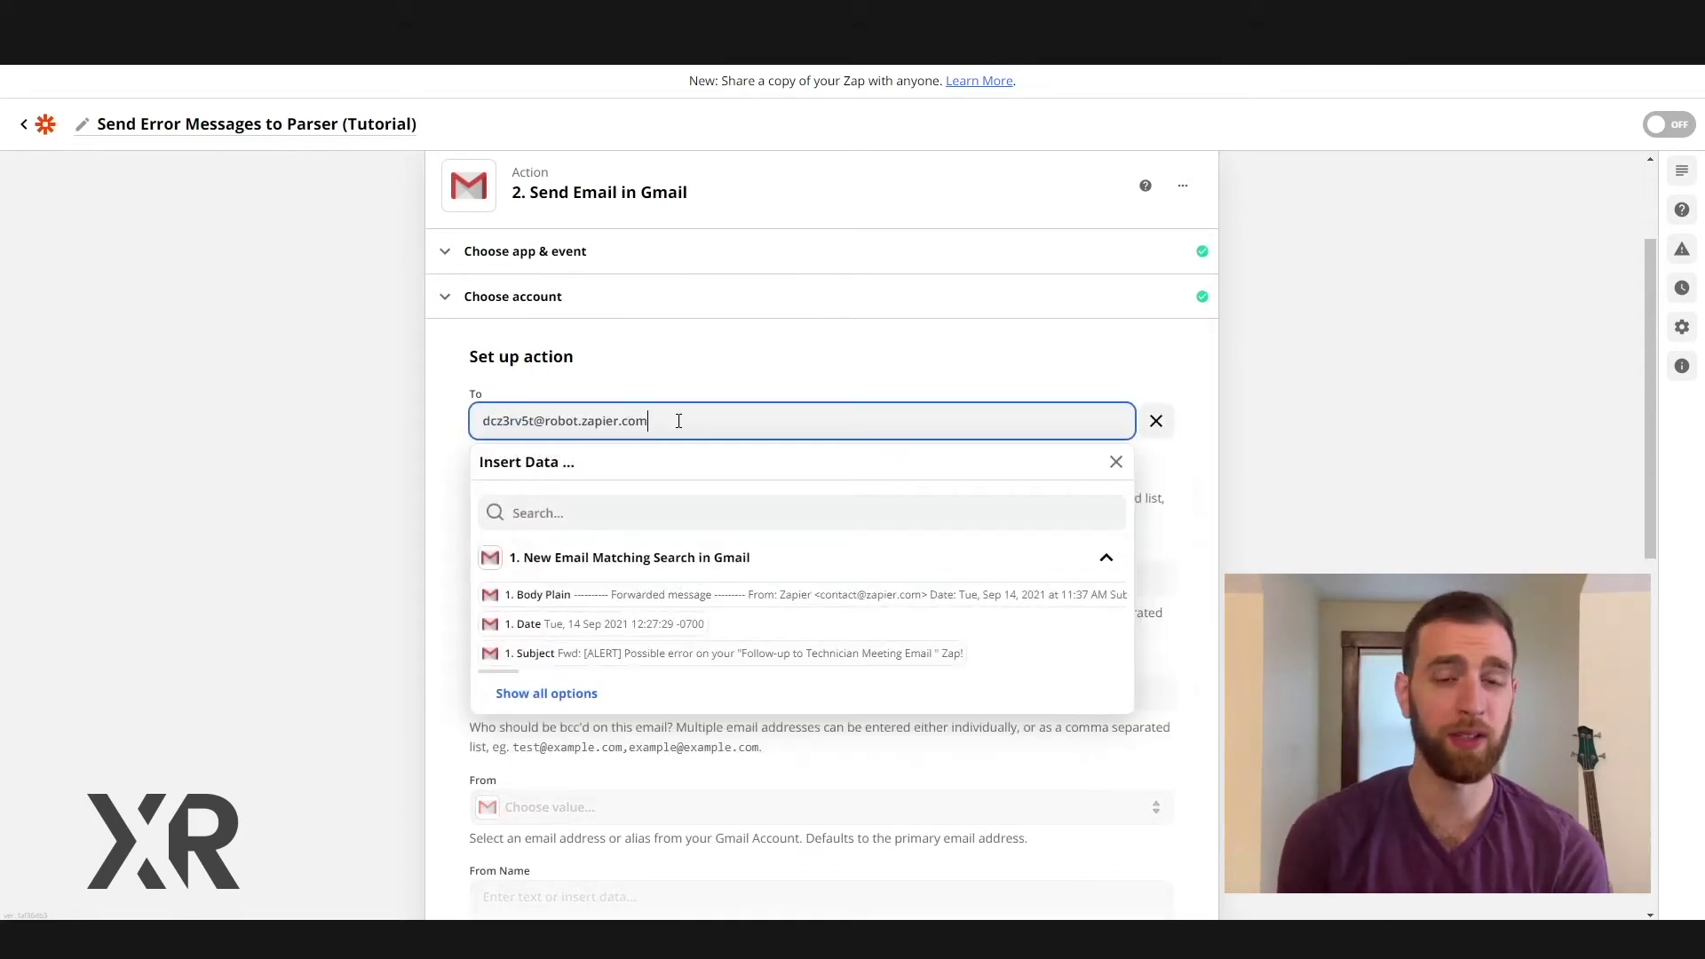
{"action": "left_click", "coordinate": [1301, 455]}
{"action": "scroll", "coordinate": [1218, 533], "scroll_direction": "down", "scroll_amount": 3}
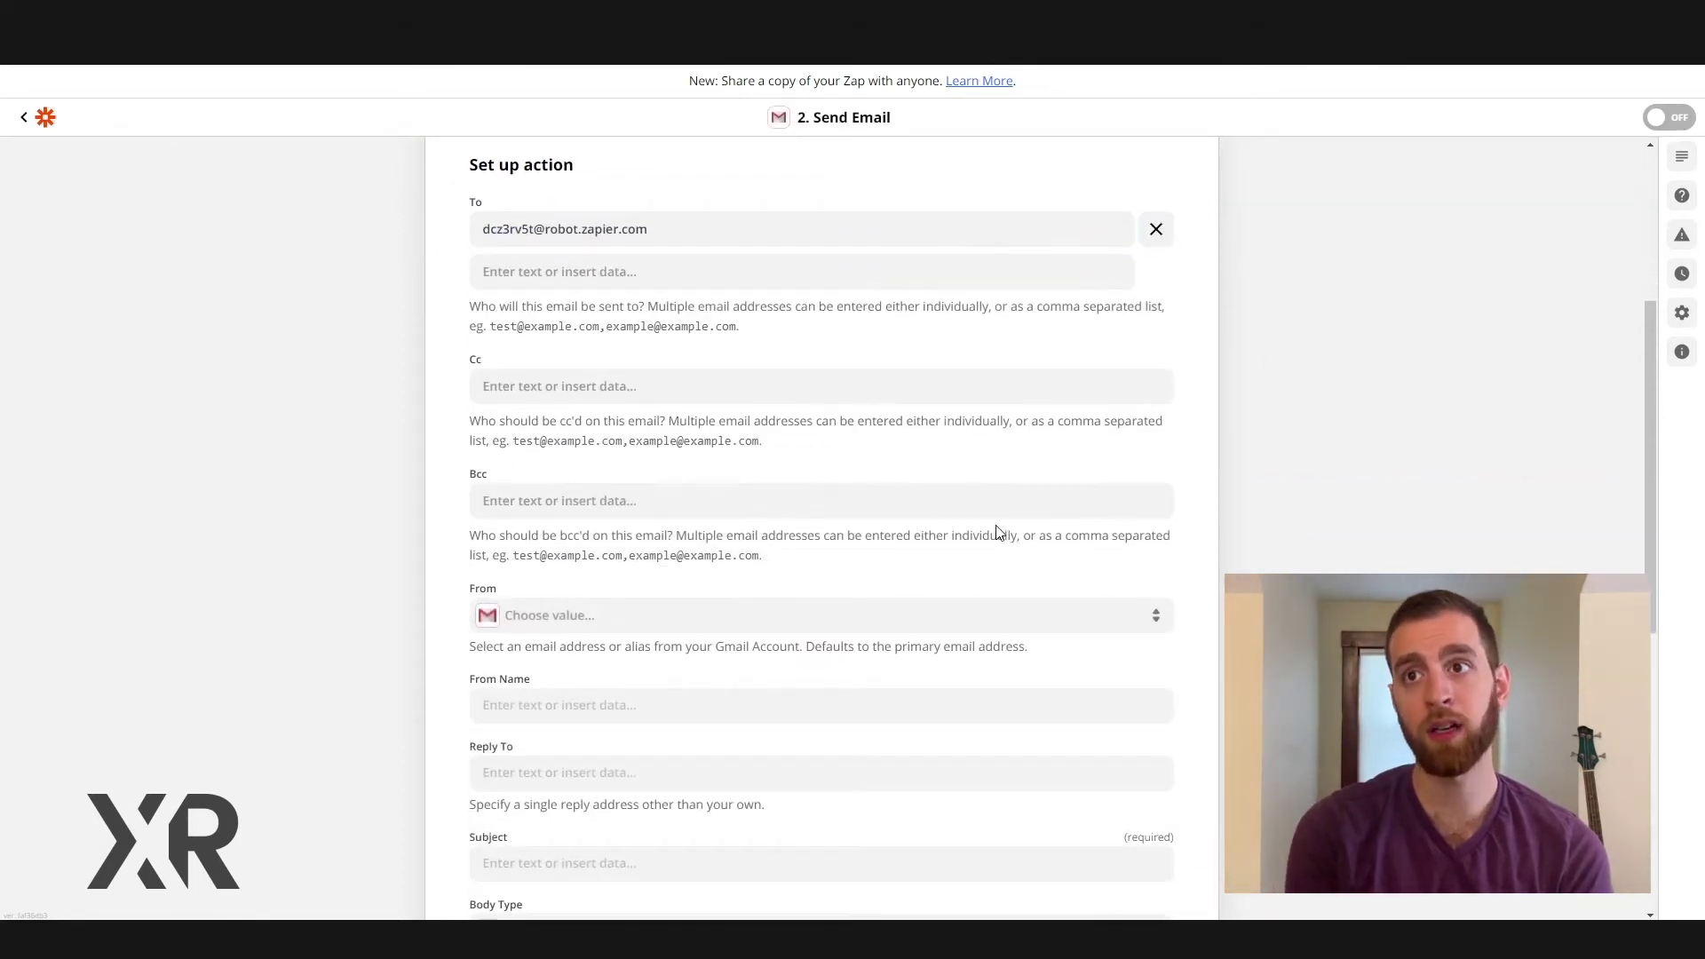
{"action": "scroll", "coordinate": [689, 494], "scroll_direction": "down", "scroll_amount": 1}
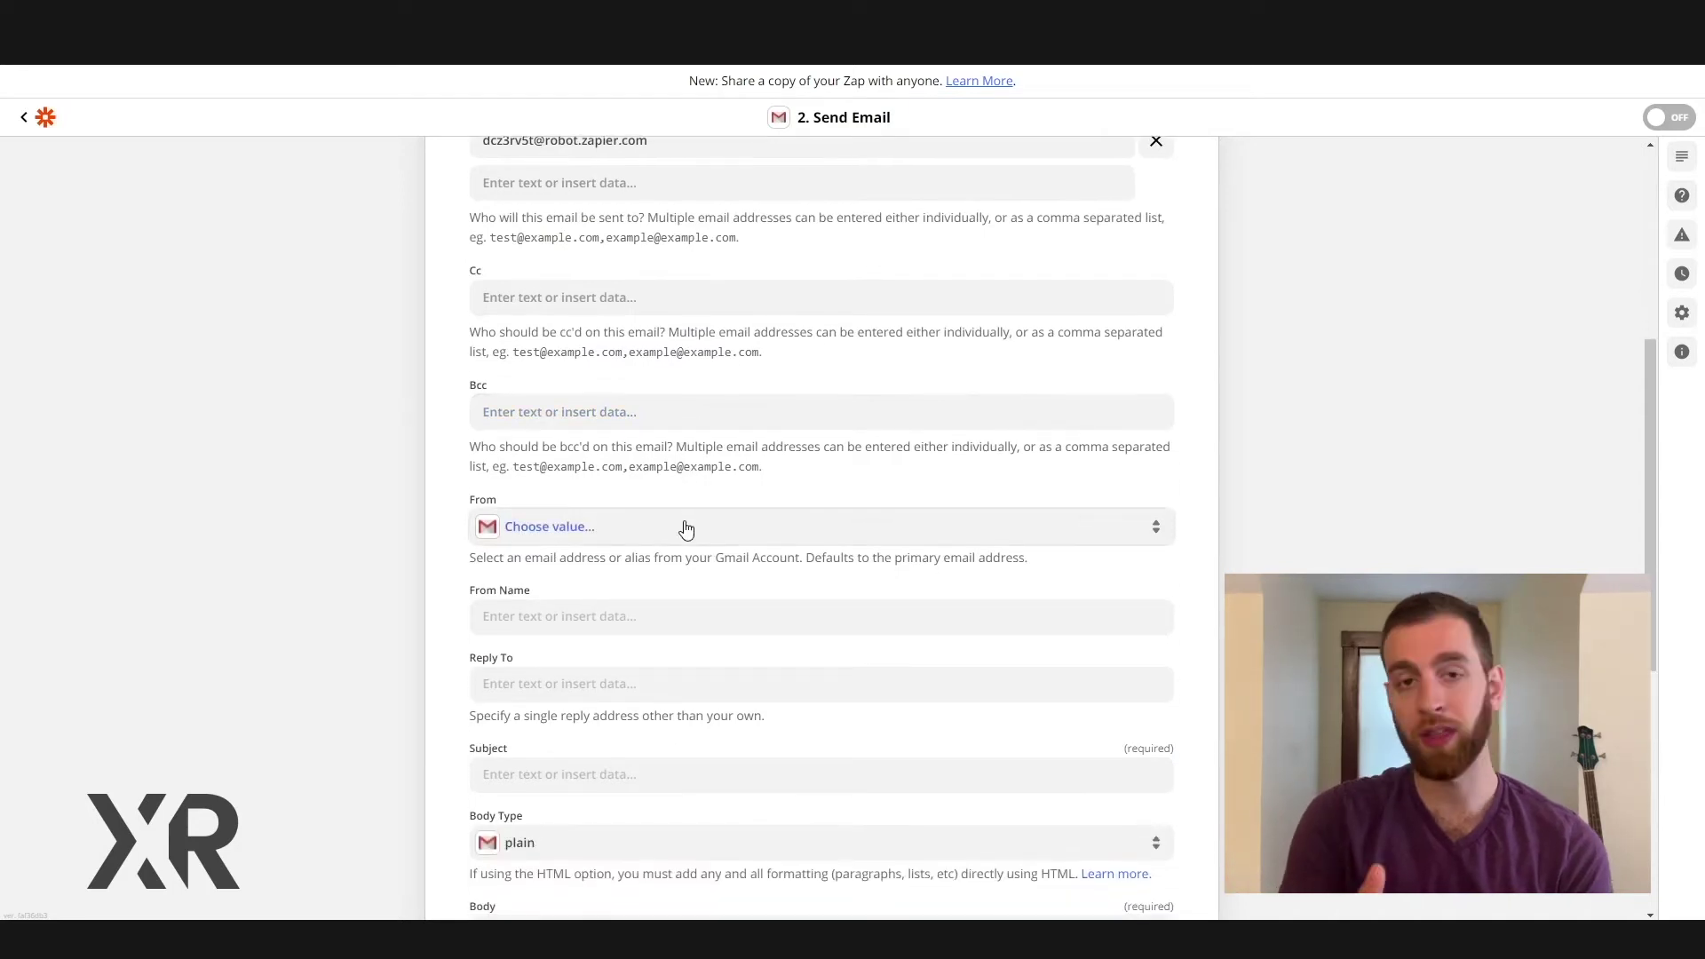
{"action": "left_click", "coordinate": [683, 531]}
{"action": "left_click", "coordinate": [568, 675]}
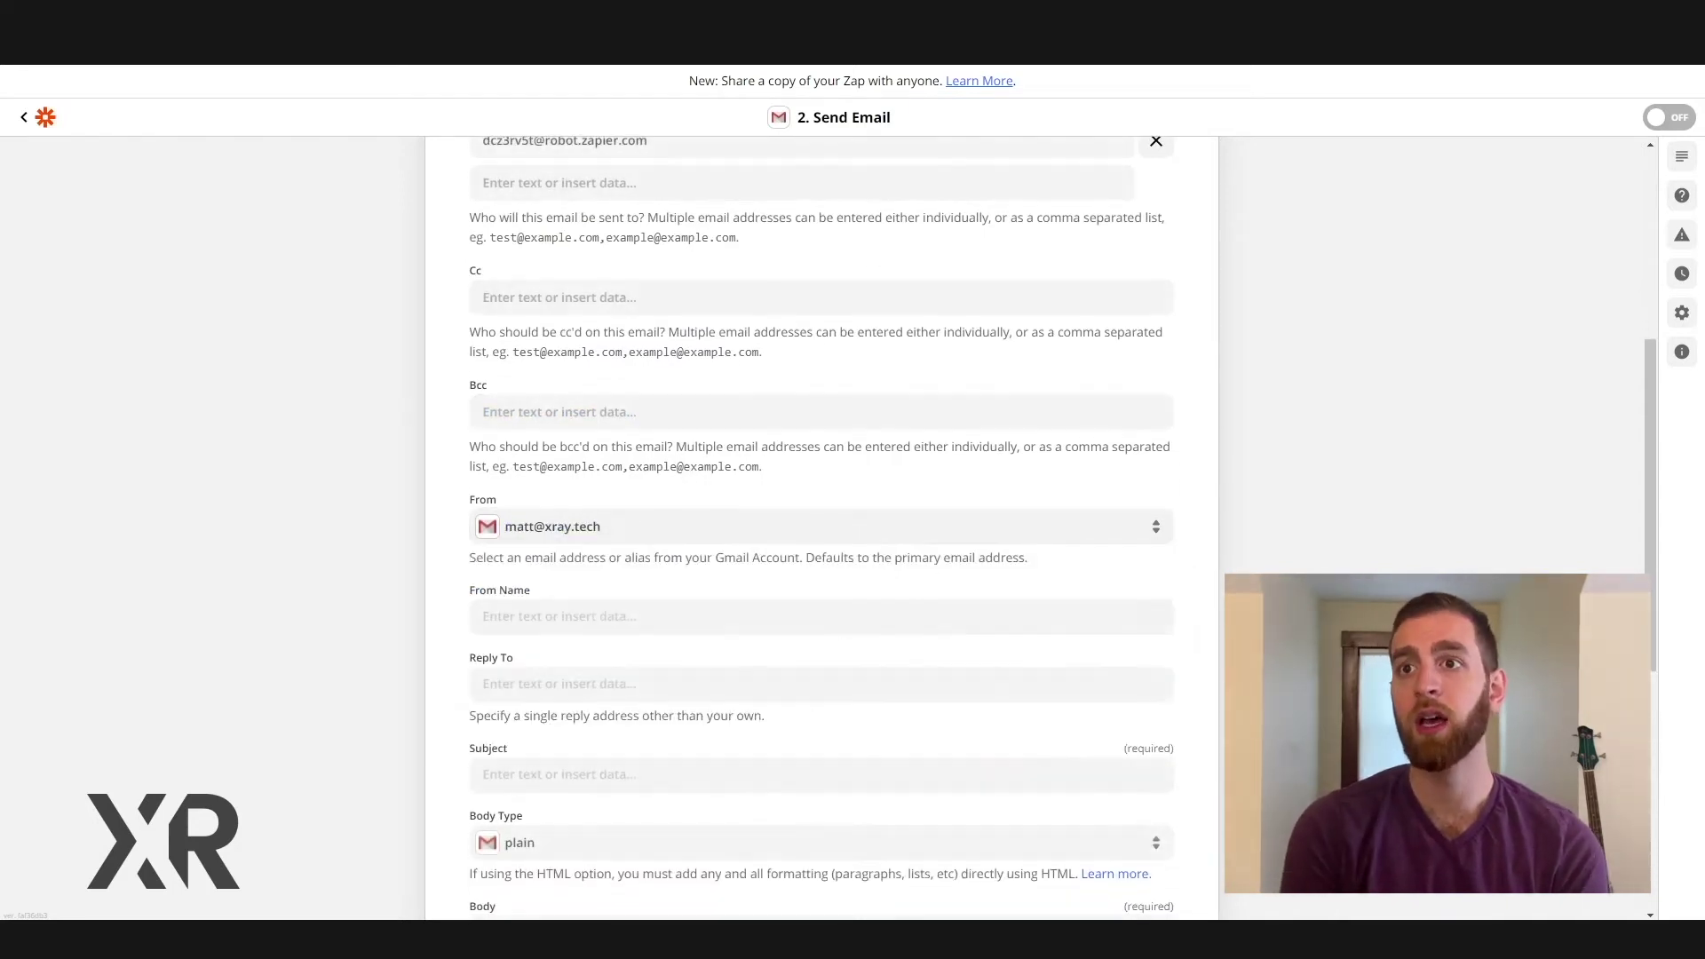
- Map the trigger email's Subject to the message subject and its Body Plain to the message body
{"action": "scroll", "coordinate": [966, 571], "scroll_direction": "down", "scroll_amount": 3}
{"action": "left_click", "coordinate": [717, 505]}
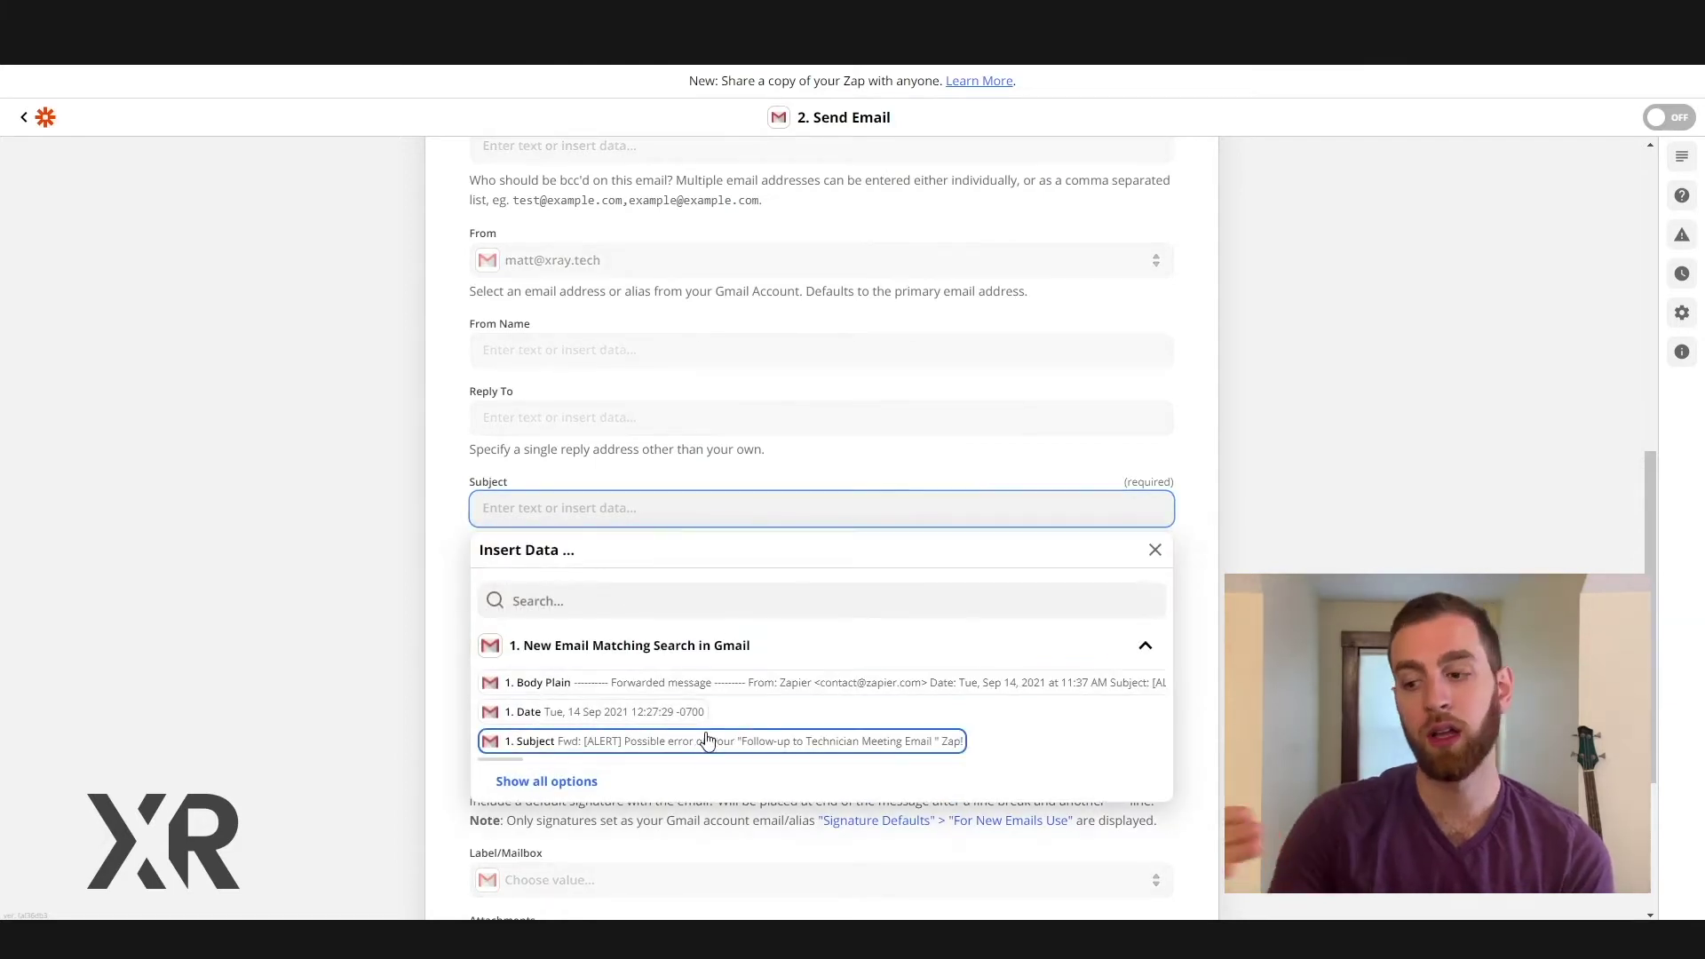
{"action": "left_click", "coordinate": [702, 741]}
{"action": "scroll", "coordinate": [1210, 624], "scroll_direction": "down", "scroll_amount": 2}
{"action": "left_click", "coordinate": [752, 502]}
{"action": "left_click", "coordinate": [757, 698]}
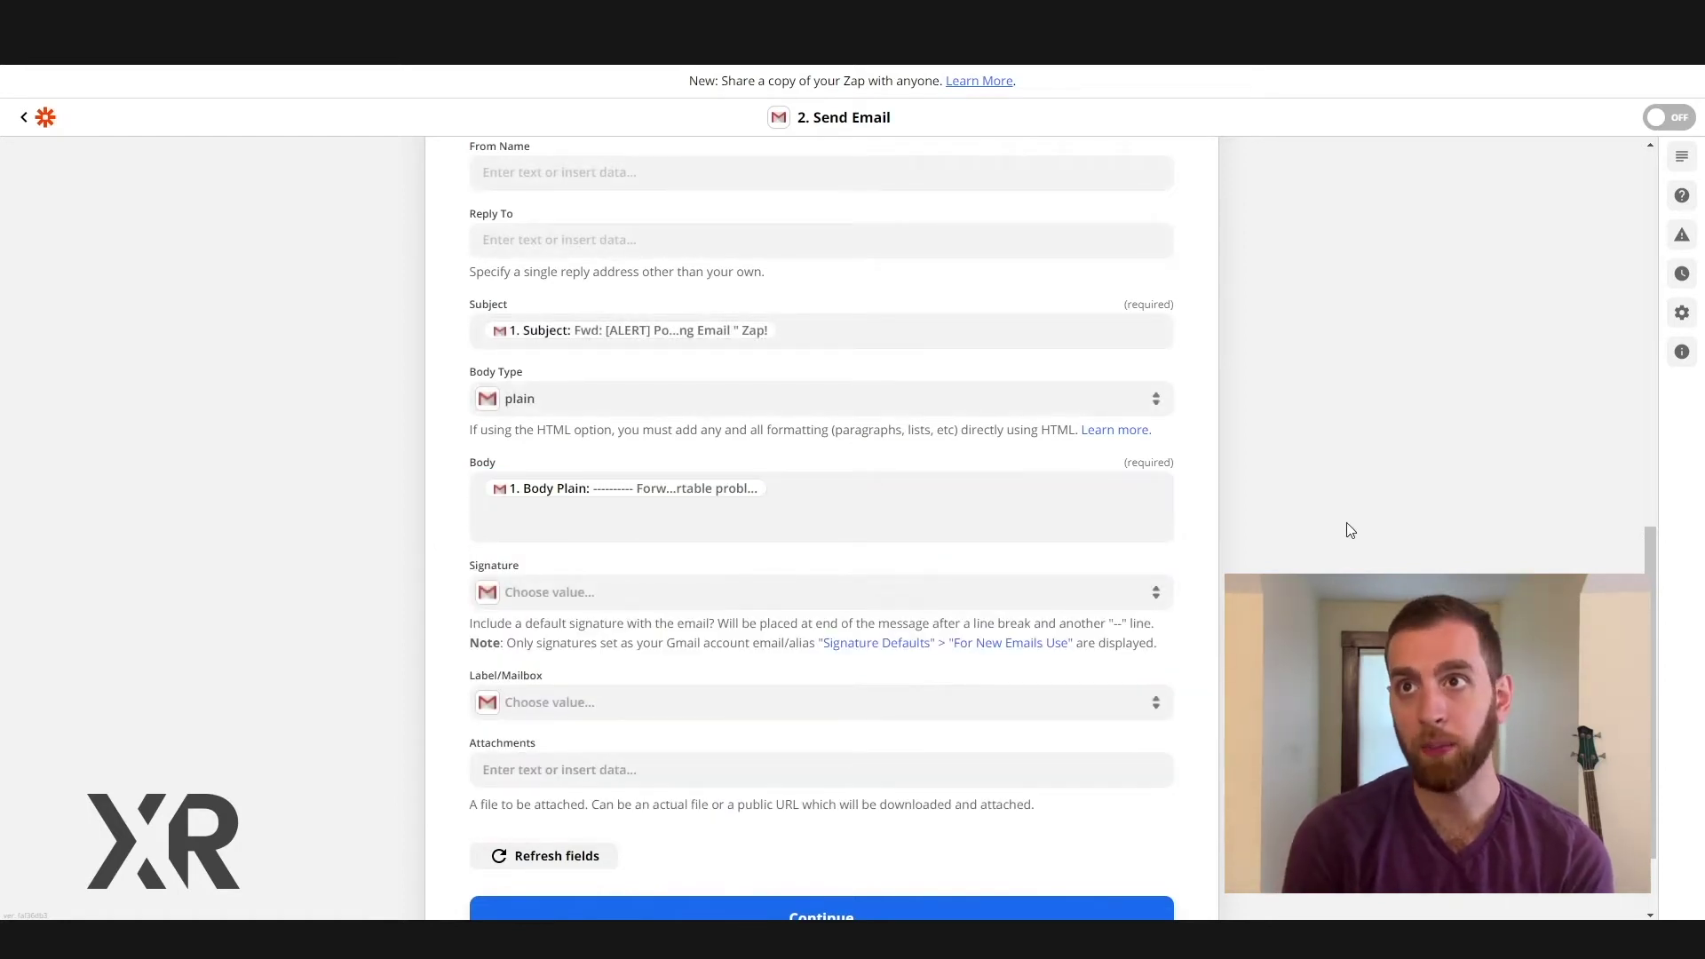
- Send a test email with Test & Review, then switch to Email Parser by Zapier and refresh it to load the new email
{"action": "scroll", "coordinate": [1351, 530], "scroll_direction": "down", "scroll_amount": 1}
{"action": "left_click", "coordinate": [1159, 783]}
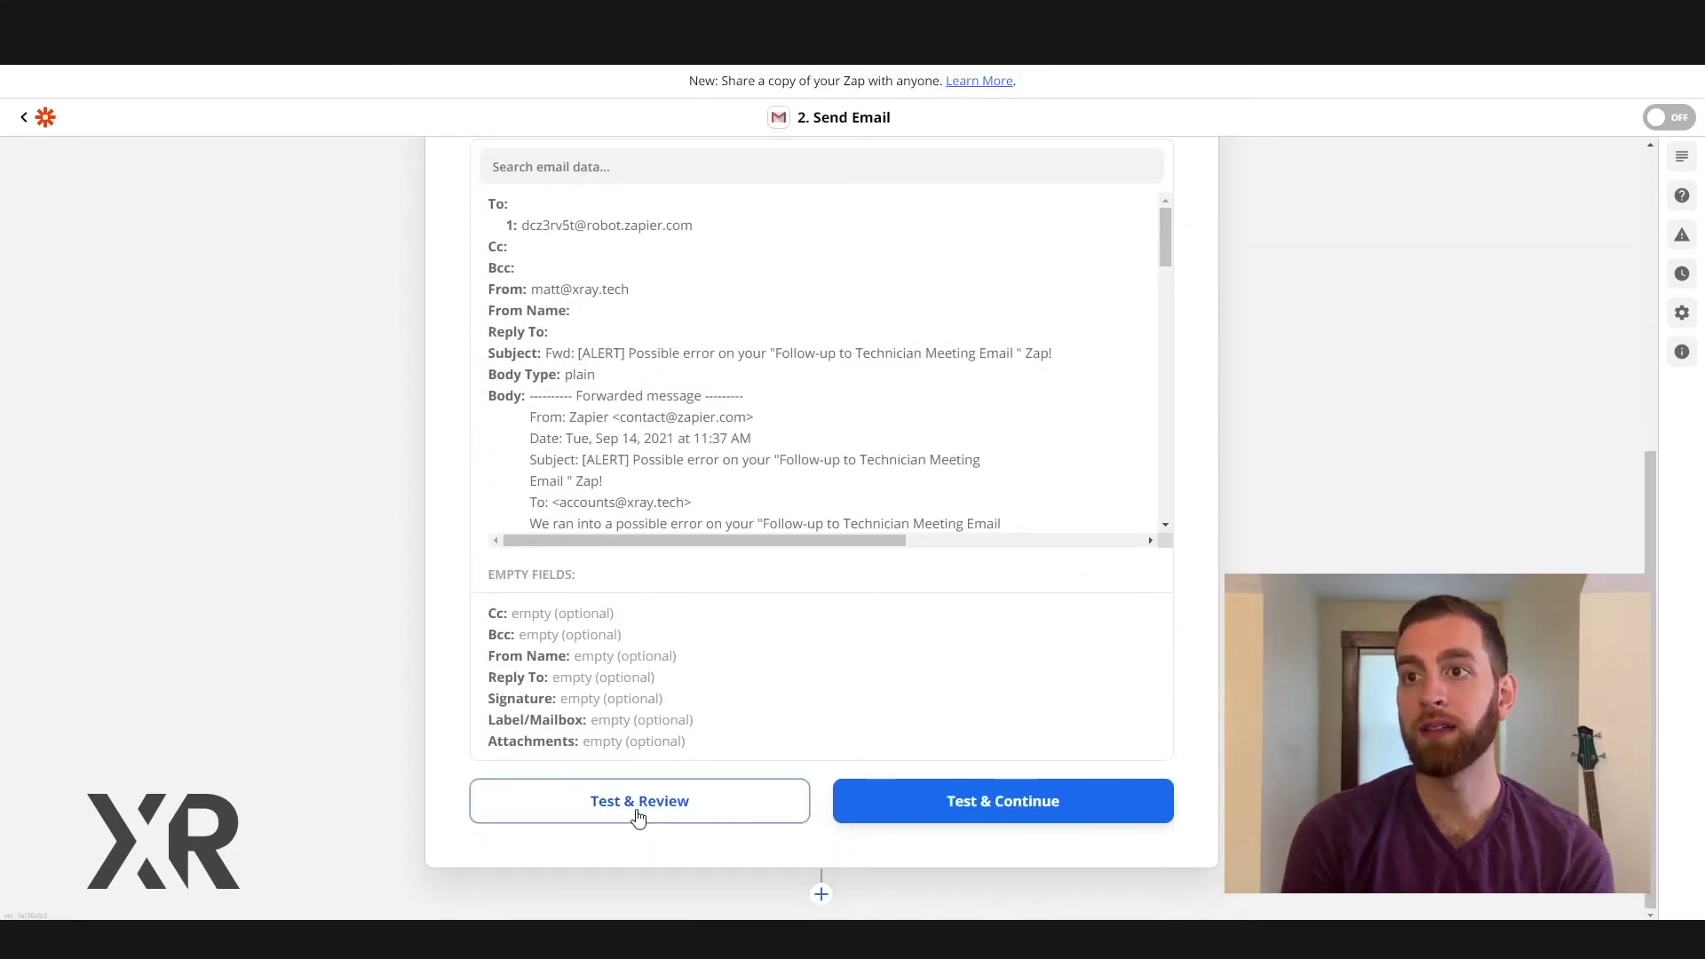
{"action": "left_click", "coordinate": [645, 808]}
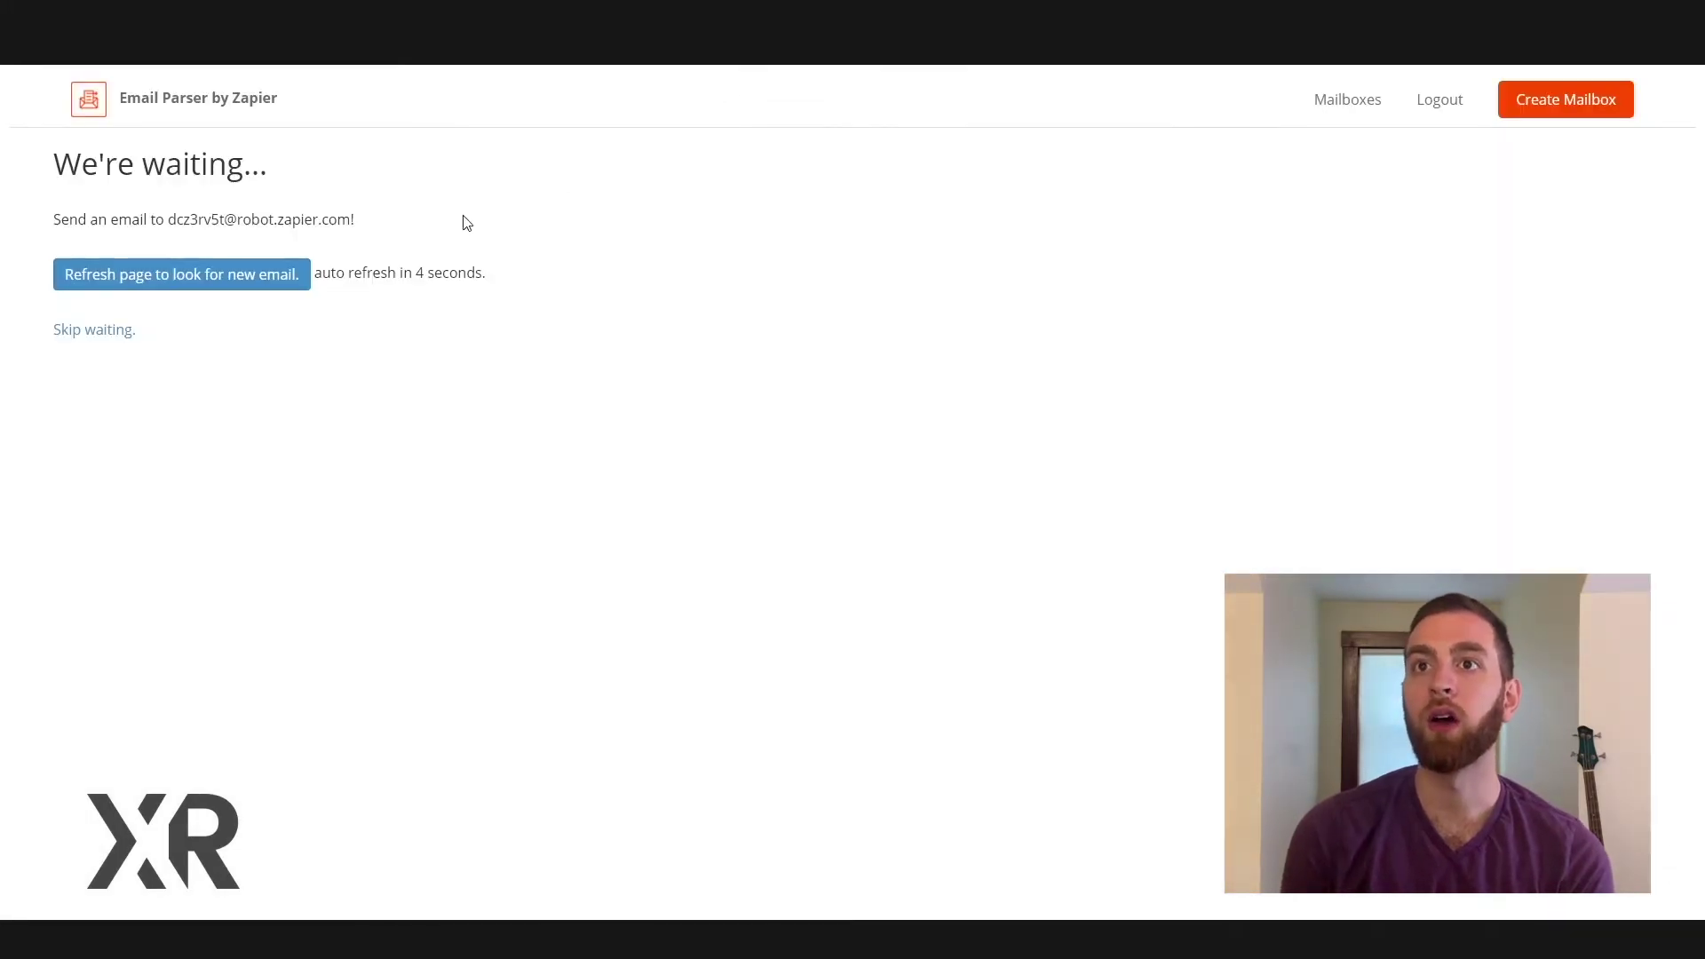
{"action": "left_click", "coordinate": [190, 278]}
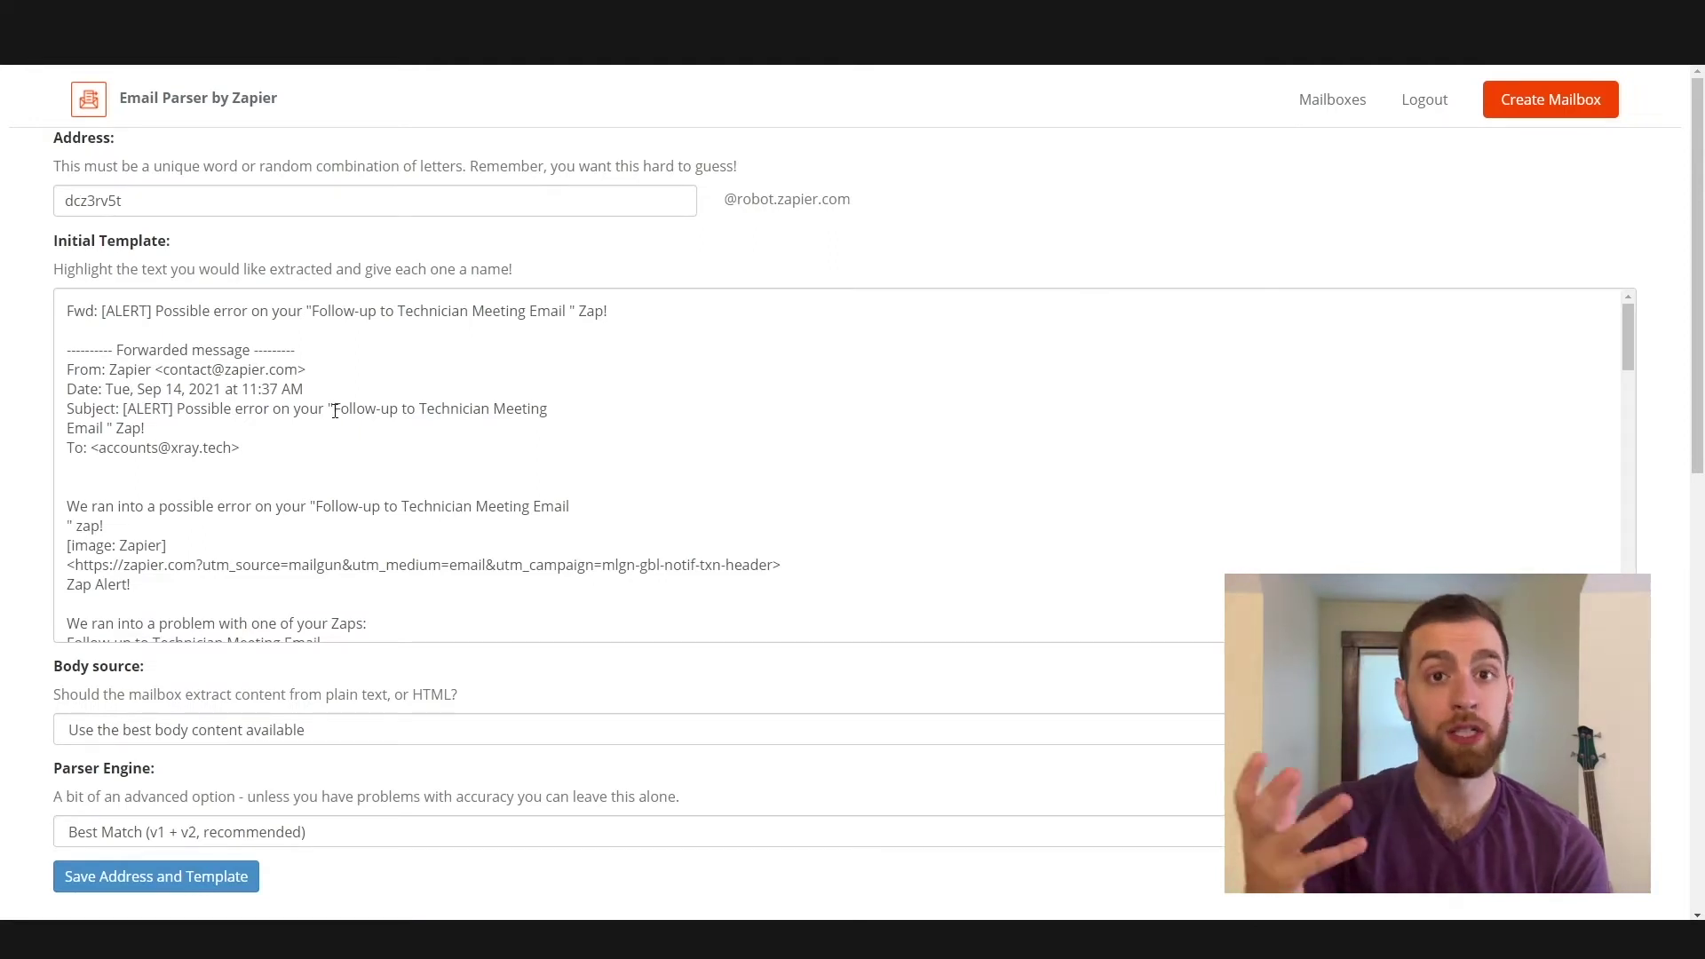
- Mark "Follow-up to Technician Meeting Email" in the template's forwarded Subject line for extraction and save it as "Zap Title"
{"action": "left_click_drag", "start_coordinate": [334, 408], "coordinate": [103, 435]}
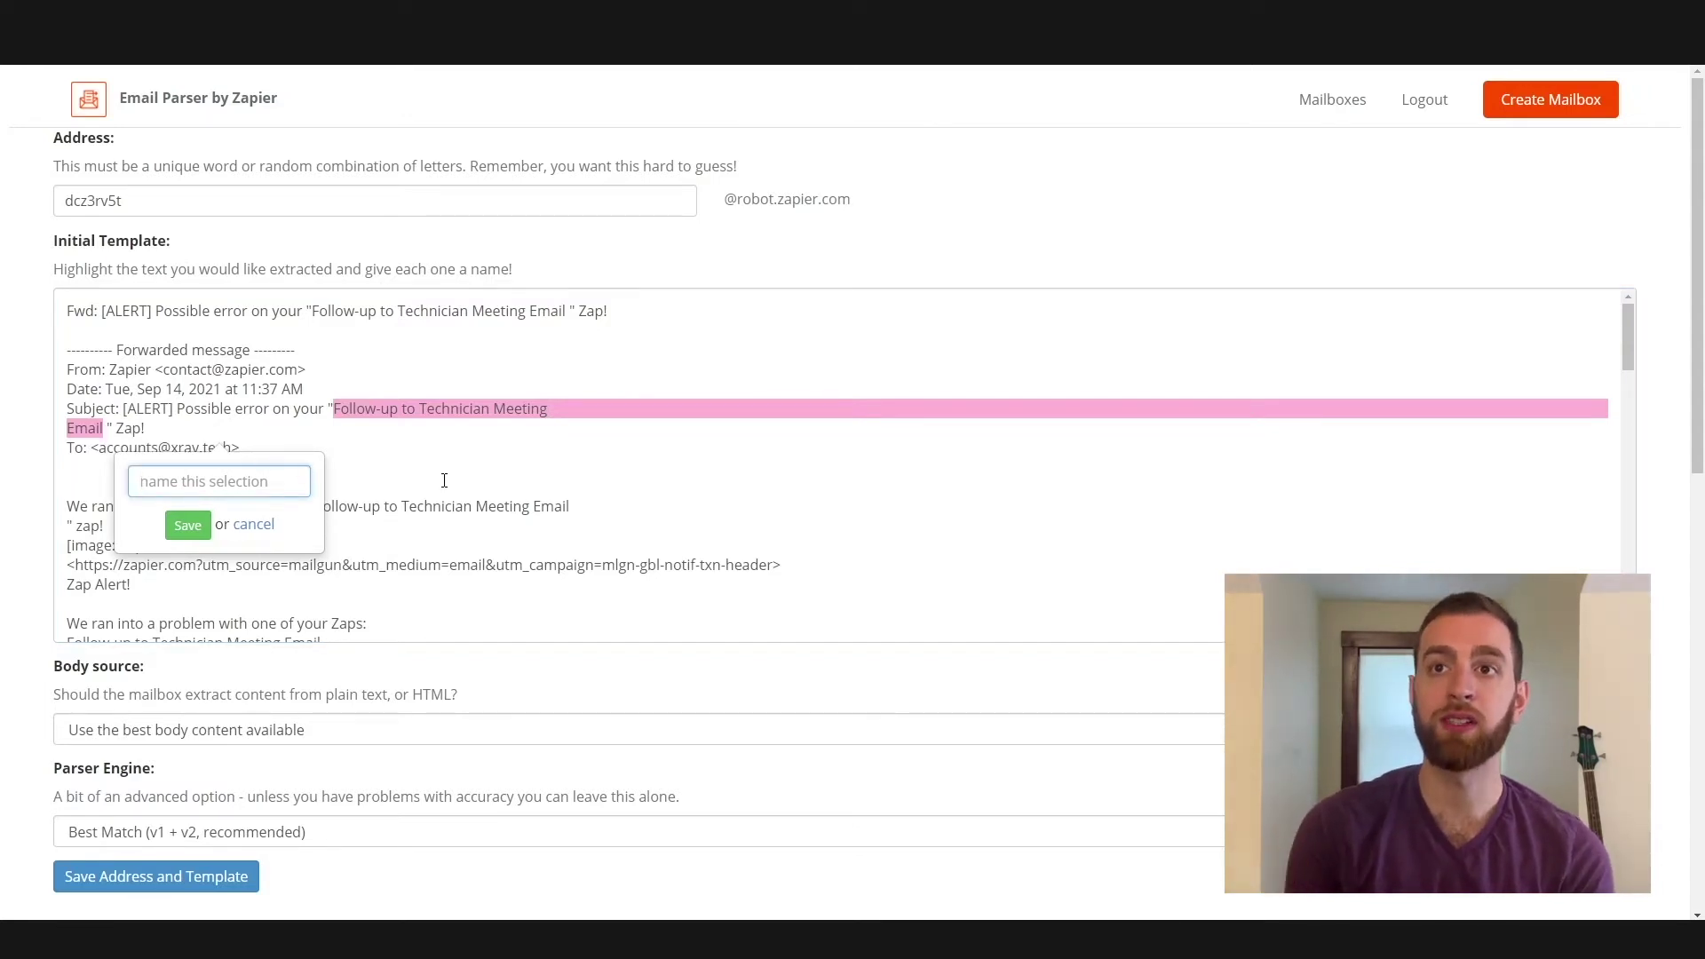
{"action": "type", "text": "Zap Title"}
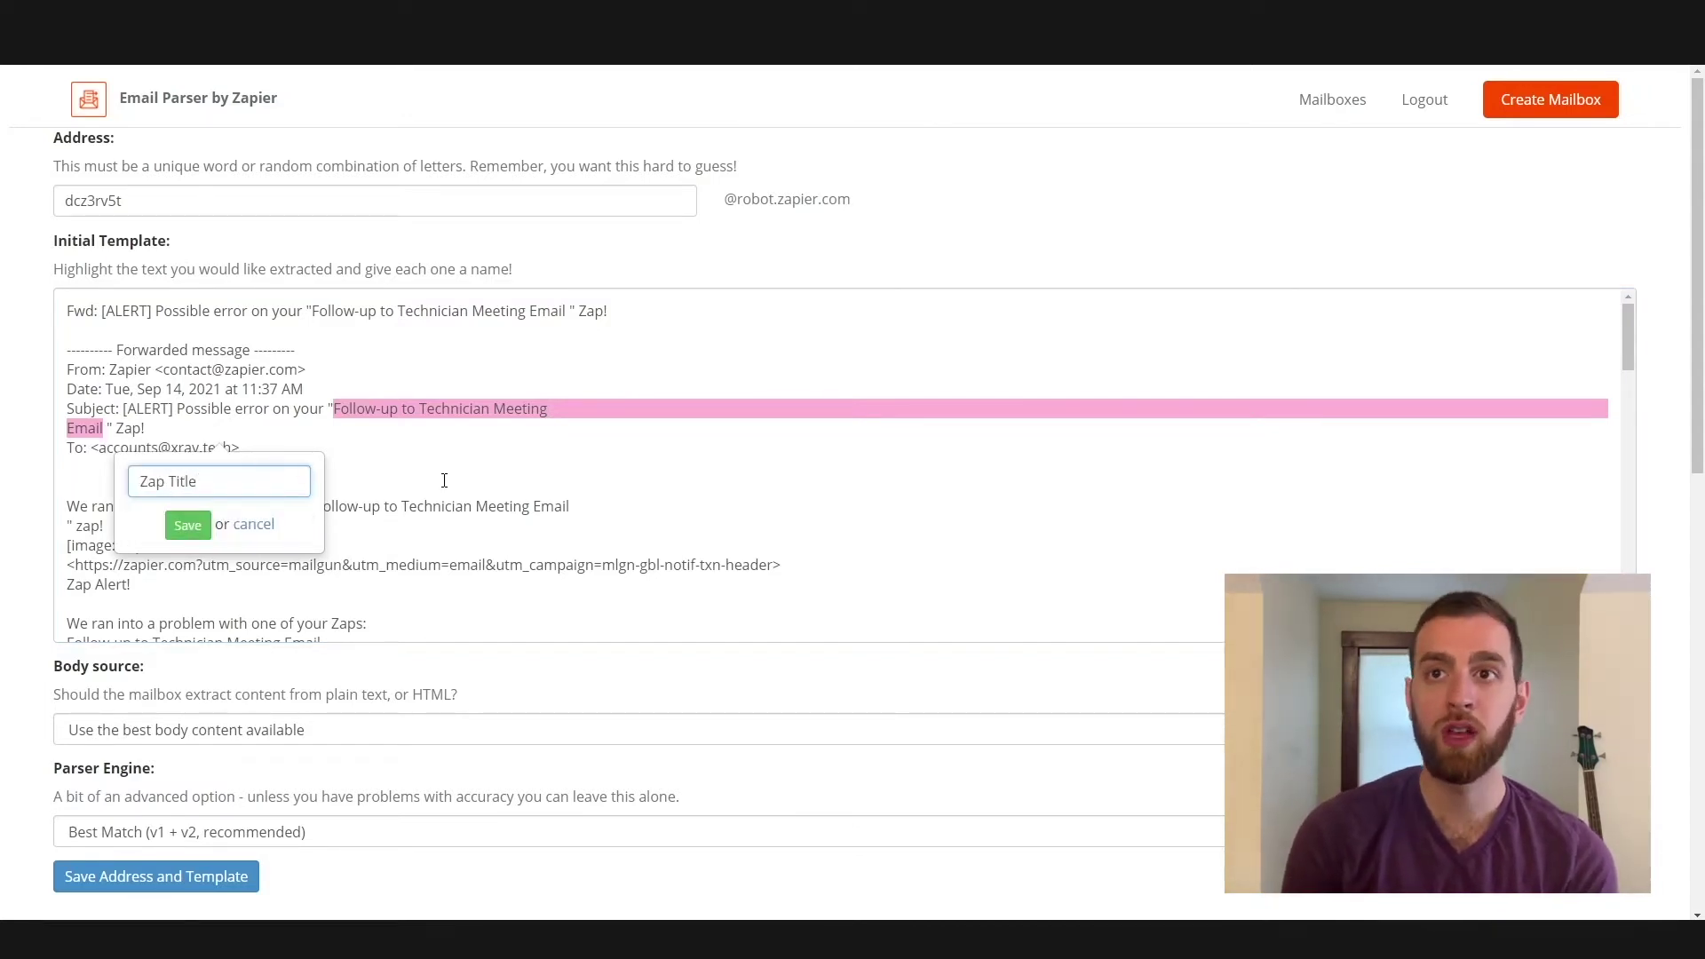
{"action": "left_click", "coordinate": [204, 524]}
- Mark the Zap editor URL below "We ran into a problem with one of your Zaps" for extraction and save it as "Zap Link"
{"action": "scroll", "coordinate": [437, 459], "scroll_direction": "down", "scroll_amount": 1}
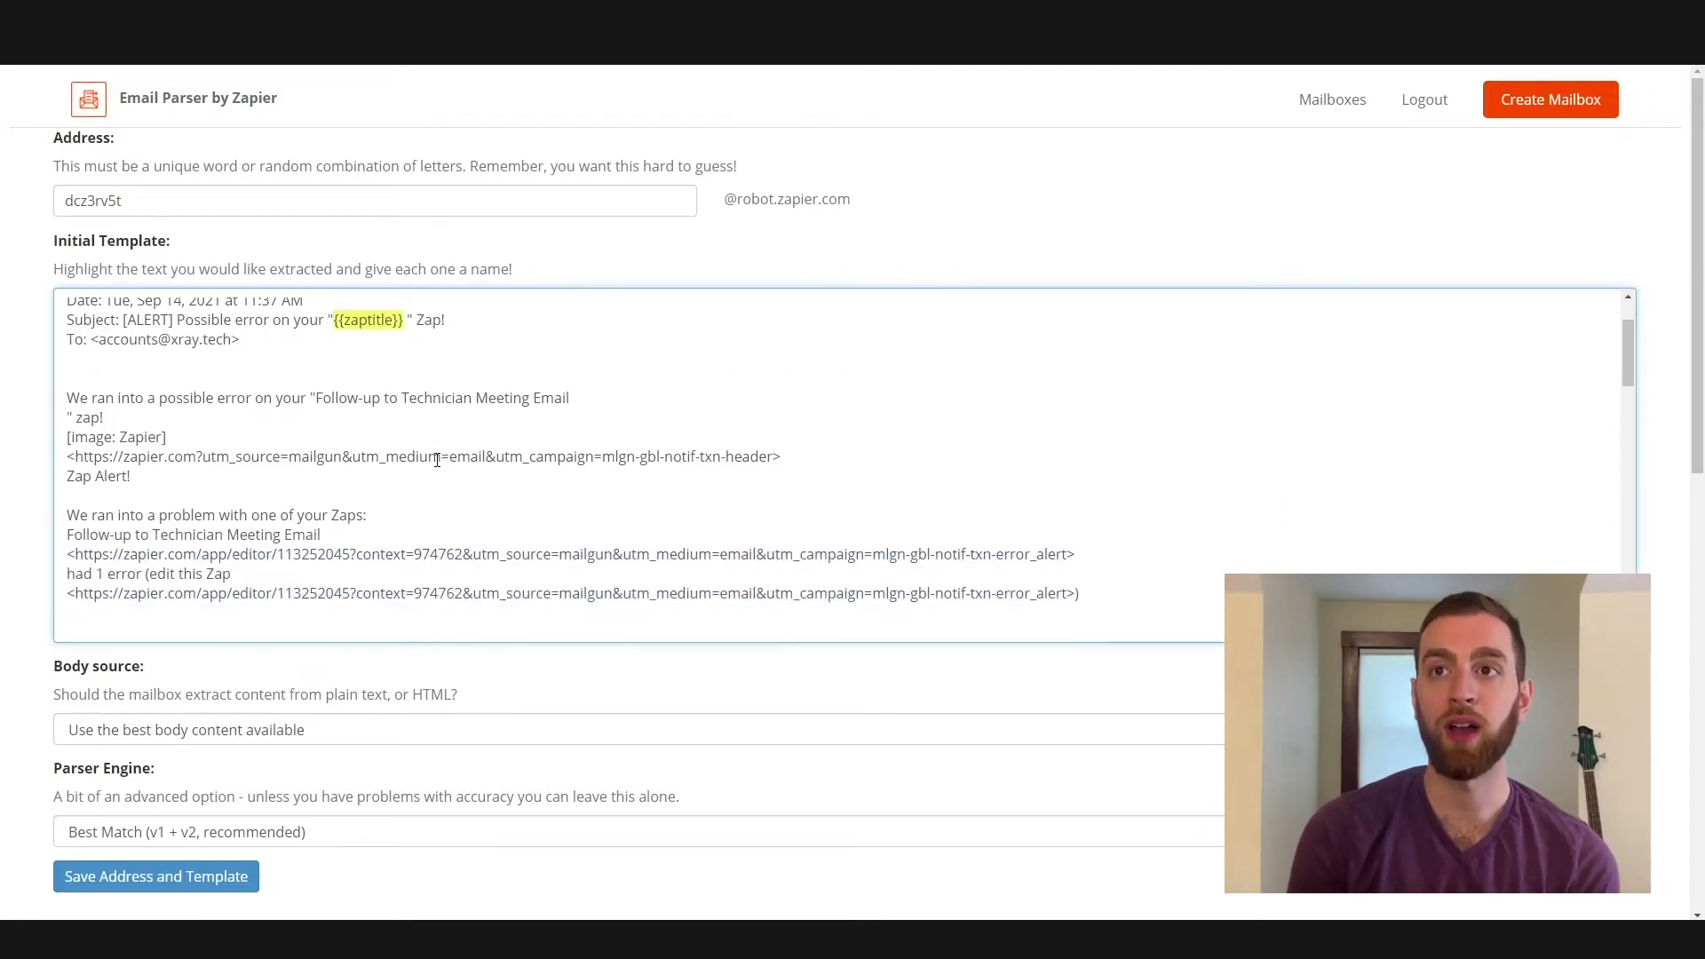
{"action": "left_click_drag", "start_coordinate": [77, 556], "coordinate": [1068, 554]}
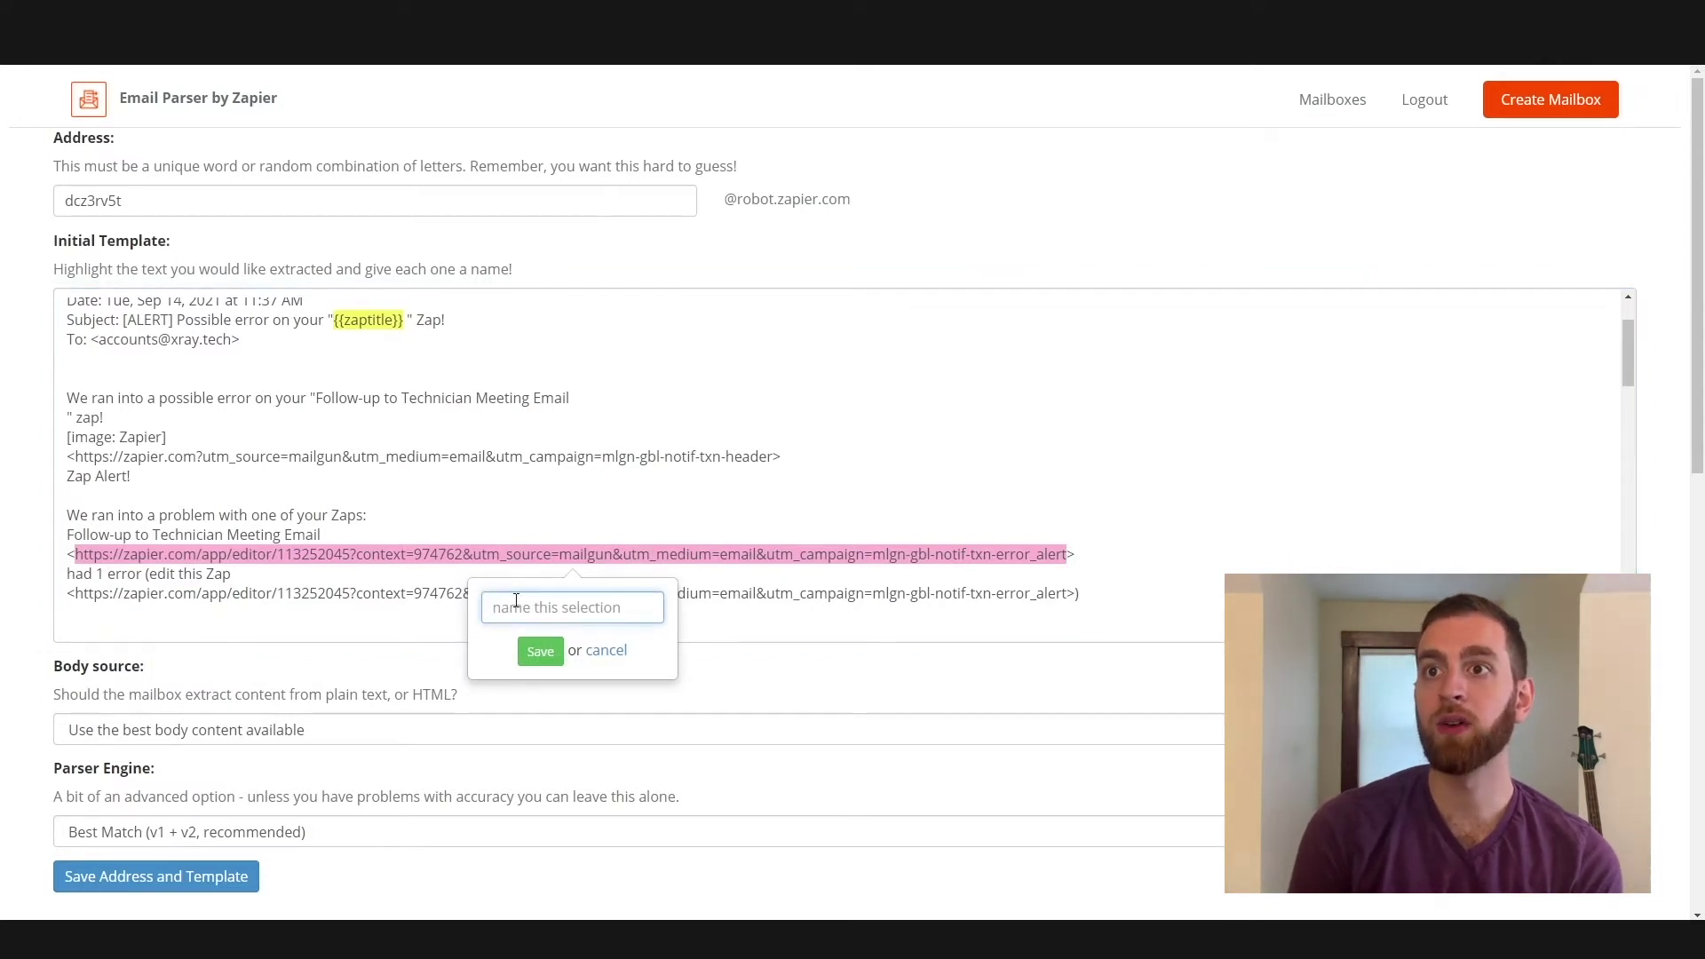
{"action": "type", "text": "Zap Er"}
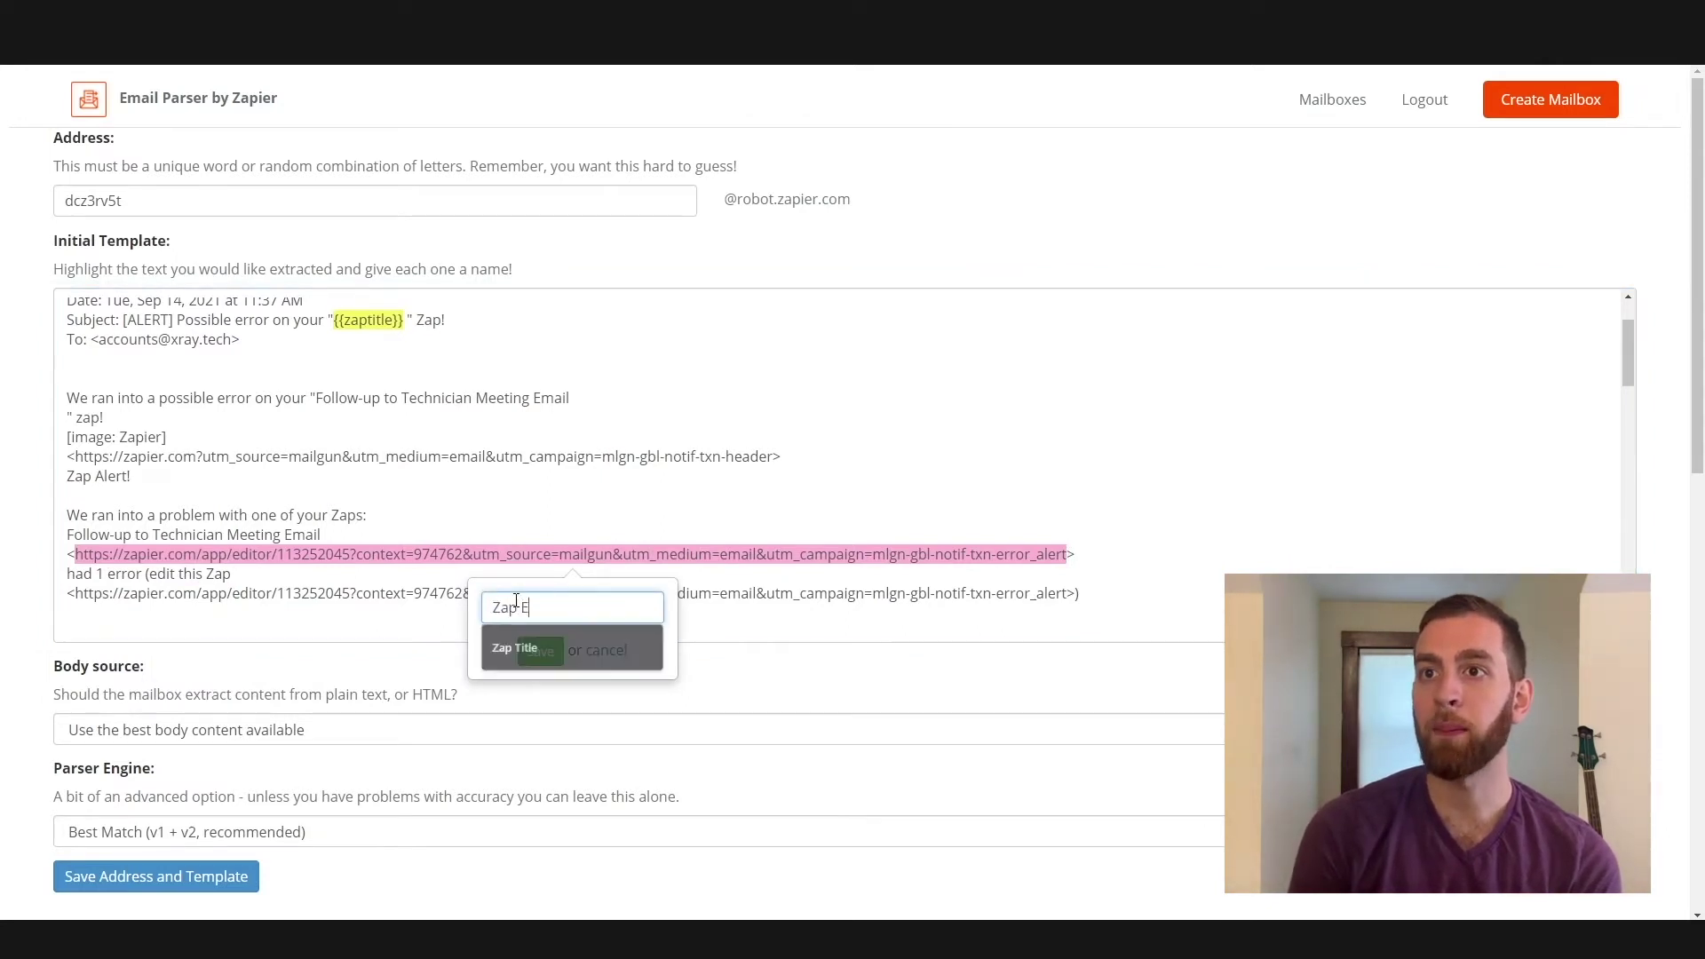
{"action": "key", "text": "BackSpace"}
{"action": "type", "text": "Link"}
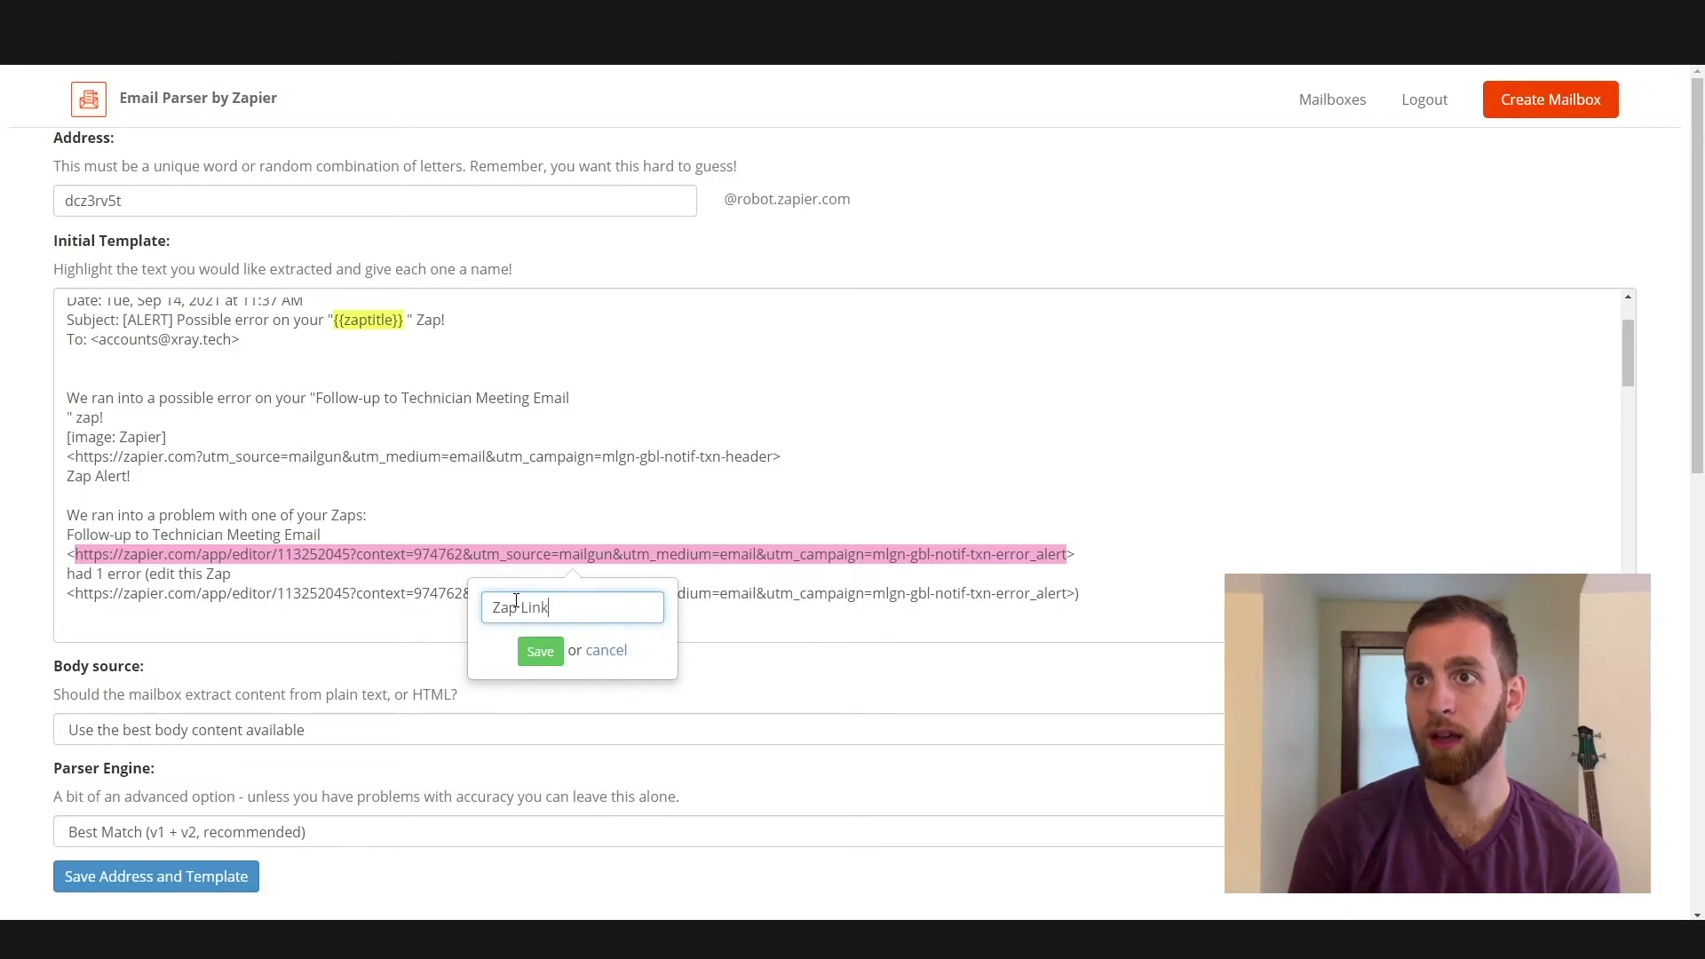
{"action": "left_click", "coordinate": [540, 646]}
- Change the parser mailbox's address name to "errortutorial" and save the address and template
{"action": "scroll", "coordinate": [966, 524], "scroll_direction": "down", "scroll_amount": 2}
{"action": "left_click_drag", "start_coordinate": [125, 201], "coordinate": [49, 199]}
{"action": "type", "text": "e"}
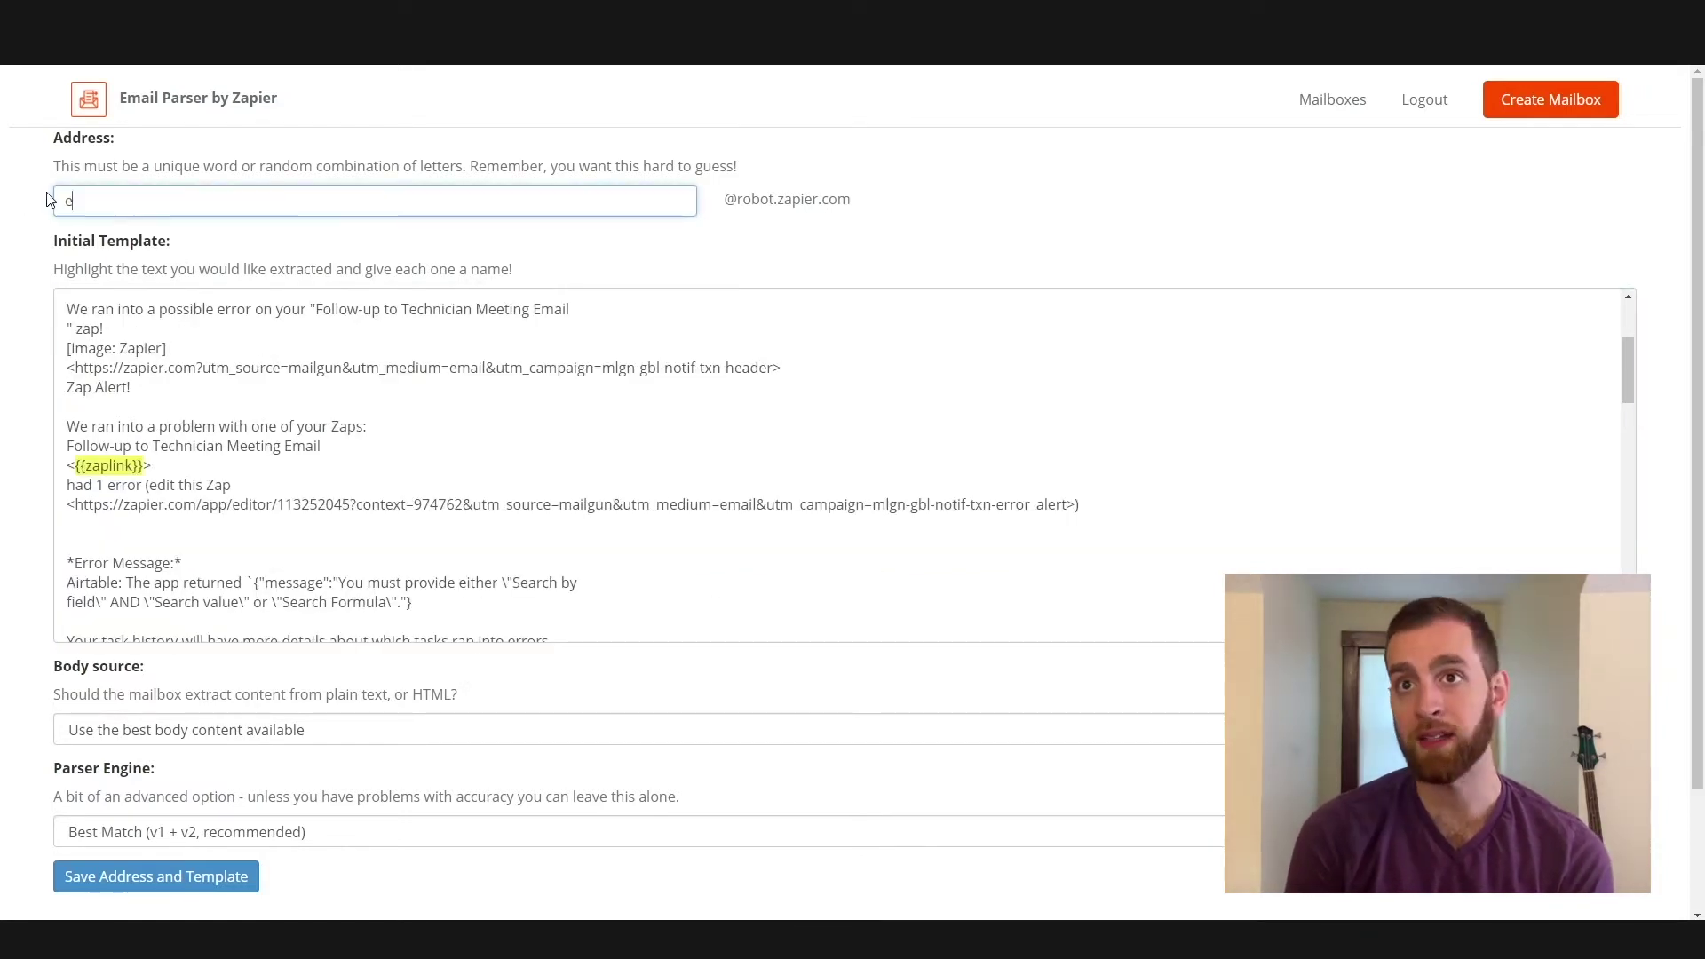
{"action": "type", "text": "rrortutorial"}
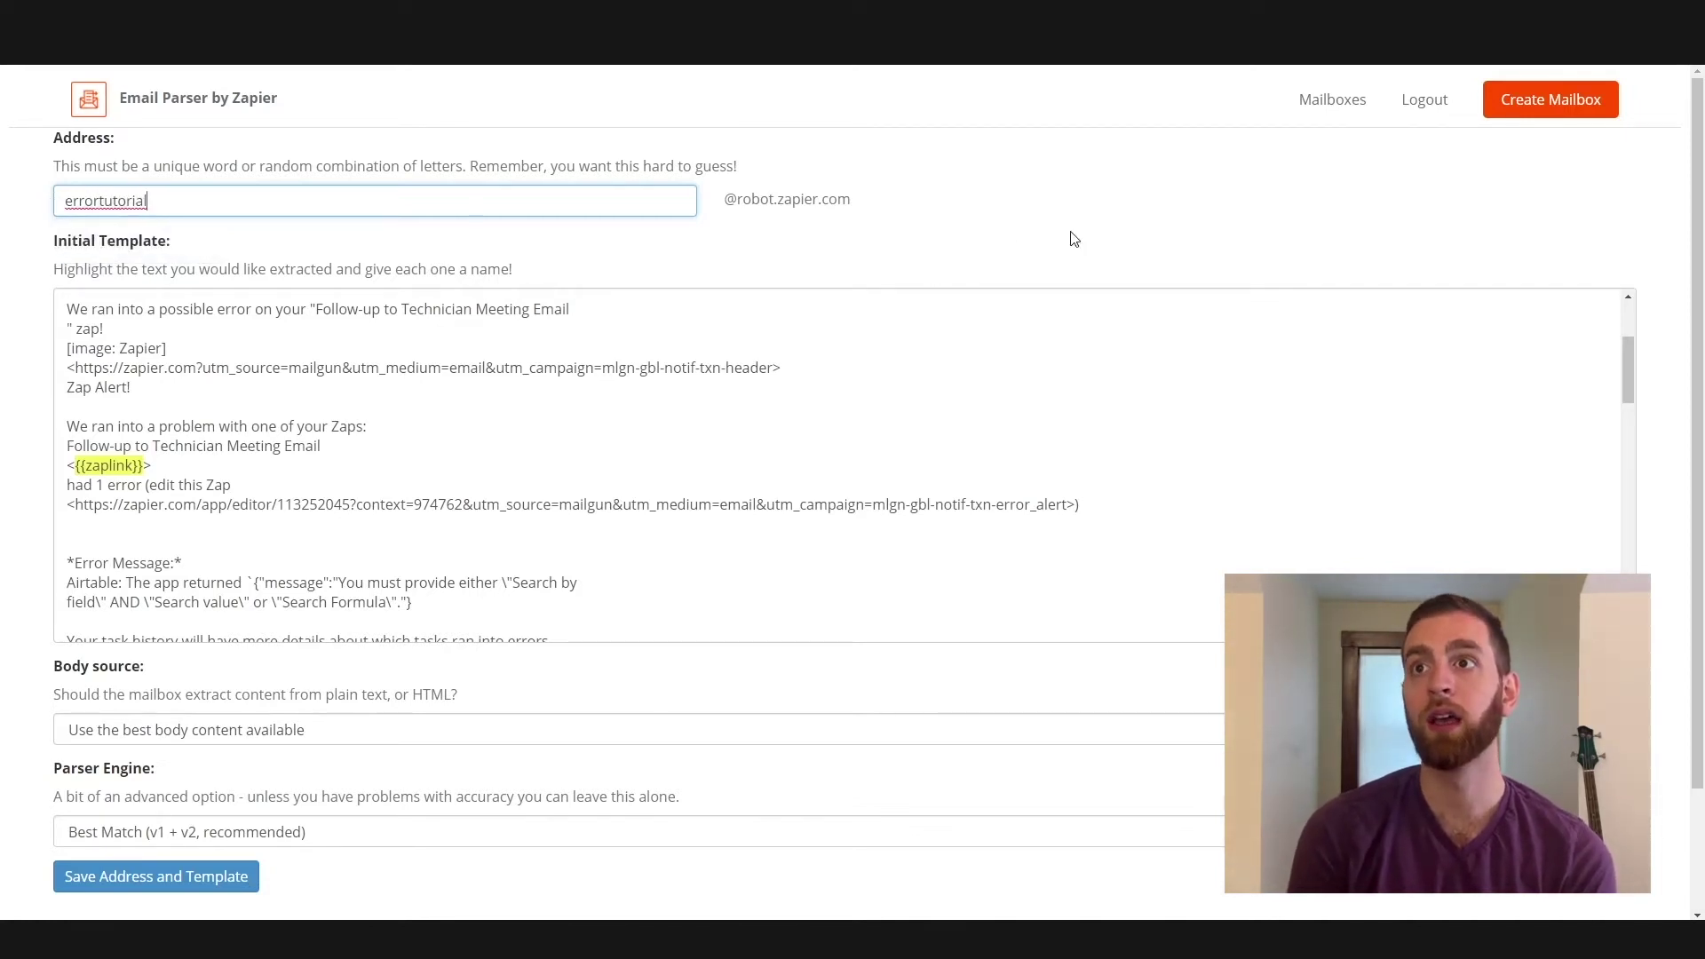
{"action": "left_click", "coordinate": [224, 875]}
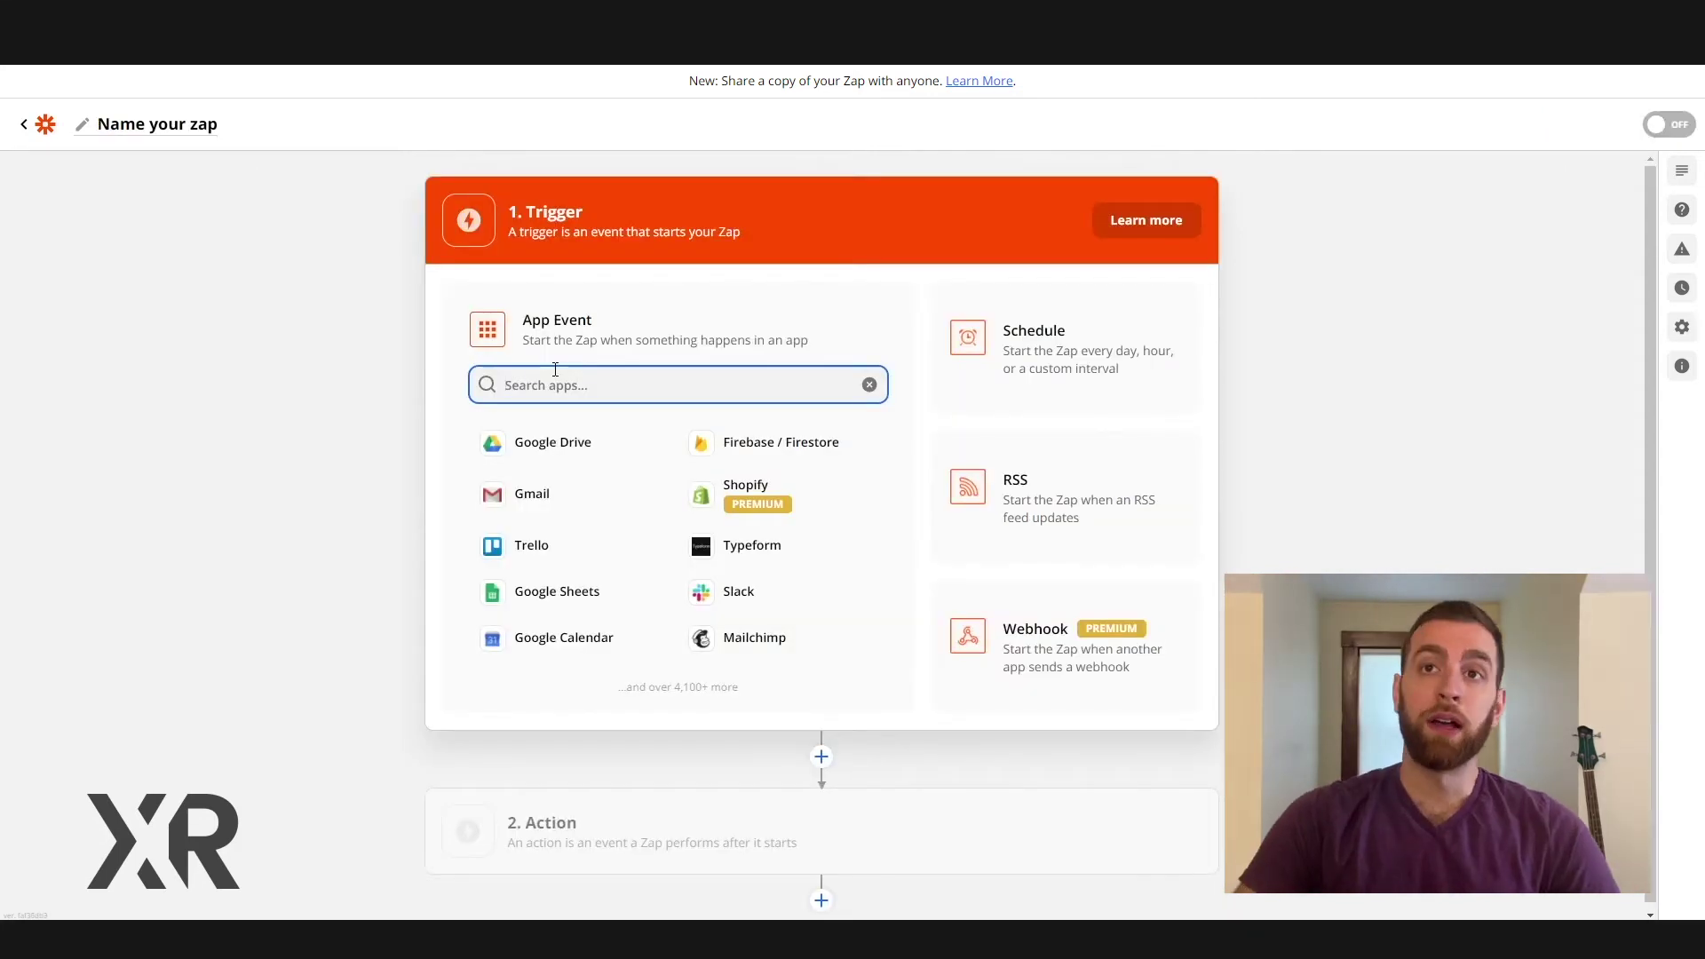
- Set the new Zap's trigger to Email Parser by Zapier with the New Email event
{"action": "type", "text": "pars"}
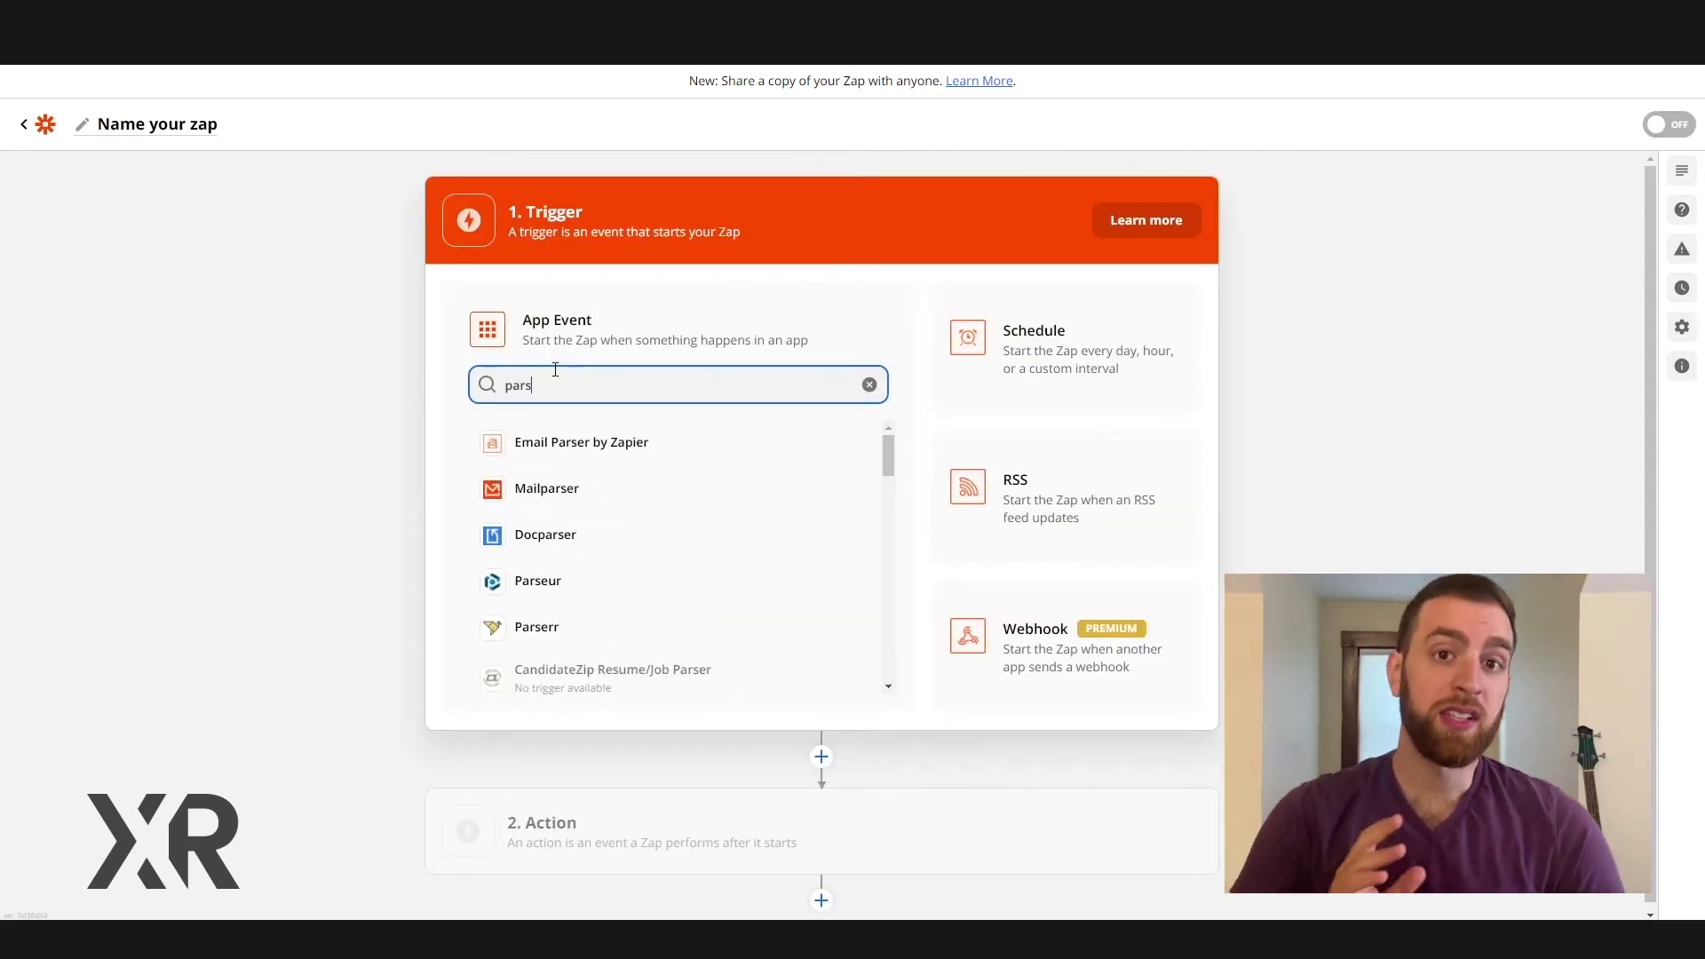
{"action": "left_click", "coordinate": [639, 438]}
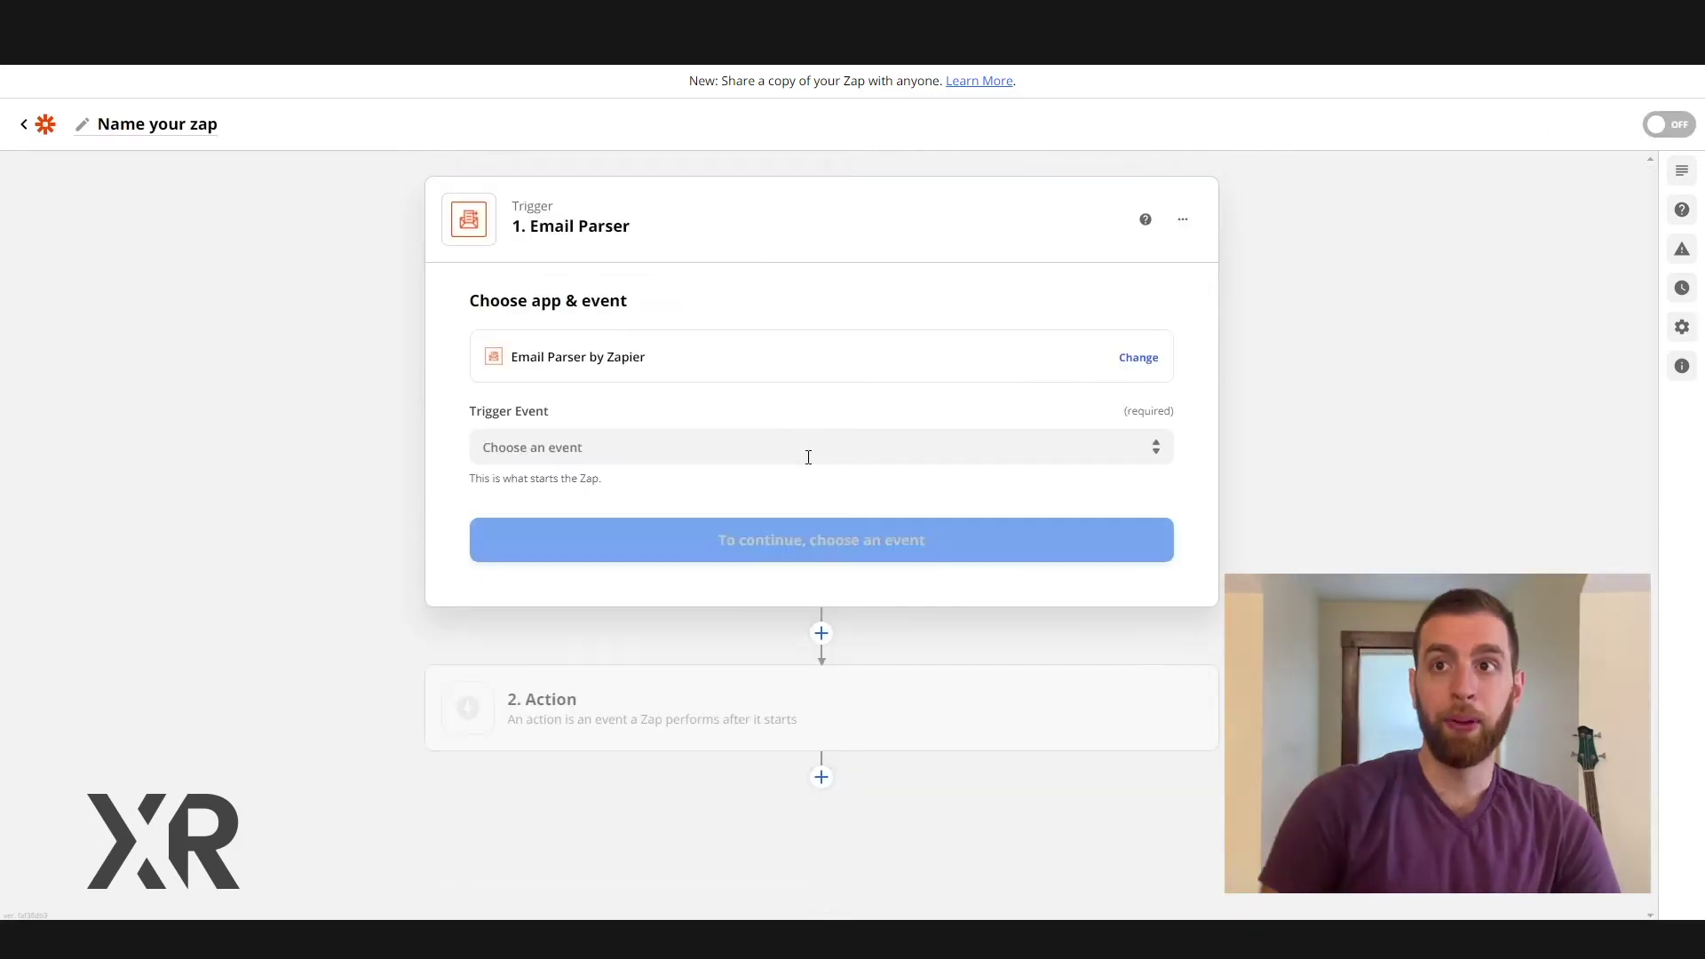
{"action": "left_click", "coordinate": [748, 455]}
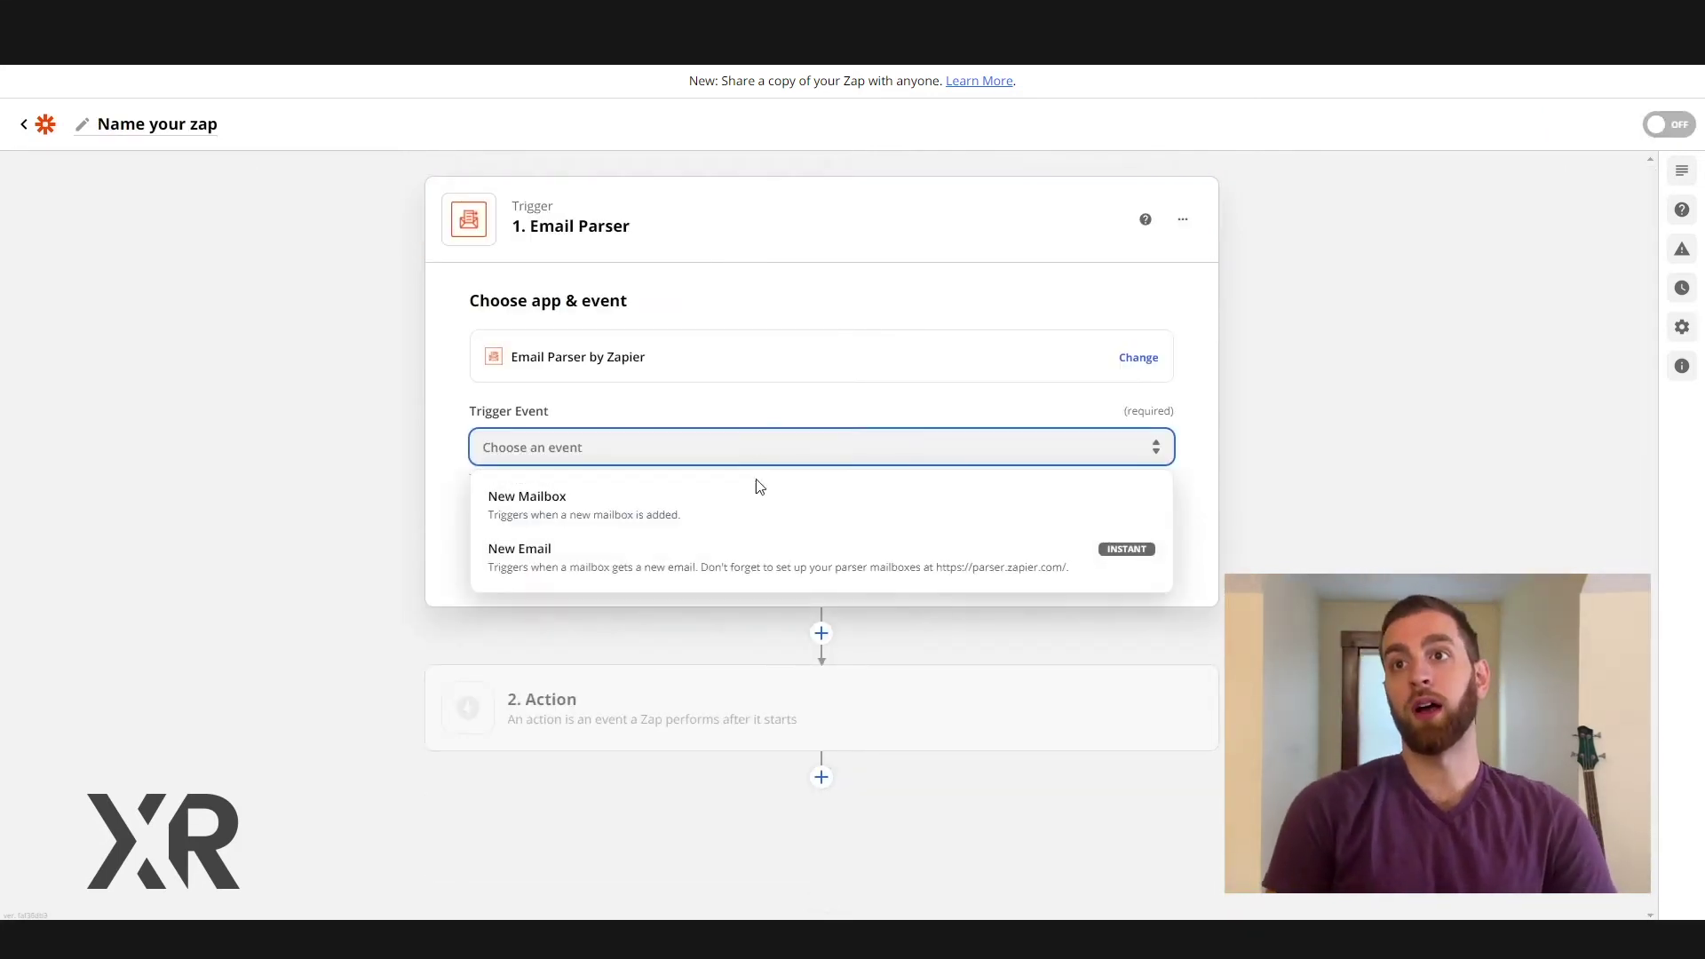
{"action": "left_click", "coordinate": [730, 562]}
{"action": "left_click", "coordinate": [870, 537]}
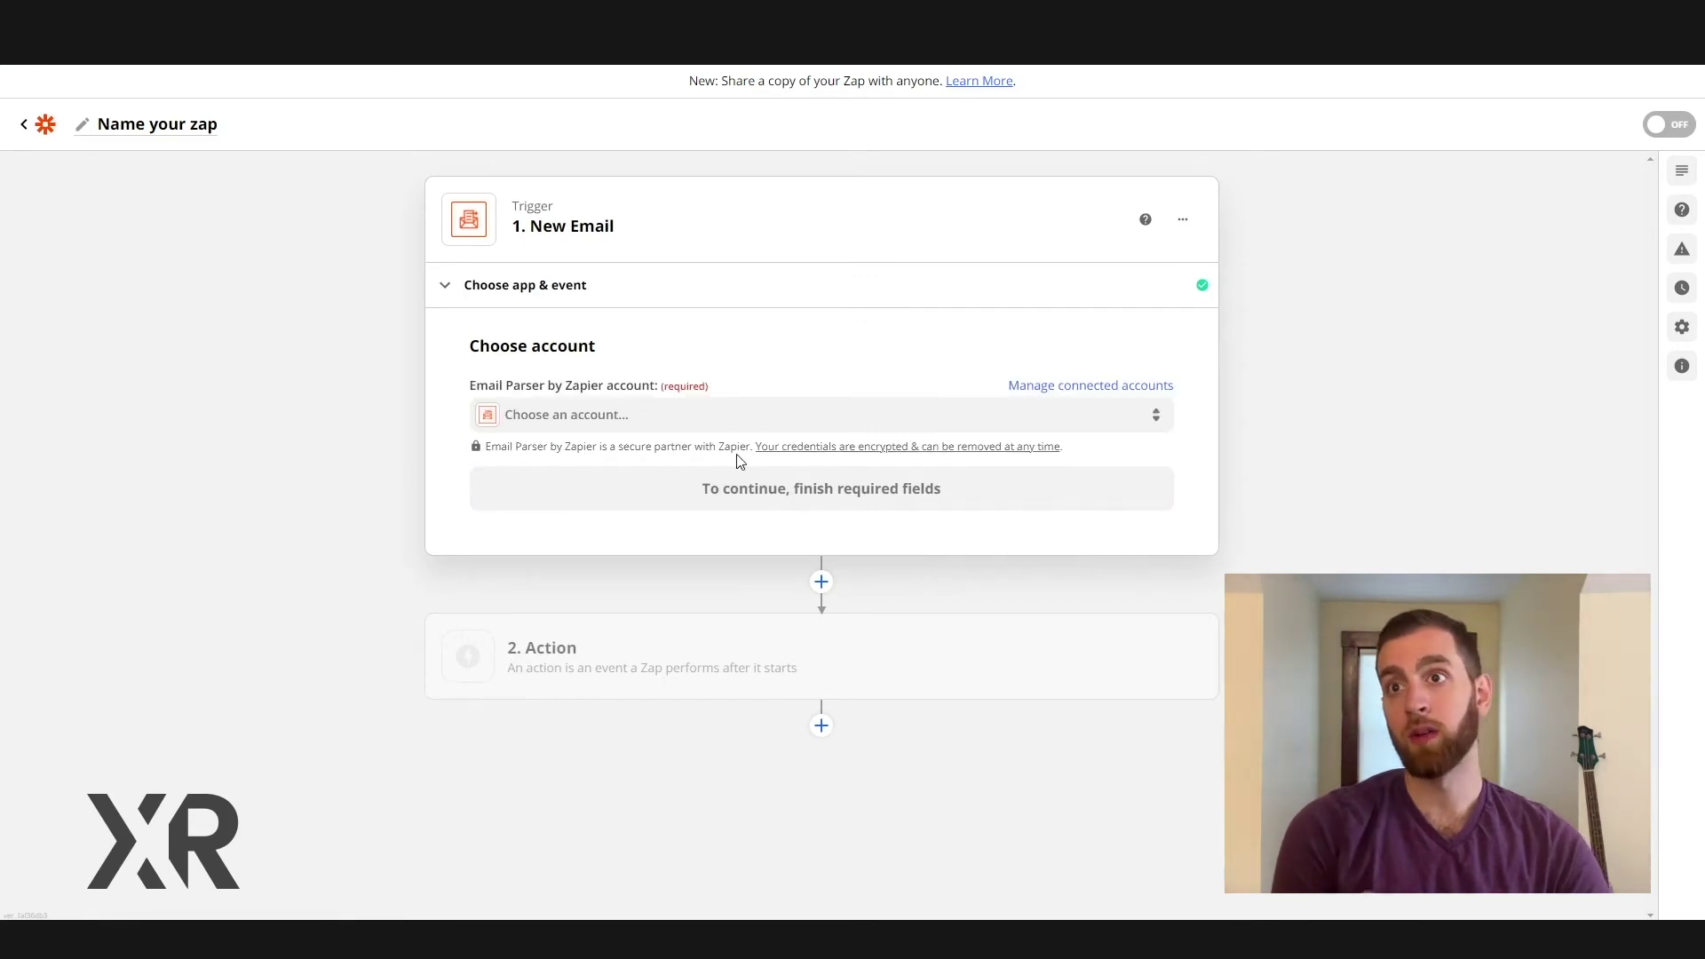
- Use the Zapier Email Parser account for the trigger and select the errors tutorial mailbox
{"action": "left_click", "coordinate": [705, 421]}
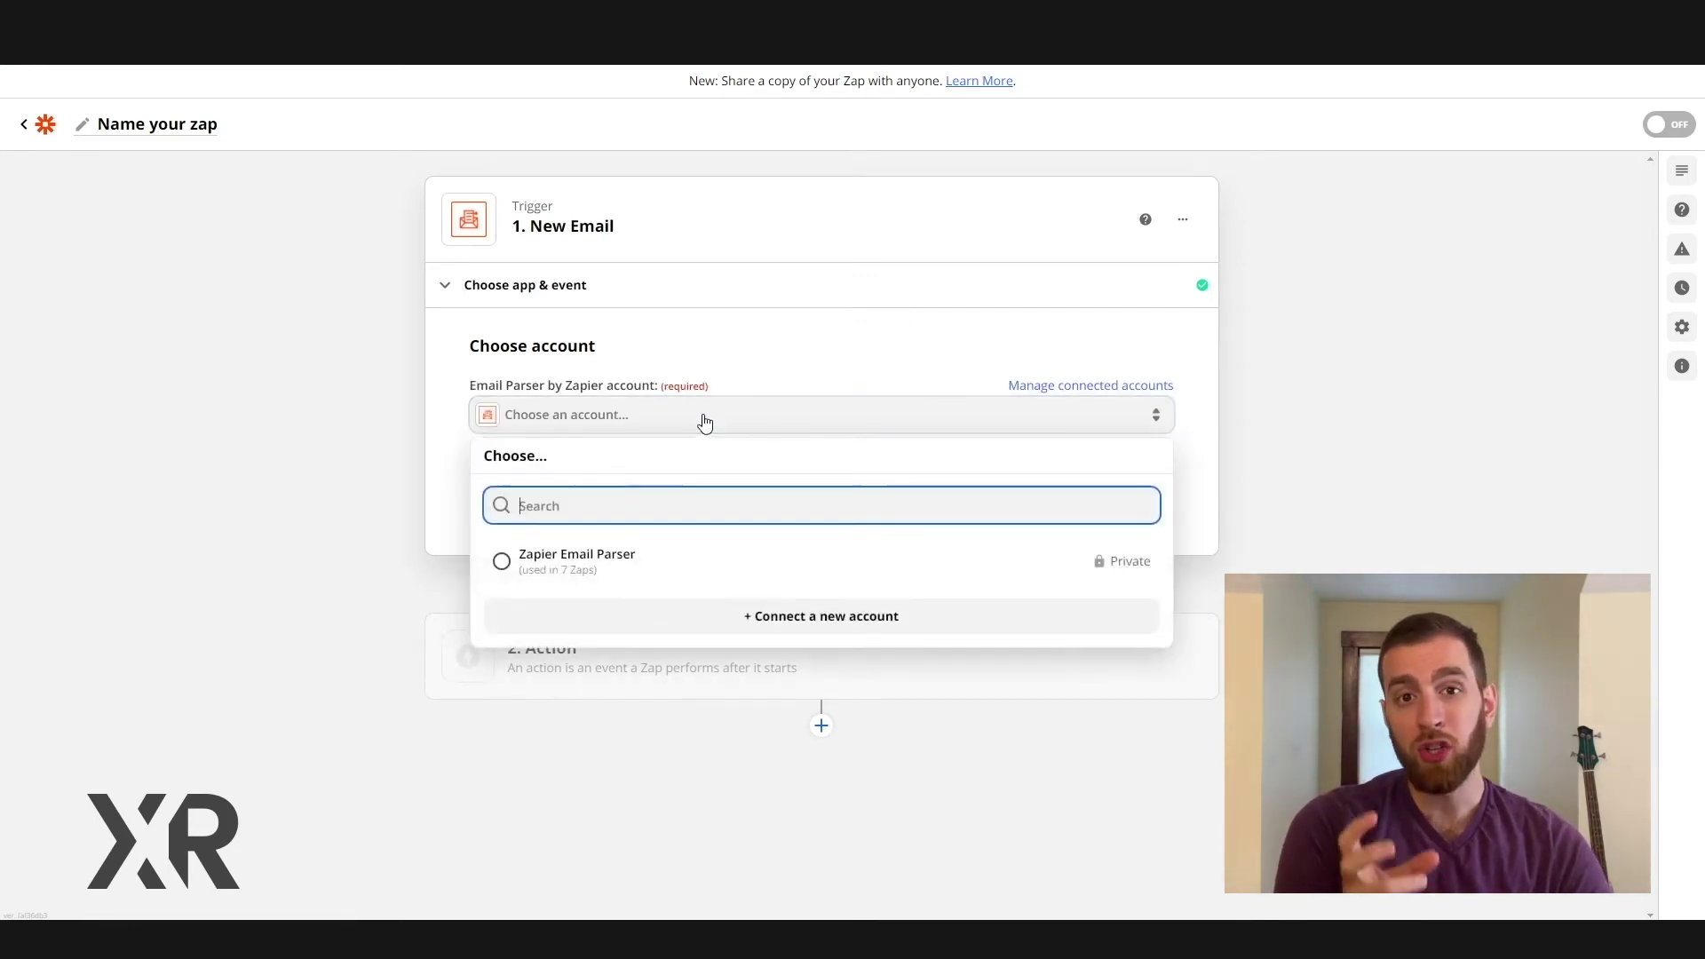
{"action": "left_click", "coordinate": [630, 576]}
{"action": "left_click", "coordinate": [698, 499]}
{"action": "left_click", "coordinate": [761, 620]}
{"action": "left_click", "coordinate": [677, 457]}
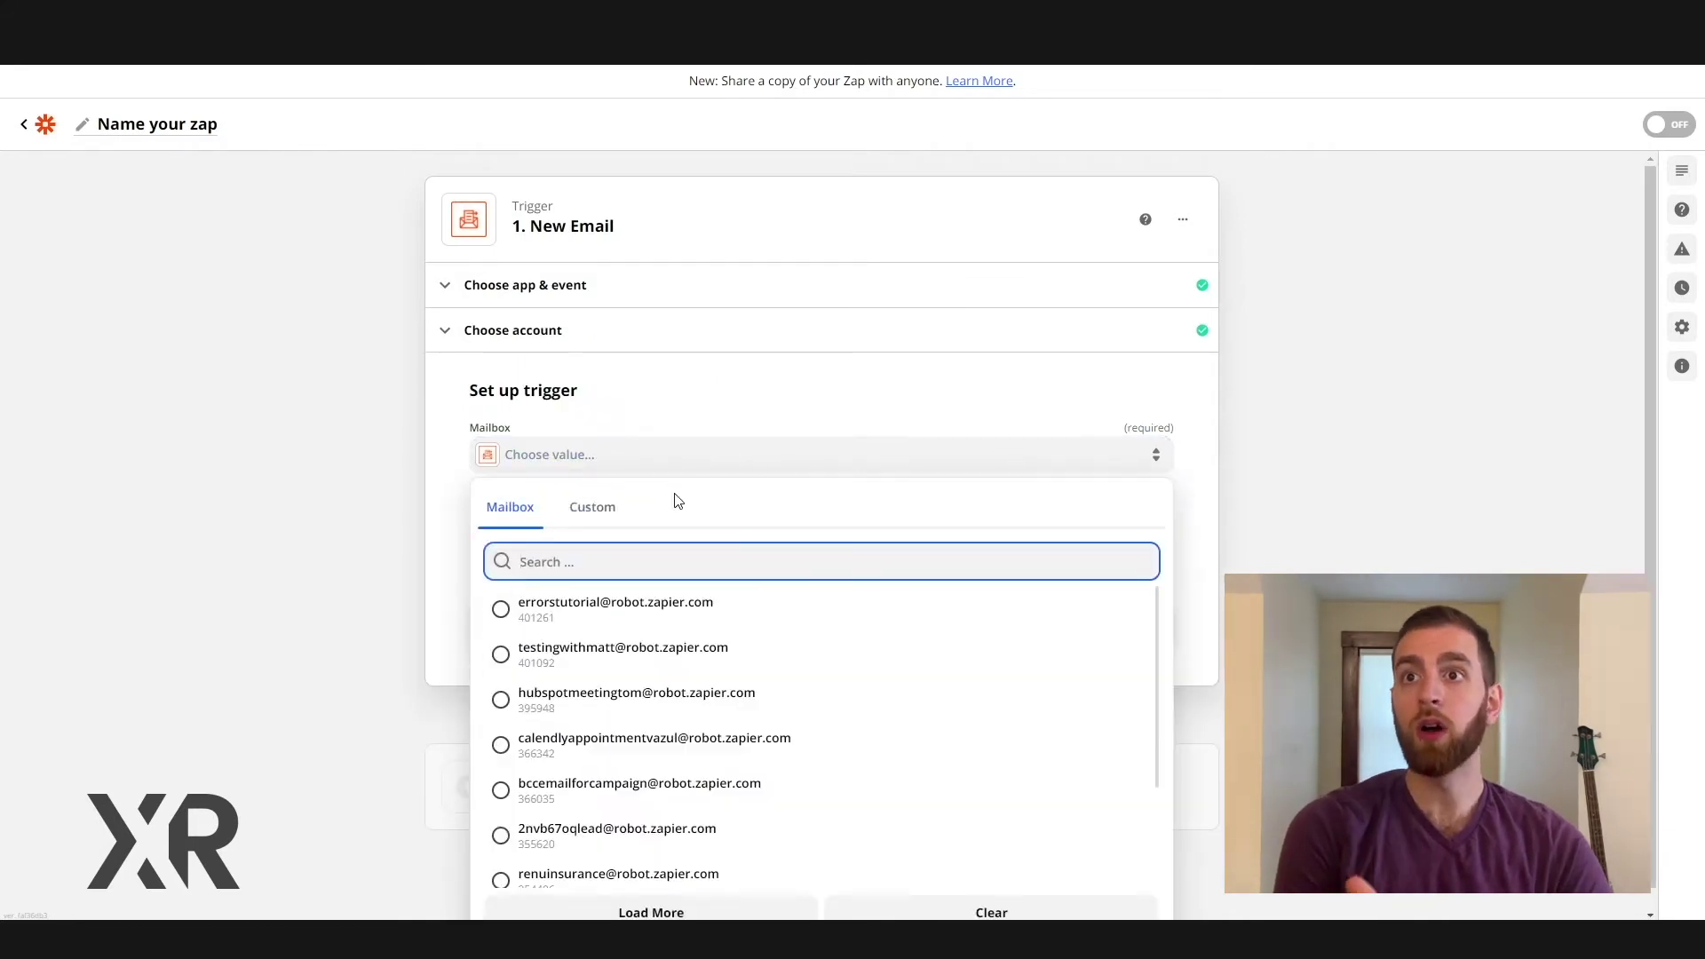
{"action": "left_click", "coordinate": [668, 605]}
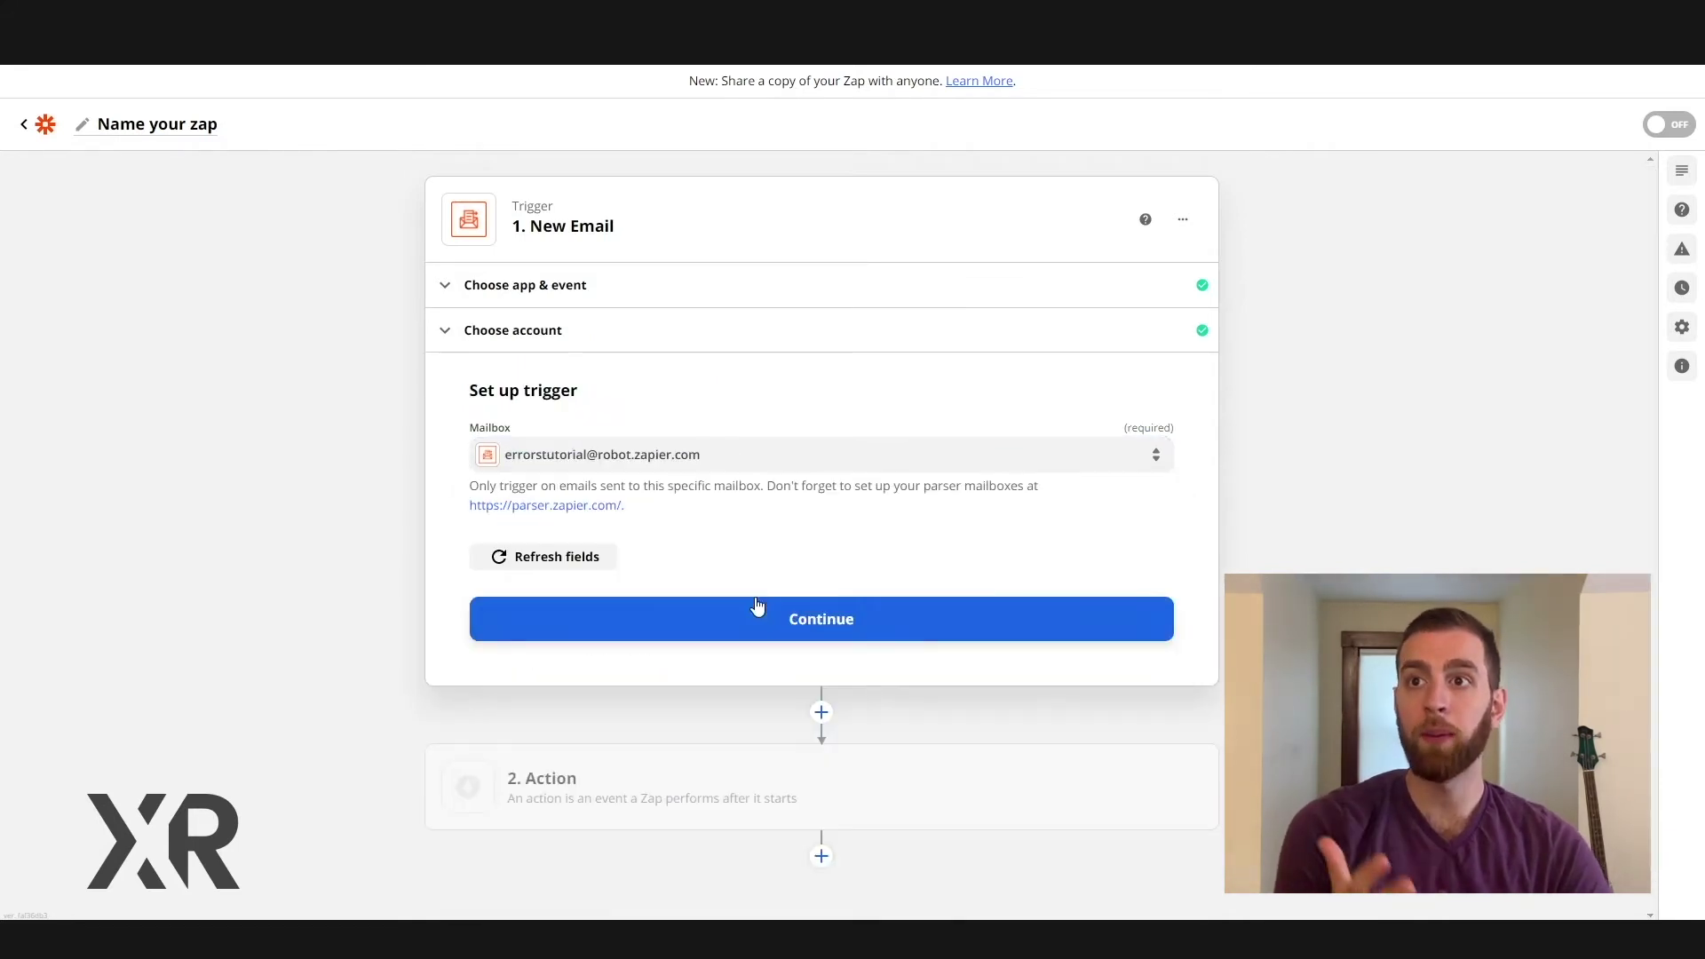
{"action": "left_click", "coordinate": [1013, 611]}
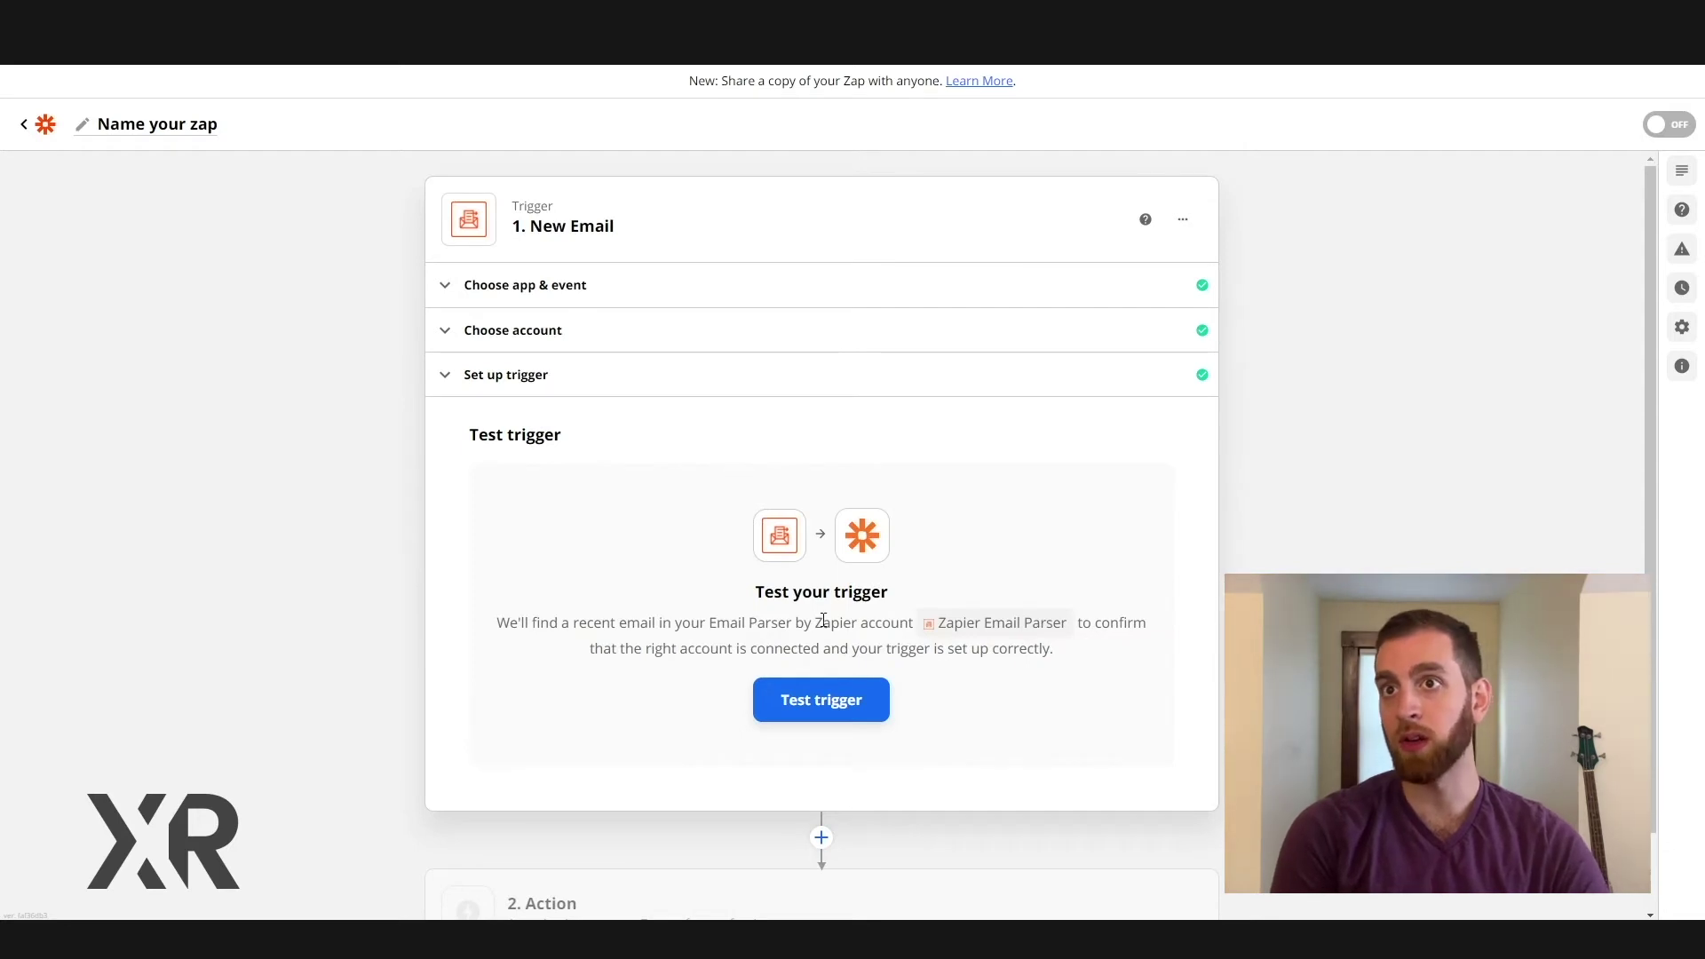
- Test the New Email trigger to load a sample email and continue to the action step
{"action": "left_click", "coordinate": [828, 694]}
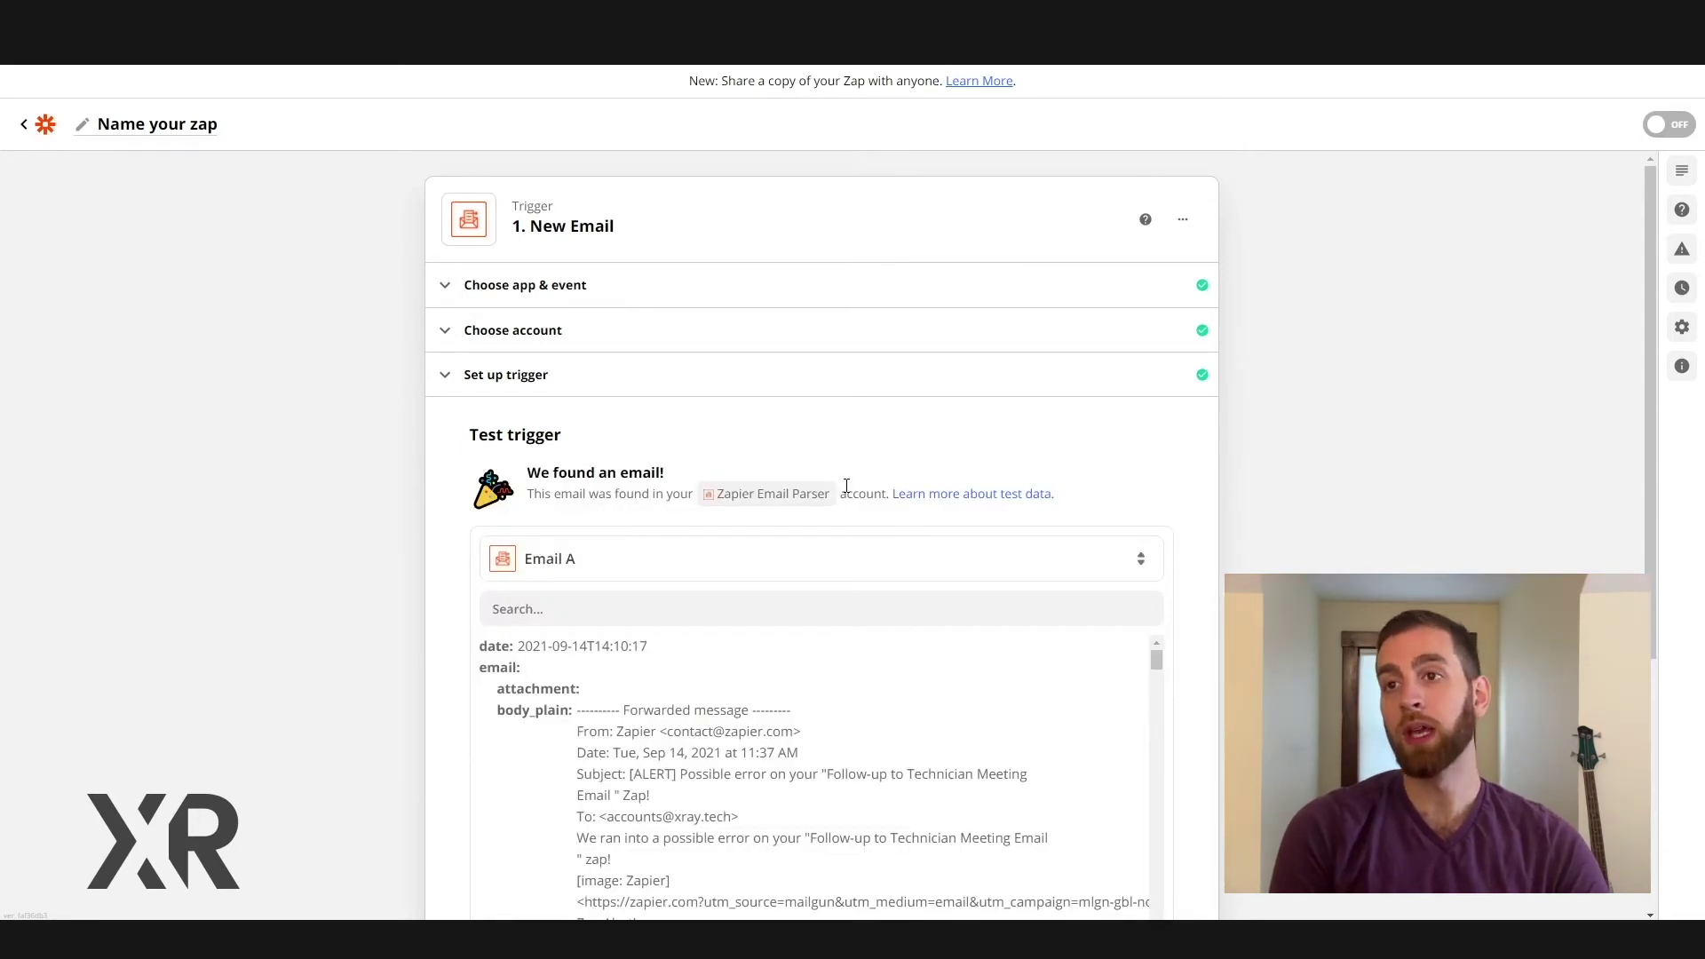
{"action": "scroll", "coordinate": [883, 622], "scroll_direction": "down", "scroll_amount": 5}
{"action": "left_click", "coordinate": [882, 674]}
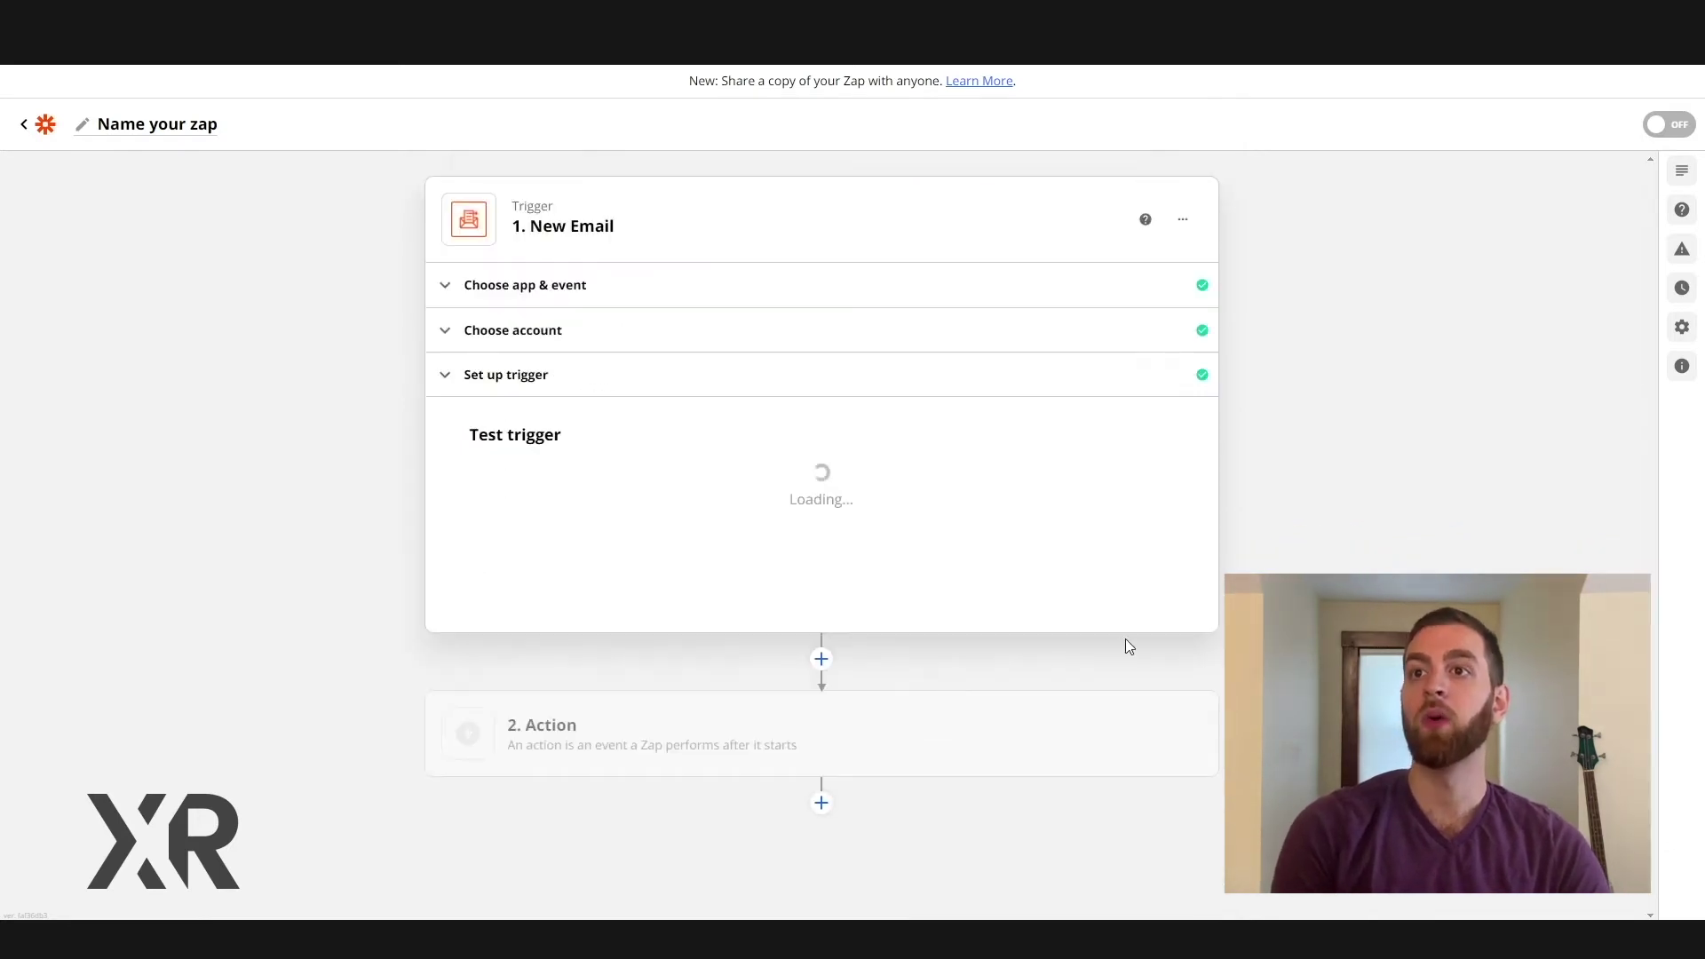
- Set the Zap's action to Slack with the Send Channel Message event
{"action": "type", "text": "slack"}
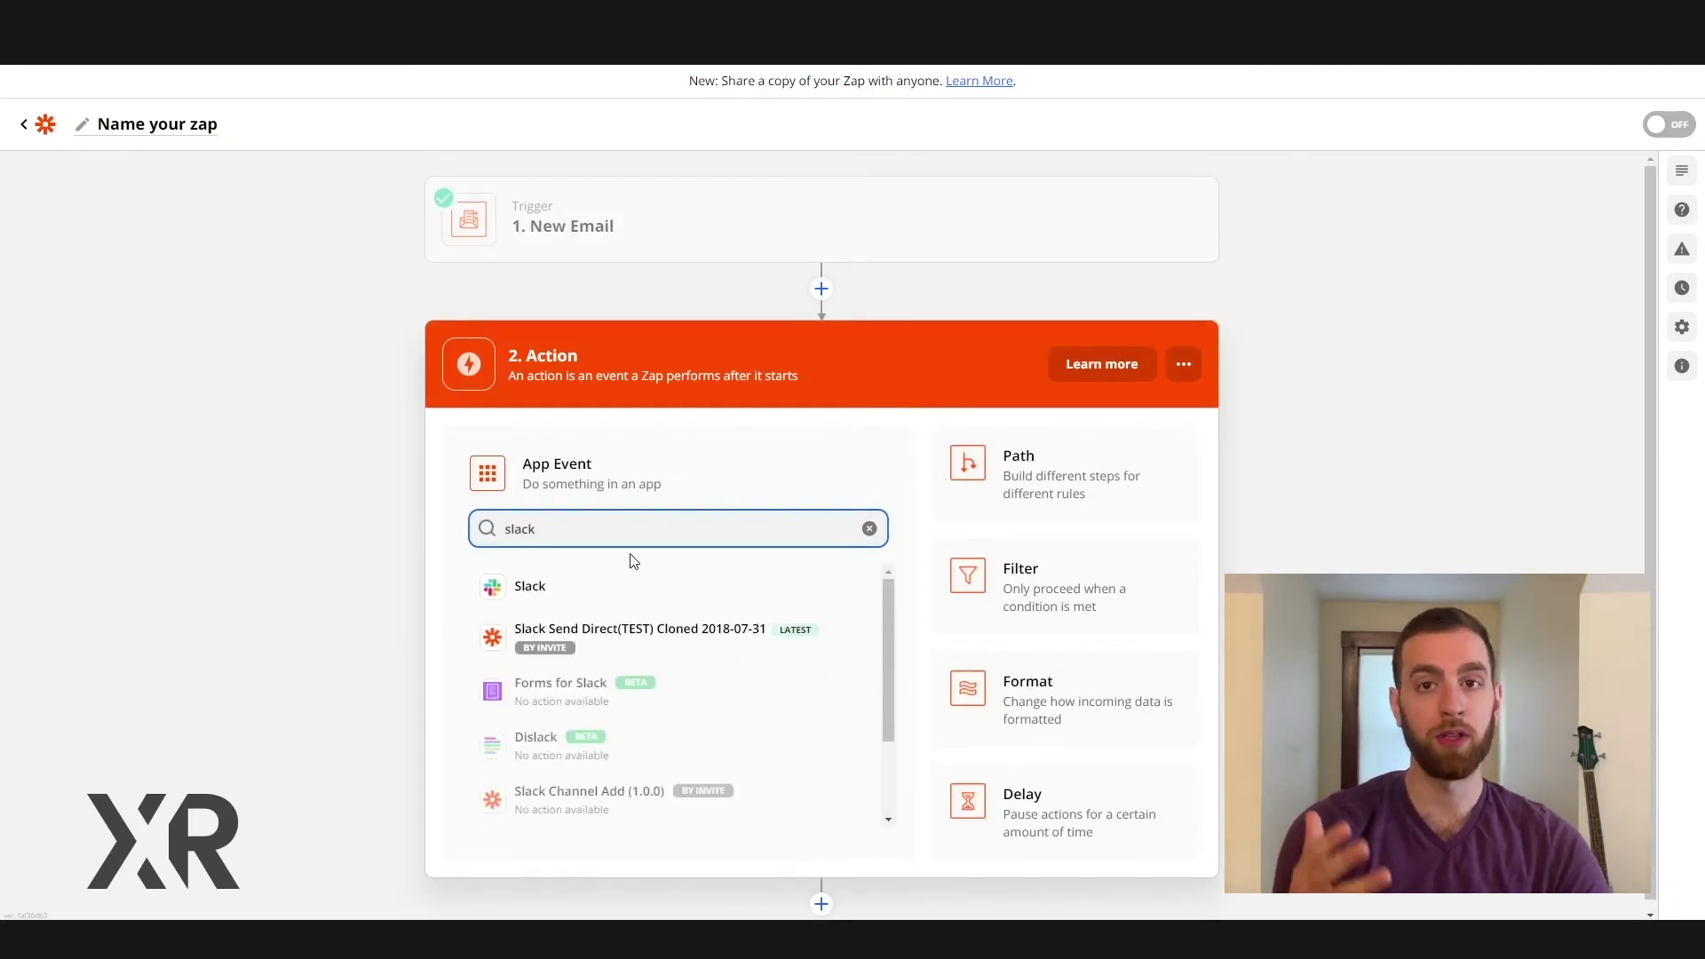
{"action": "left_click", "coordinate": [583, 586]}
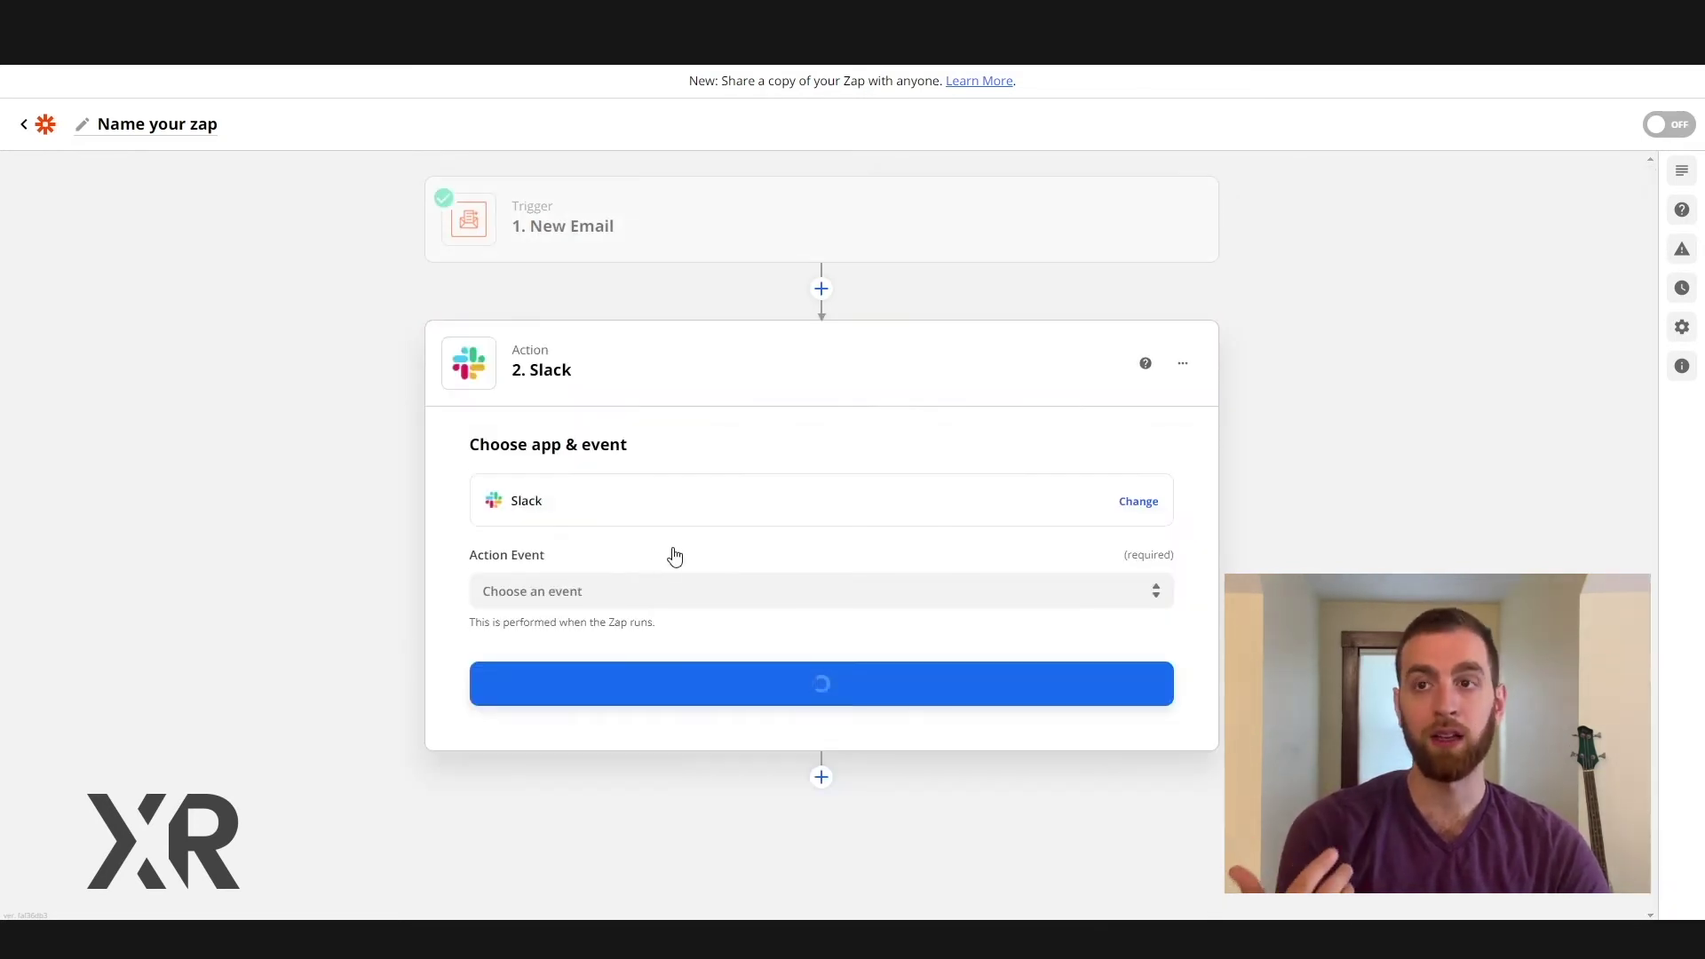
{"action": "left_click", "coordinate": [772, 592]}
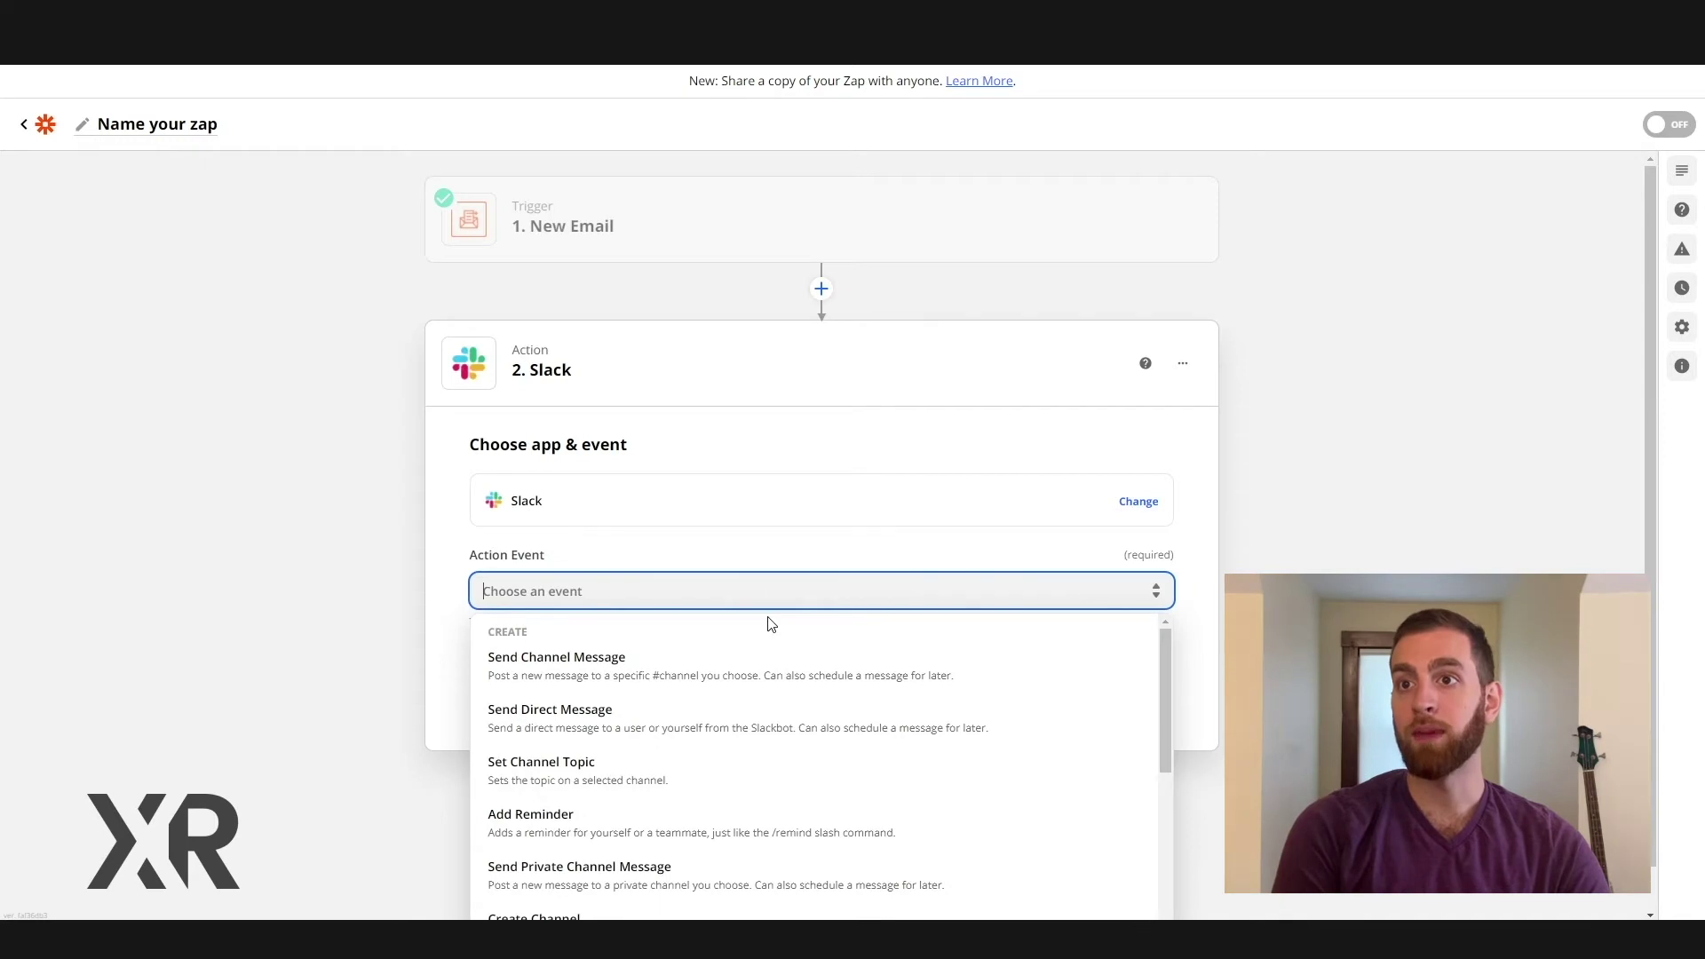
{"action": "left_click", "coordinate": [746, 668]}
{"action": "left_click", "coordinate": [893, 681]}
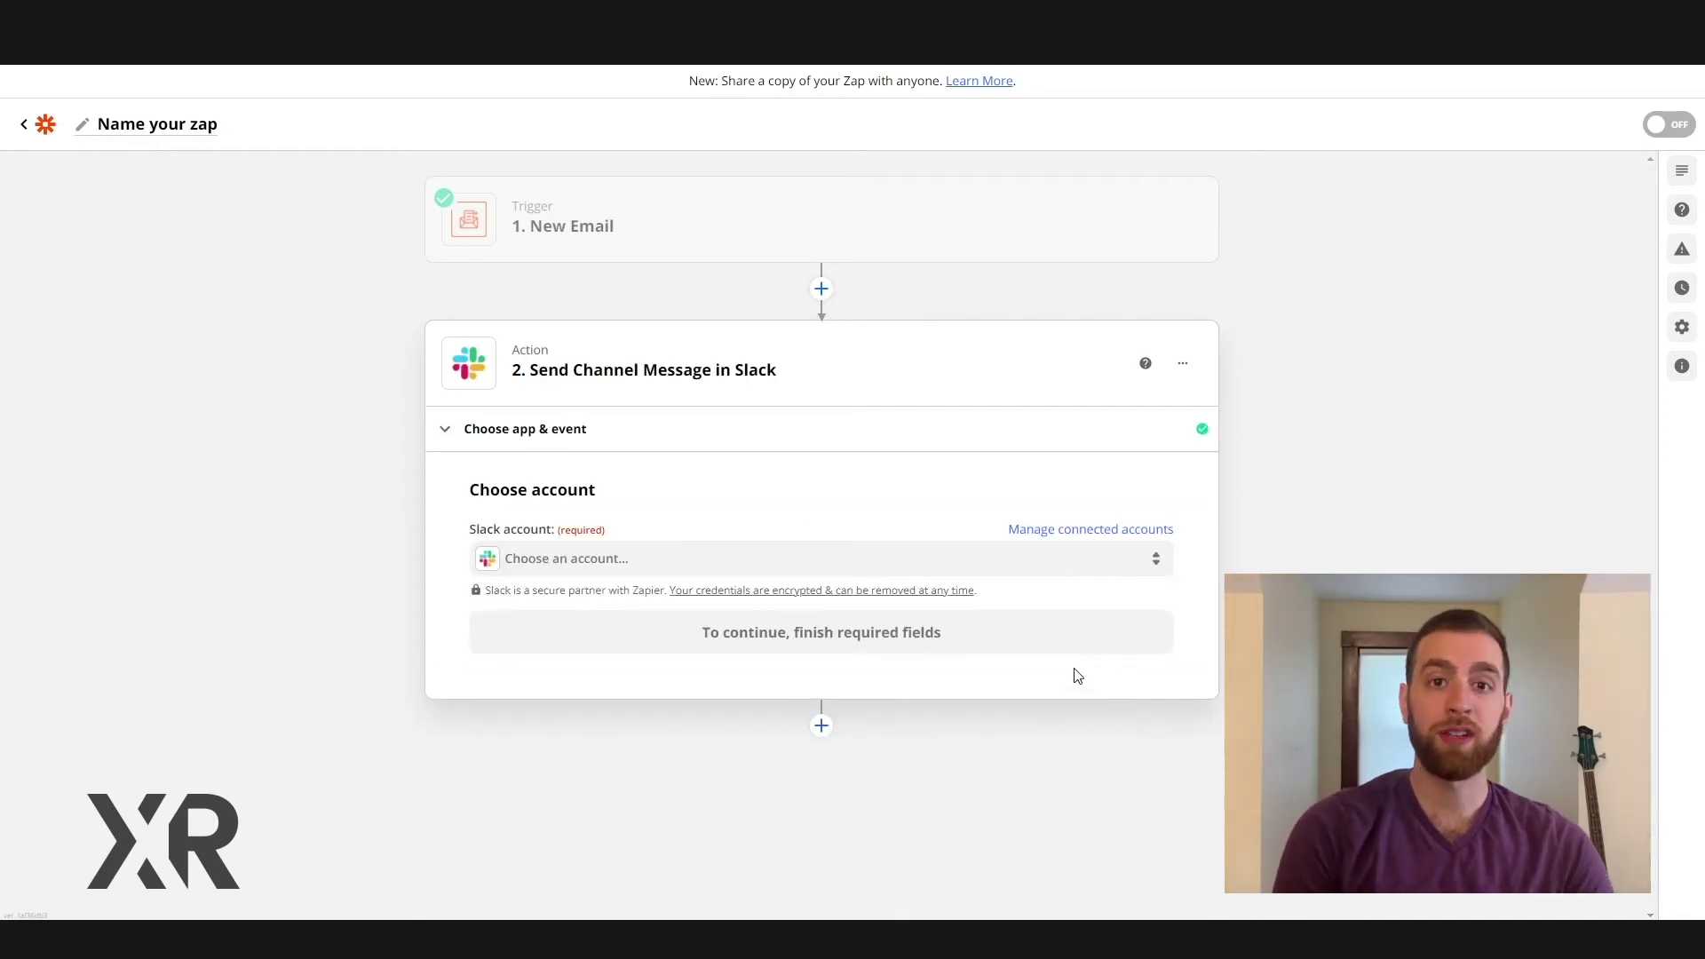
- Select the last XRay Slack account in the account list for the action and continue to its setup
{"action": "left_click", "coordinate": [1051, 558]}
{"action": "scroll", "coordinate": [976, 631], "scroll_direction": "down", "scroll_amount": 1}
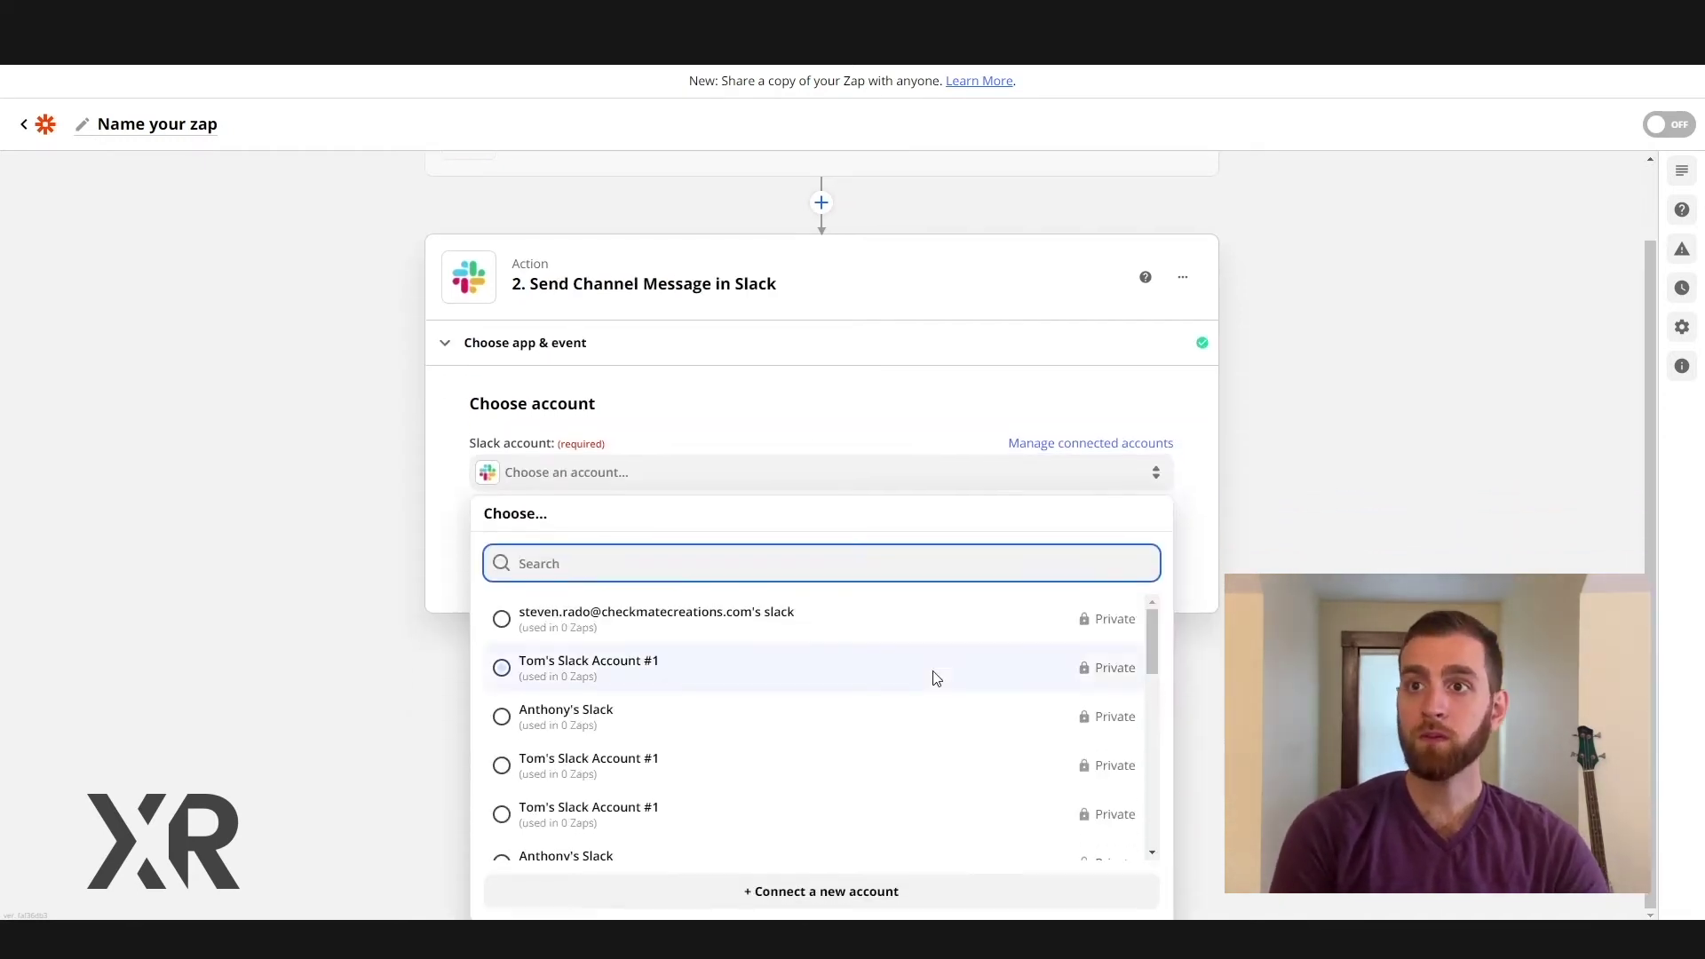
{"action": "scroll", "coordinate": [924, 684], "scroll_direction": "down", "scroll_amount": 10}
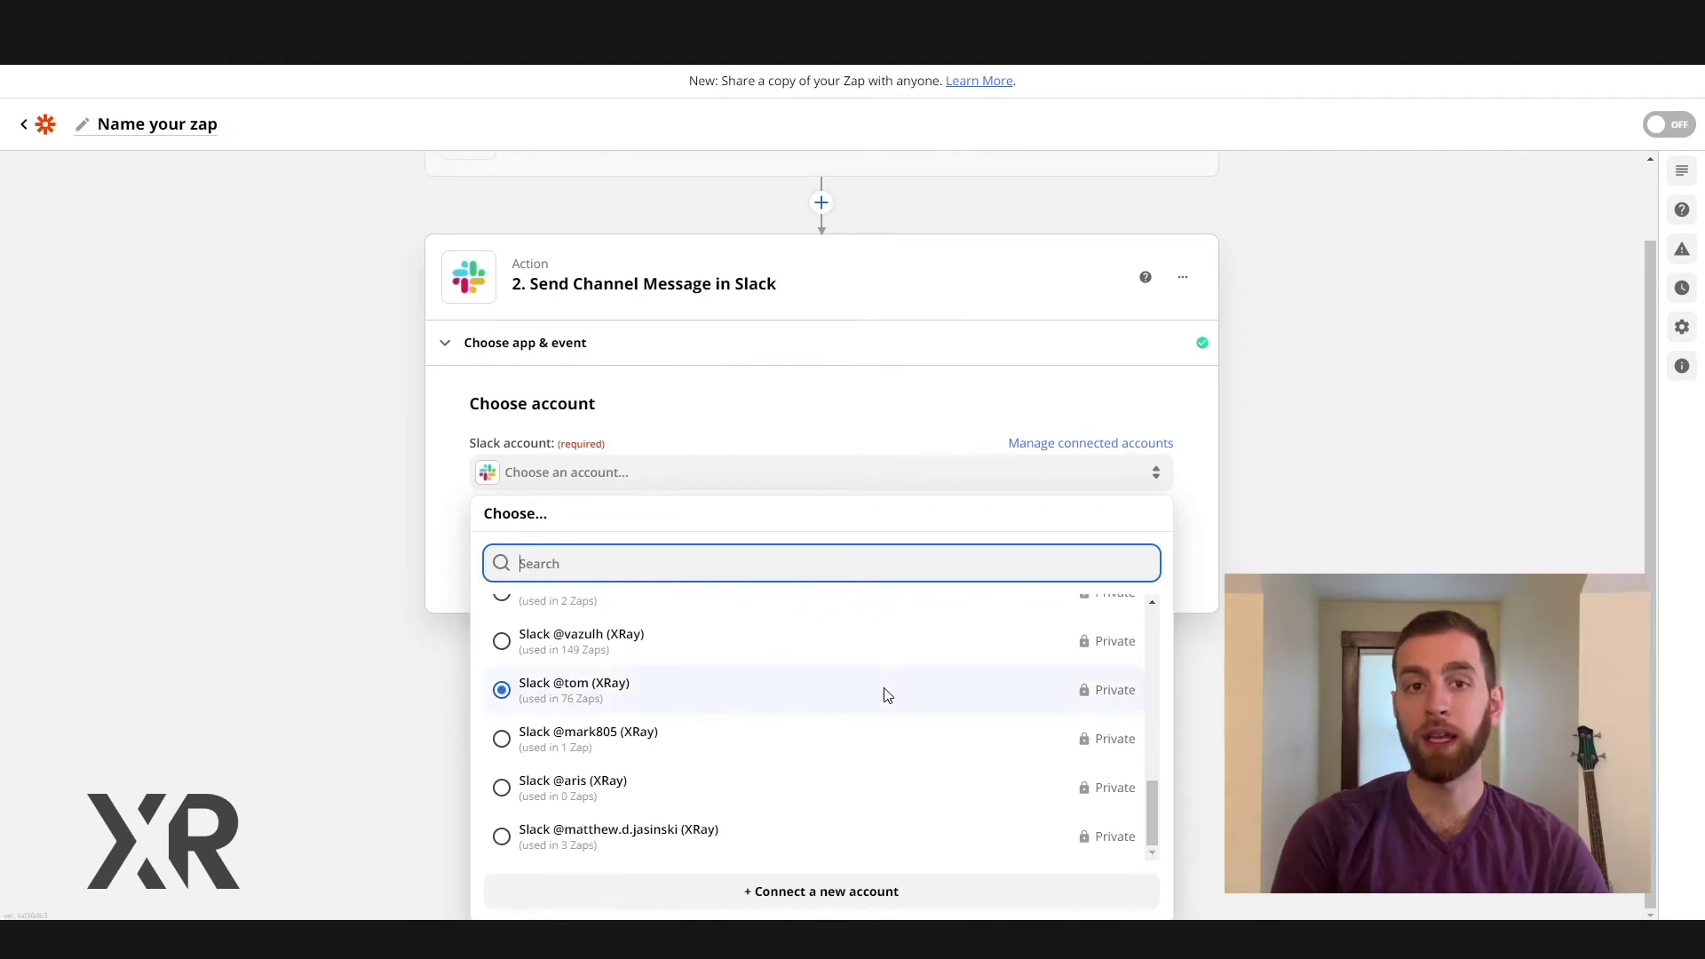
{"action": "left_click", "coordinate": [698, 848]}
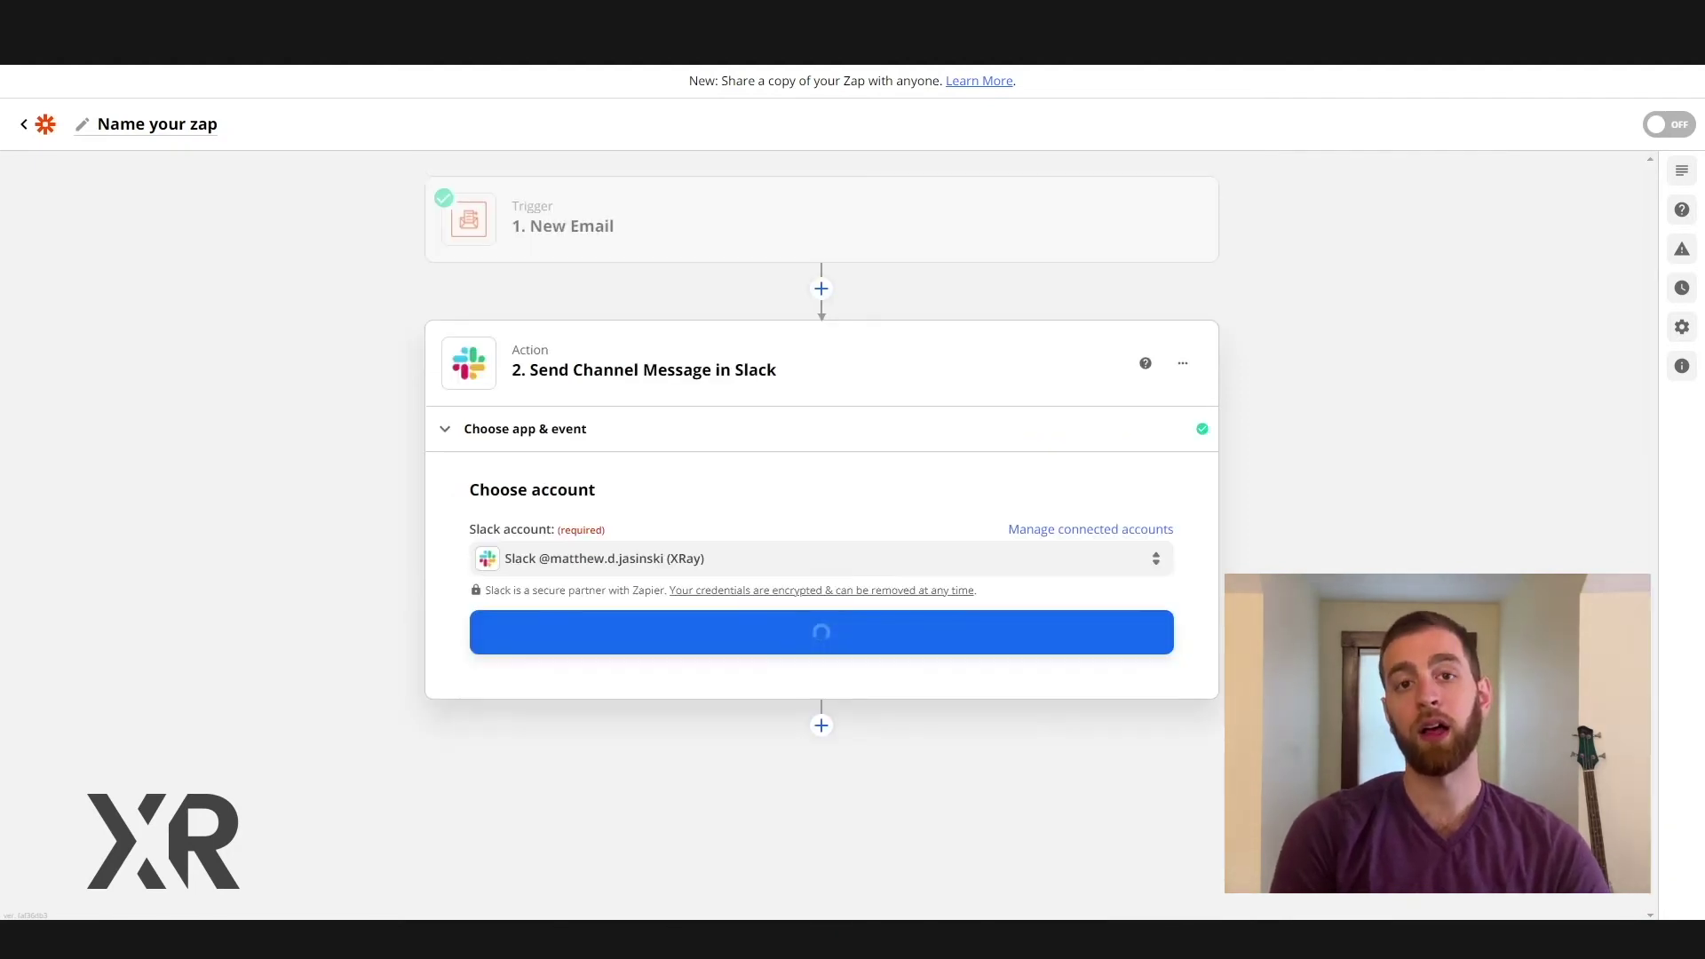
{"action": "left_click", "coordinate": [879, 647]}
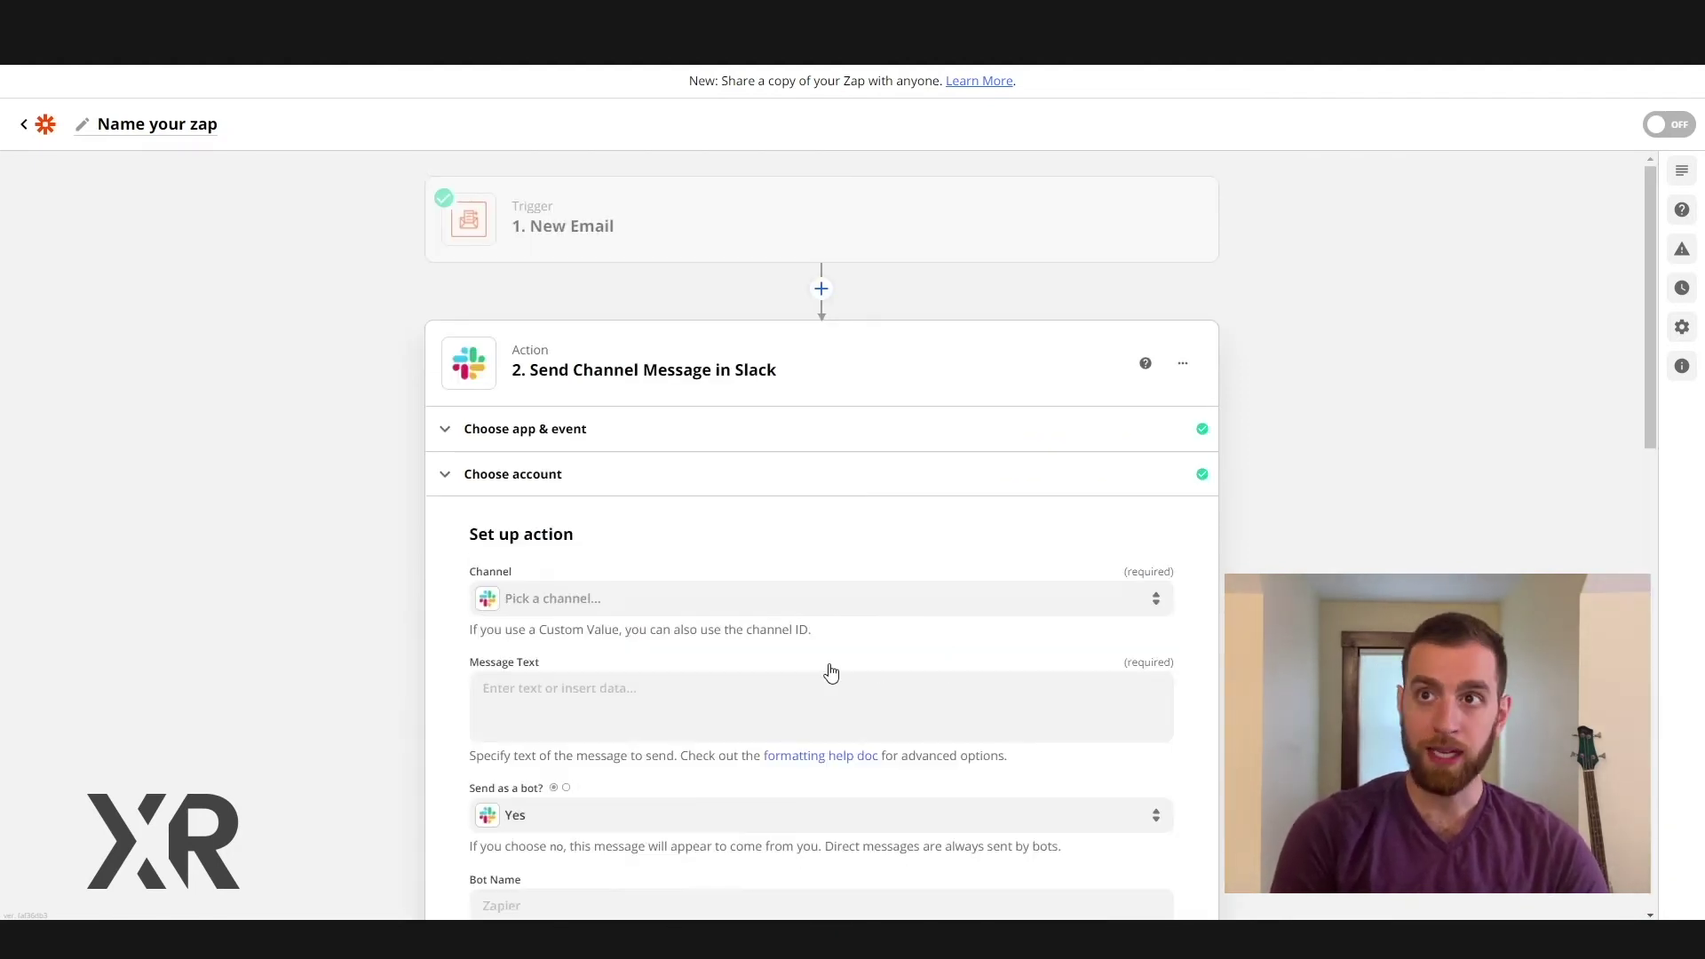
- Set the Slack message's channel to tutorials
{"action": "left_click", "coordinate": [715, 597]}
{"action": "type", "text": "tuto"}
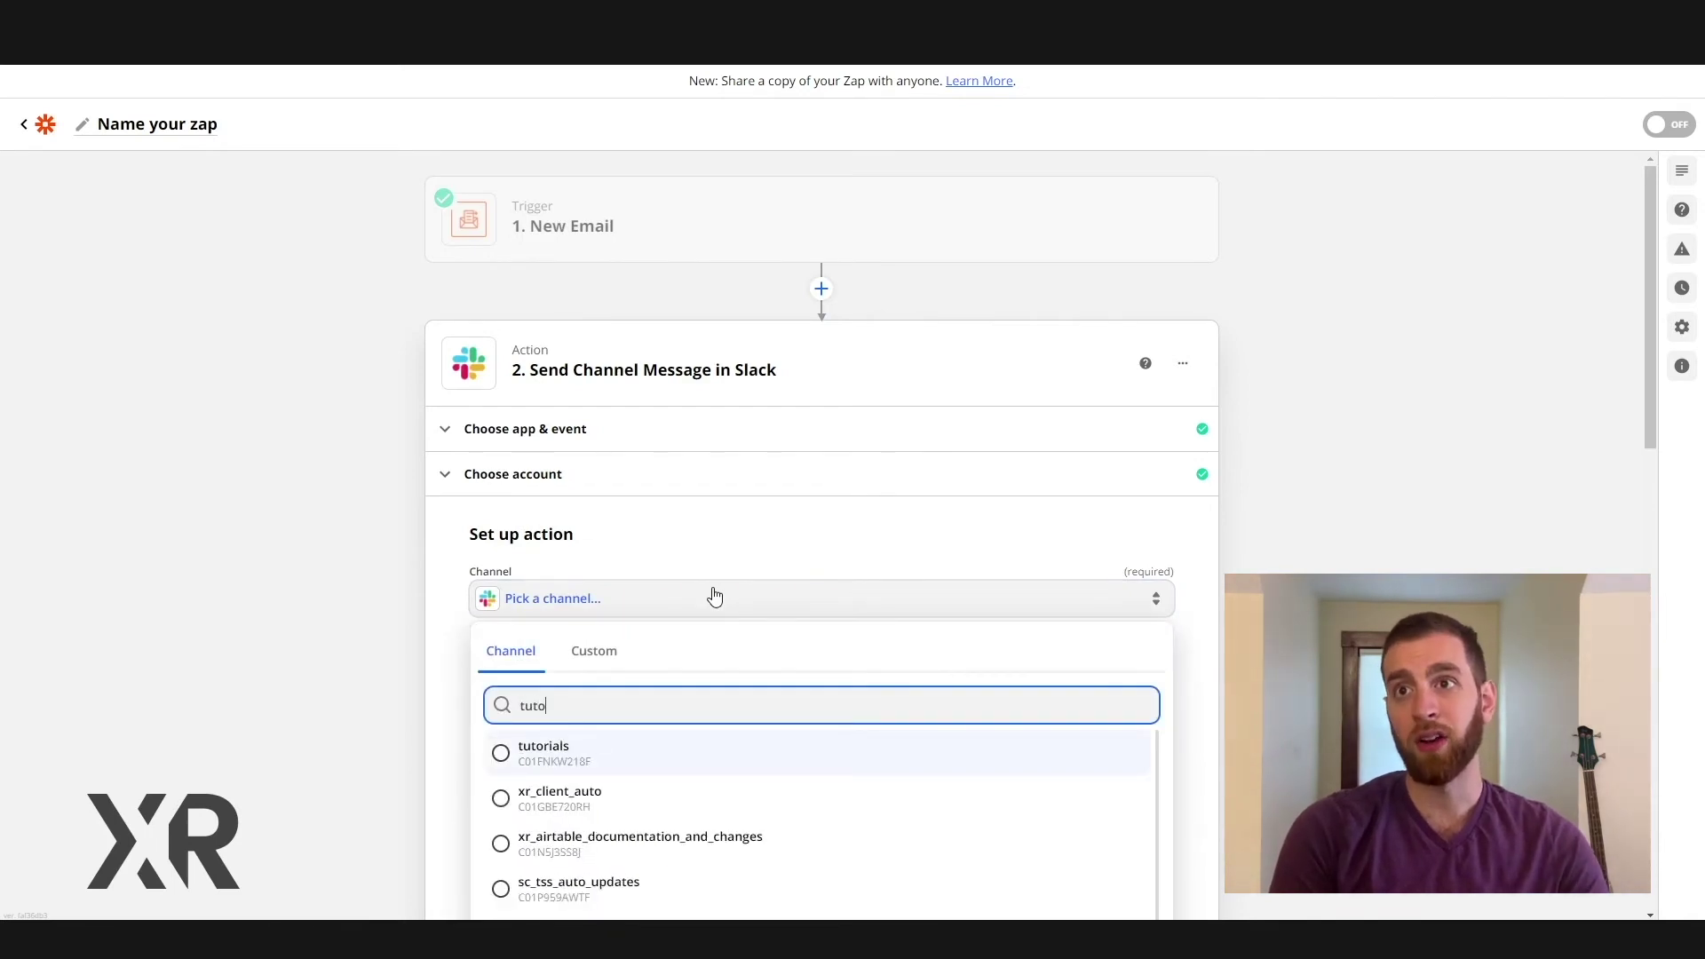
{"action": "left_click", "coordinate": [555, 755]}
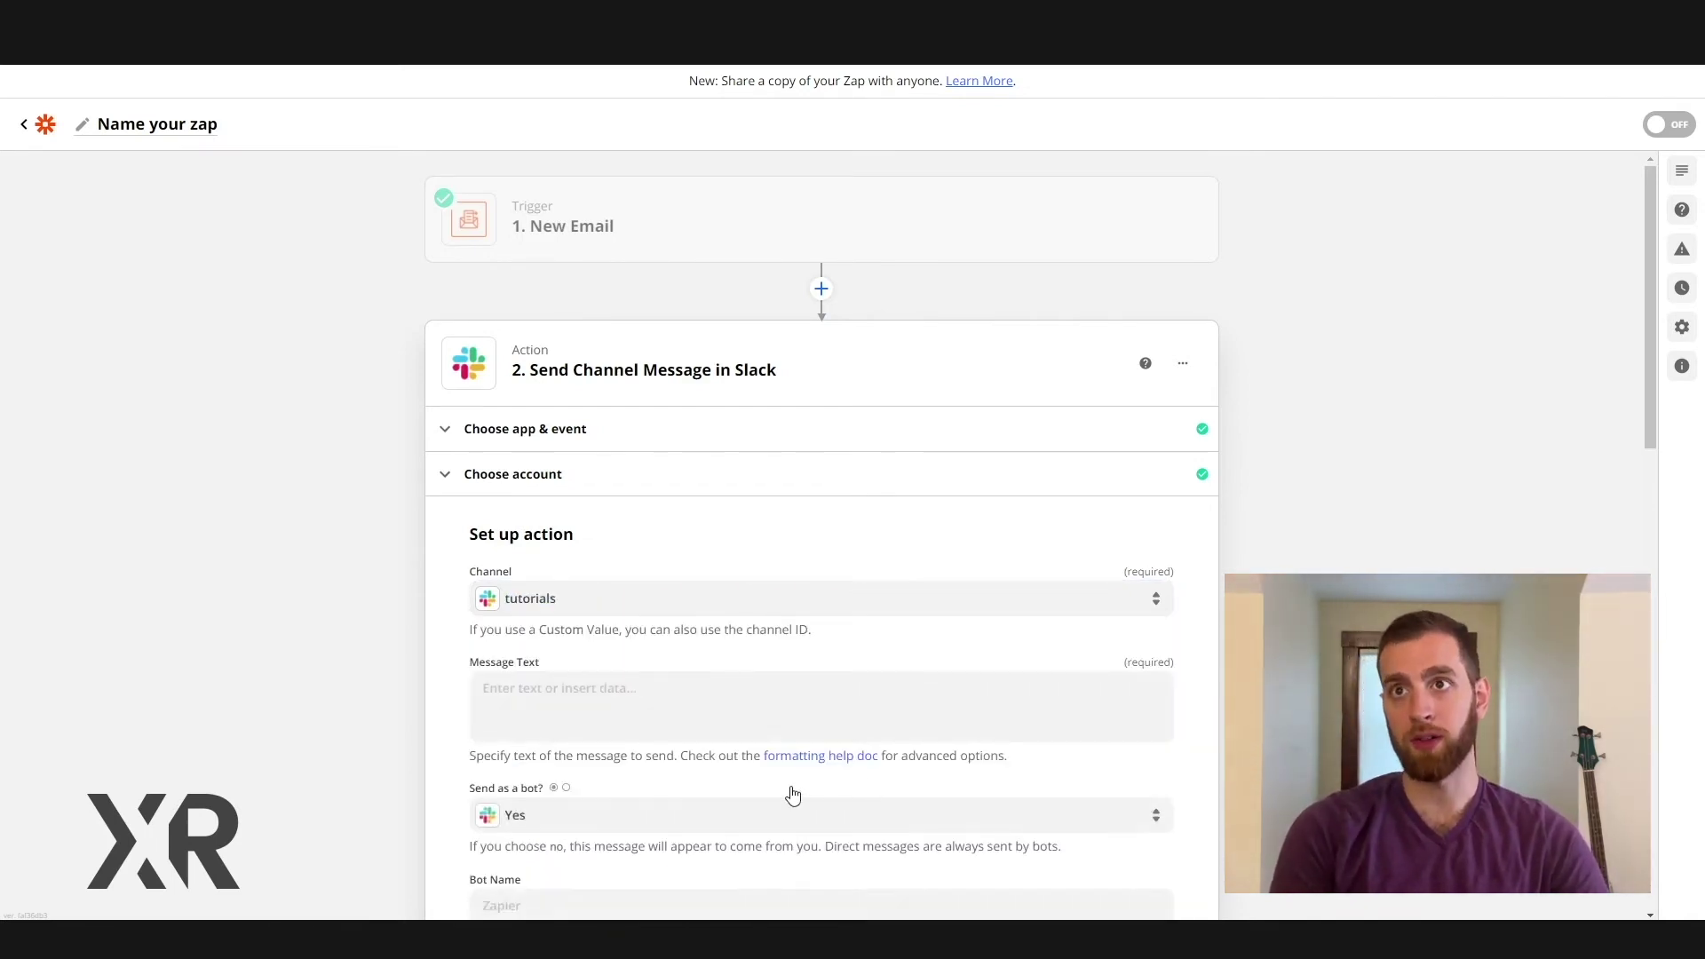
- Enter "There's a possible error in one of our Zaps." as the message text, with "Zap name:" on a new line
{"action": "scroll", "coordinate": [793, 794], "scroll_direction": "down", "scroll_amount": 3}
{"action": "left_click", "coordinate": [928, 448]}
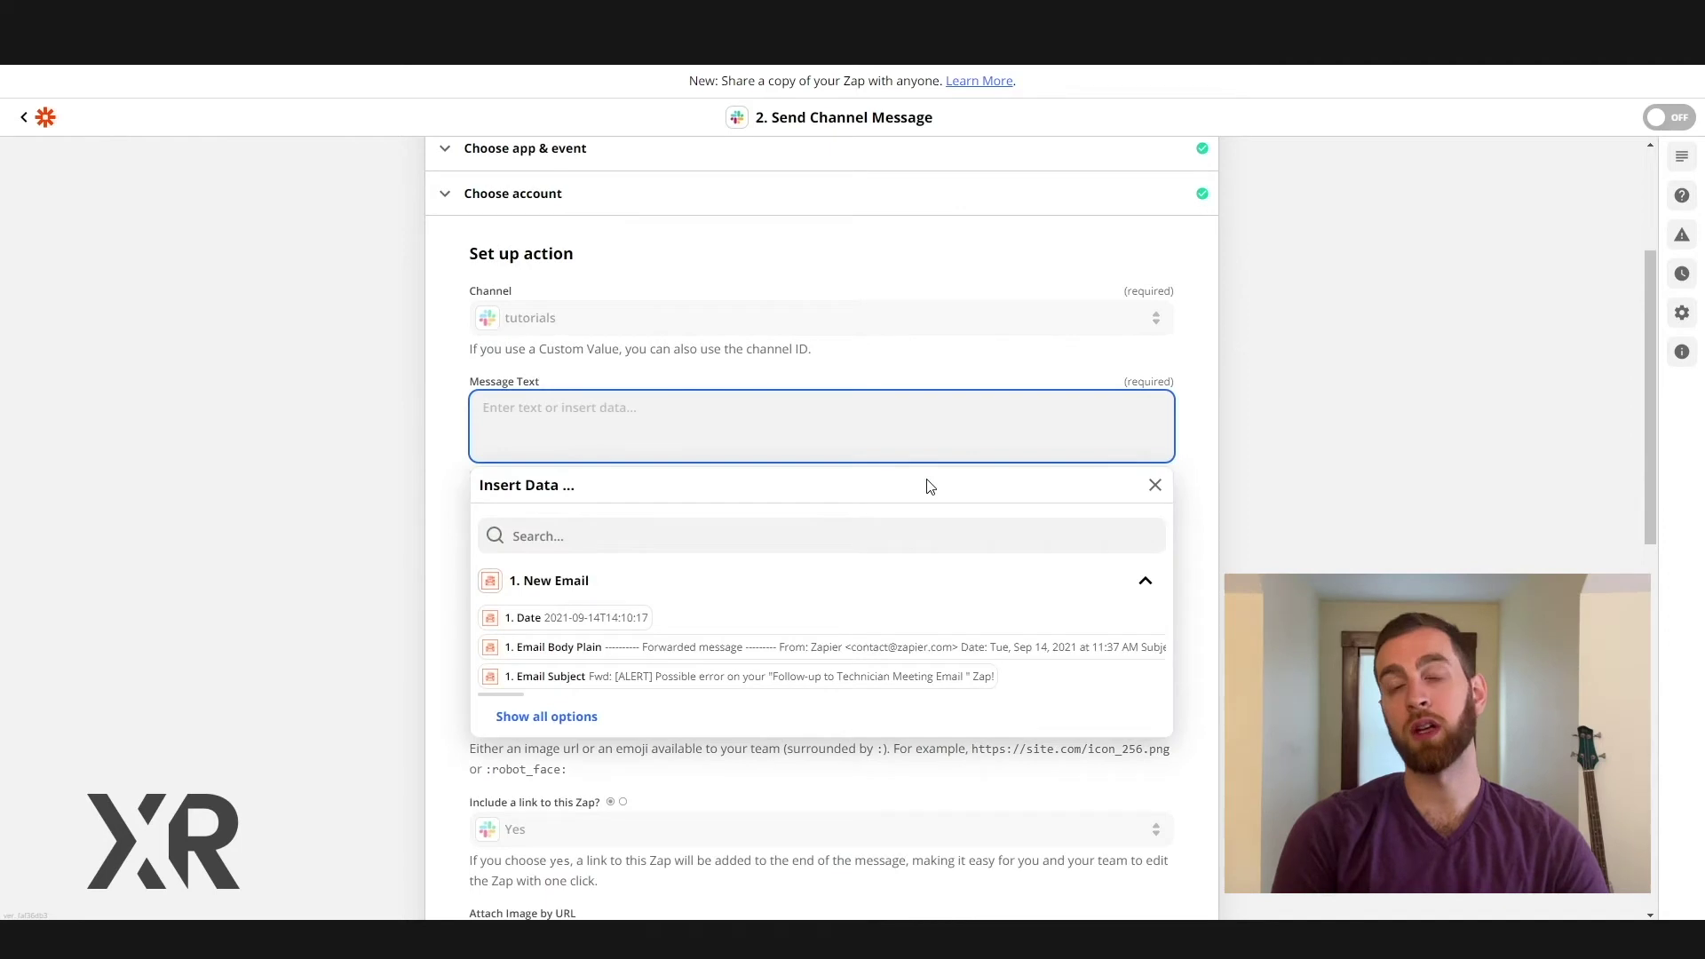
{"action": "type", "text": "There's a possible error i"}
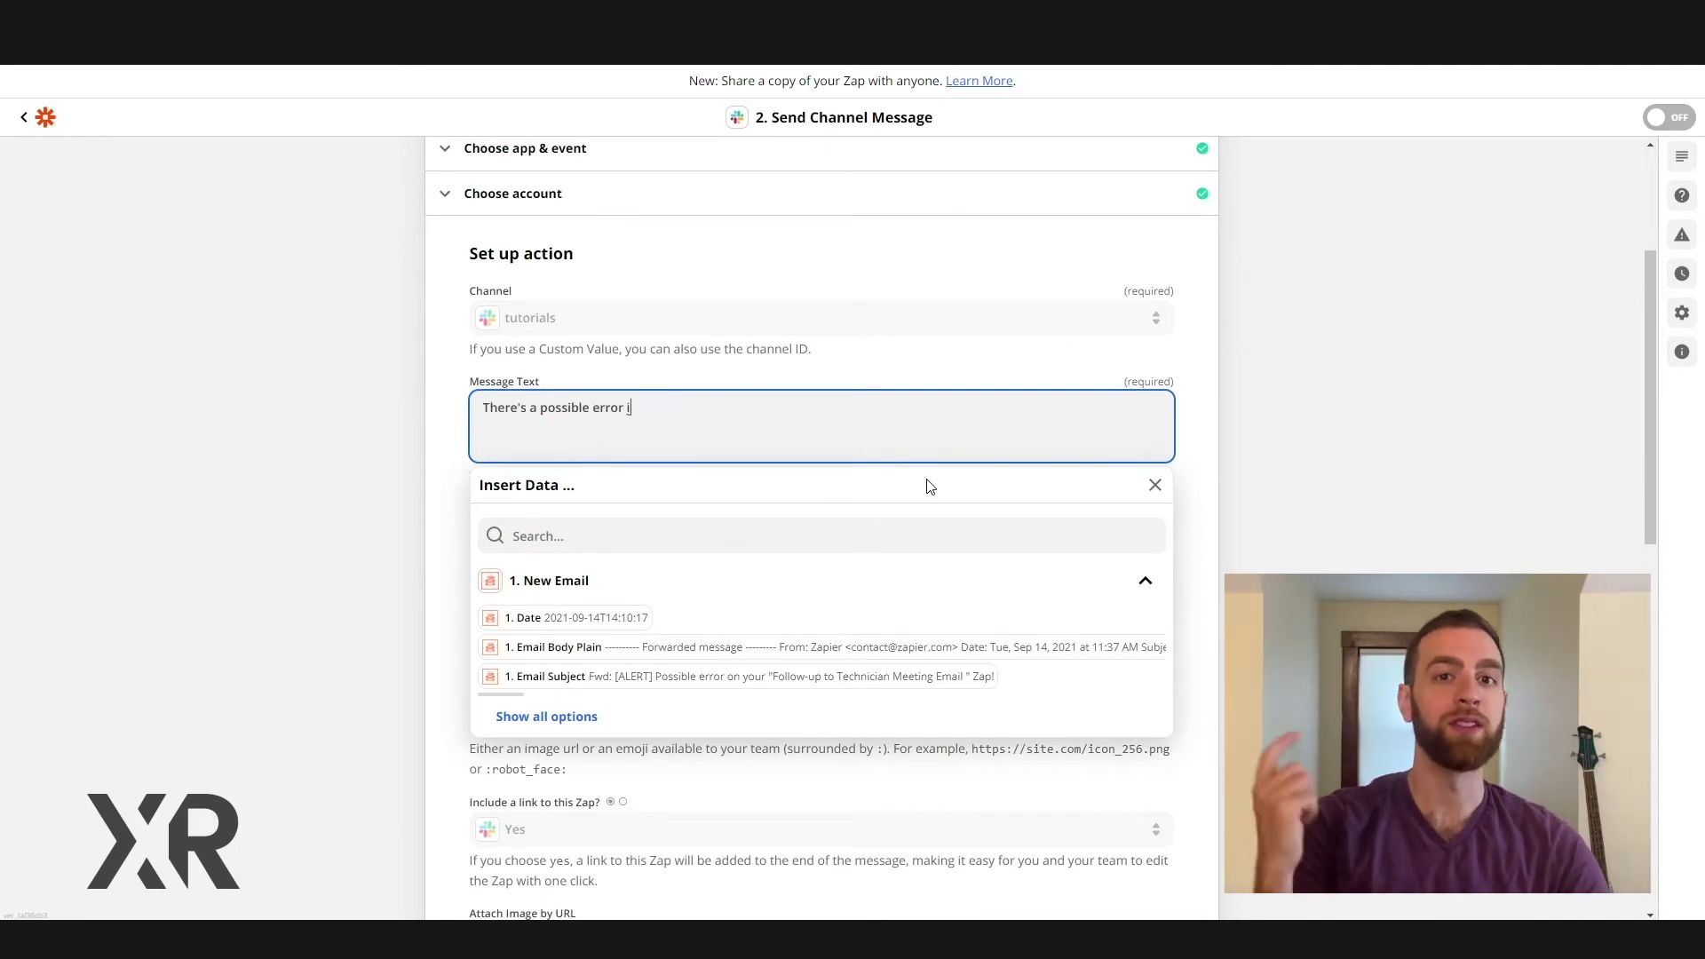
{"action": "type", "text": "n one of our Zaps"}
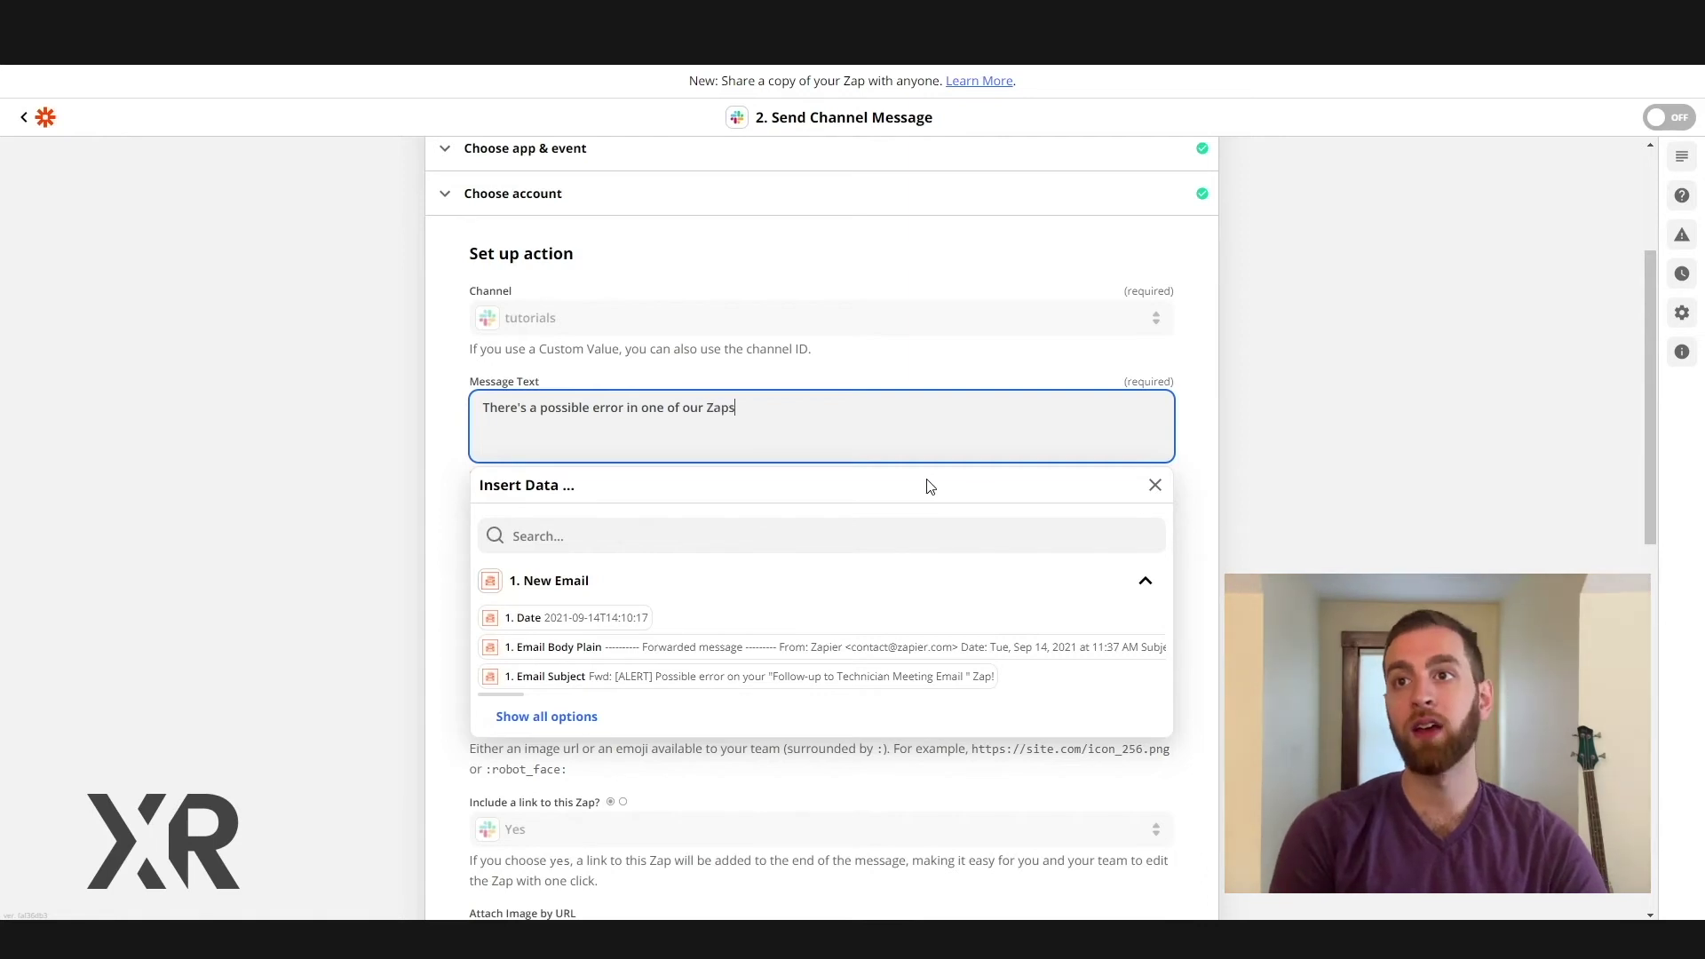
{"action": "type", "text": ".  Z"}
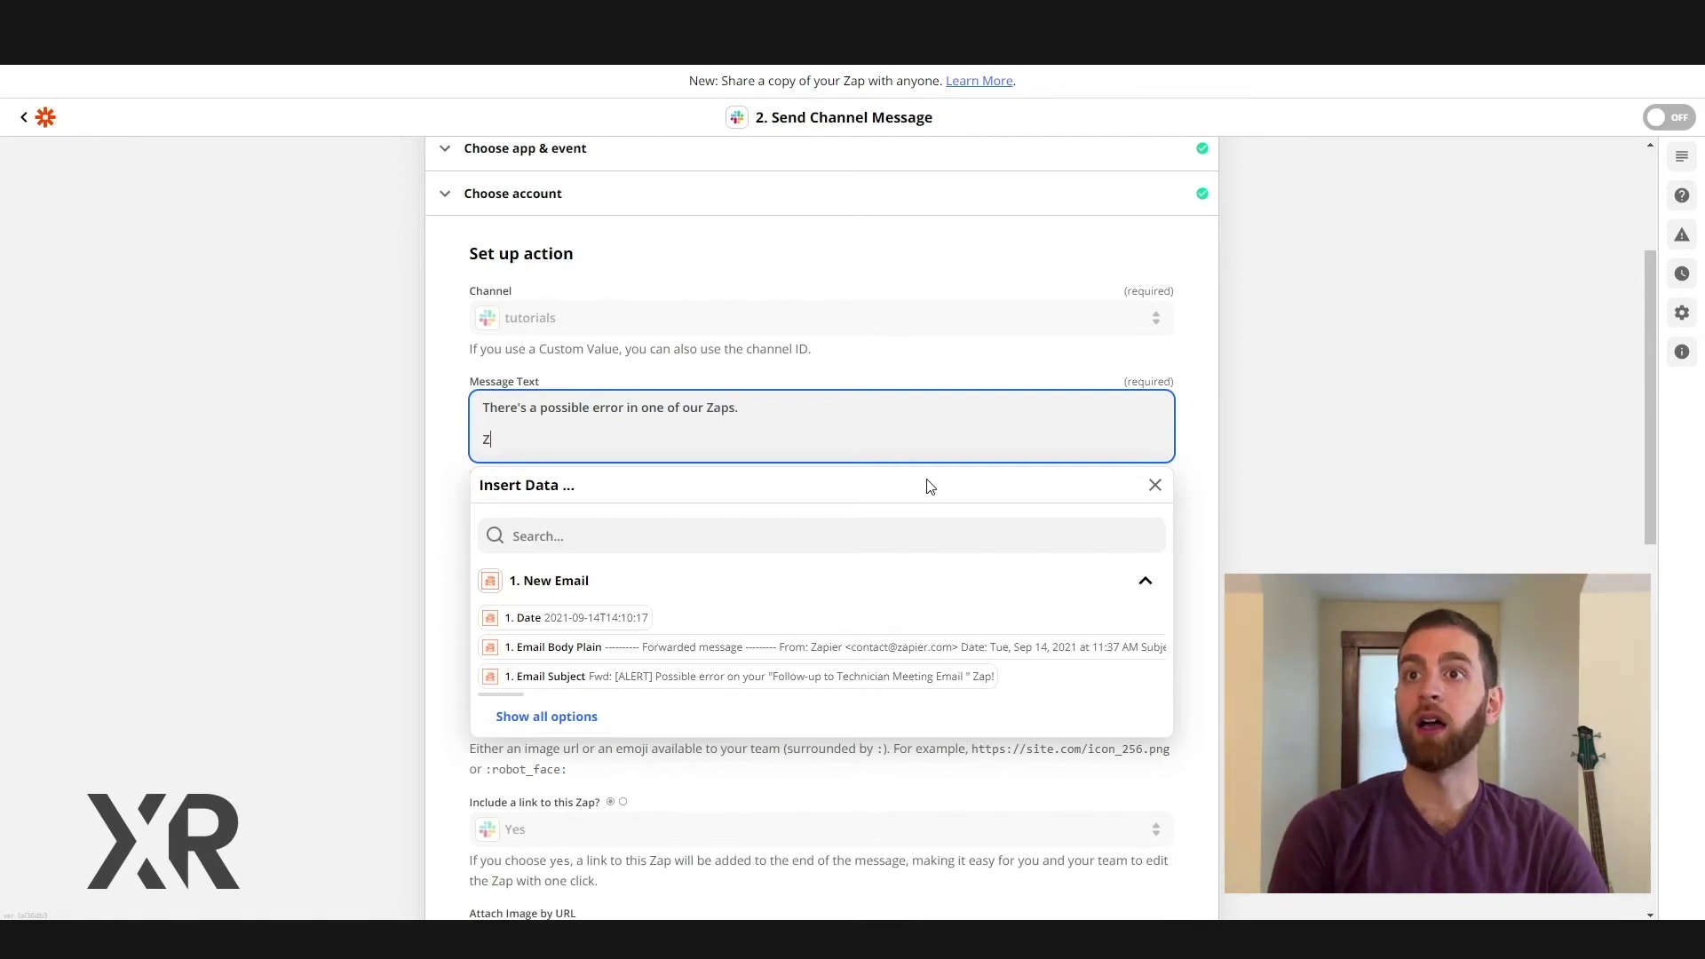
{"action": "type", "text": "ap nam"}
- Find the parser's output fields and insert Parse Output Zaptitle after "Zap name:" in the message text
{"action": "scroll", "coordinate": [755, 635], "scroll_direction": "down", "scroll_amount": 2}
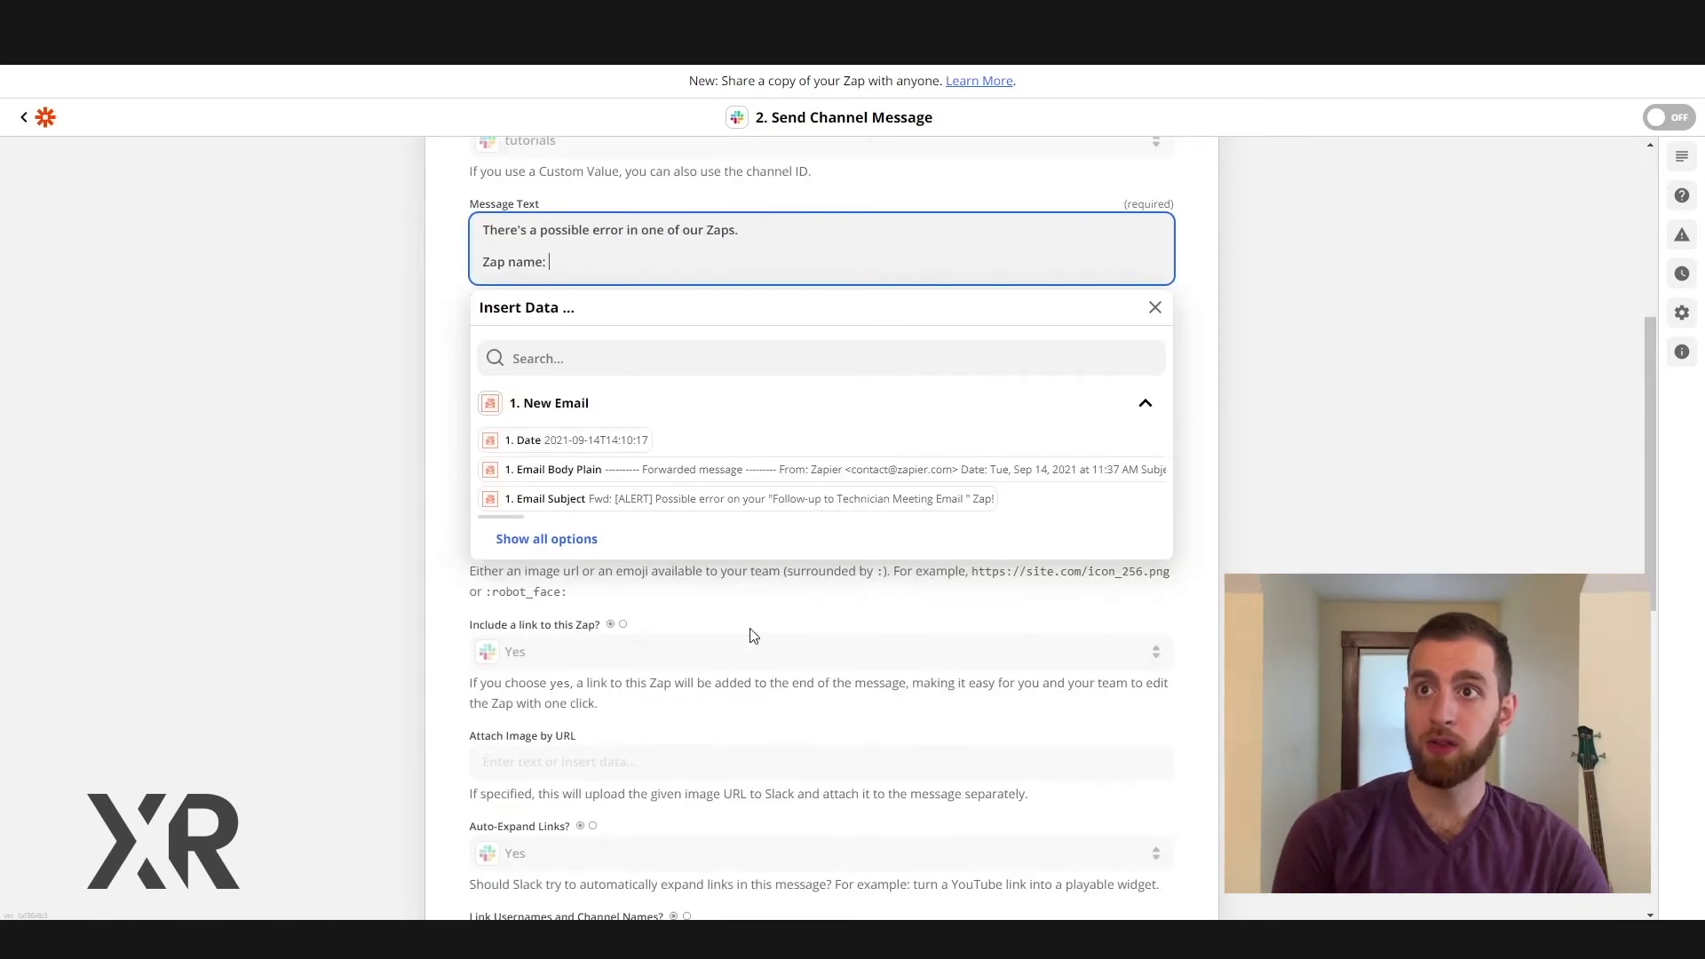
{"action": "left_click", "coordinate": [593, 544]}
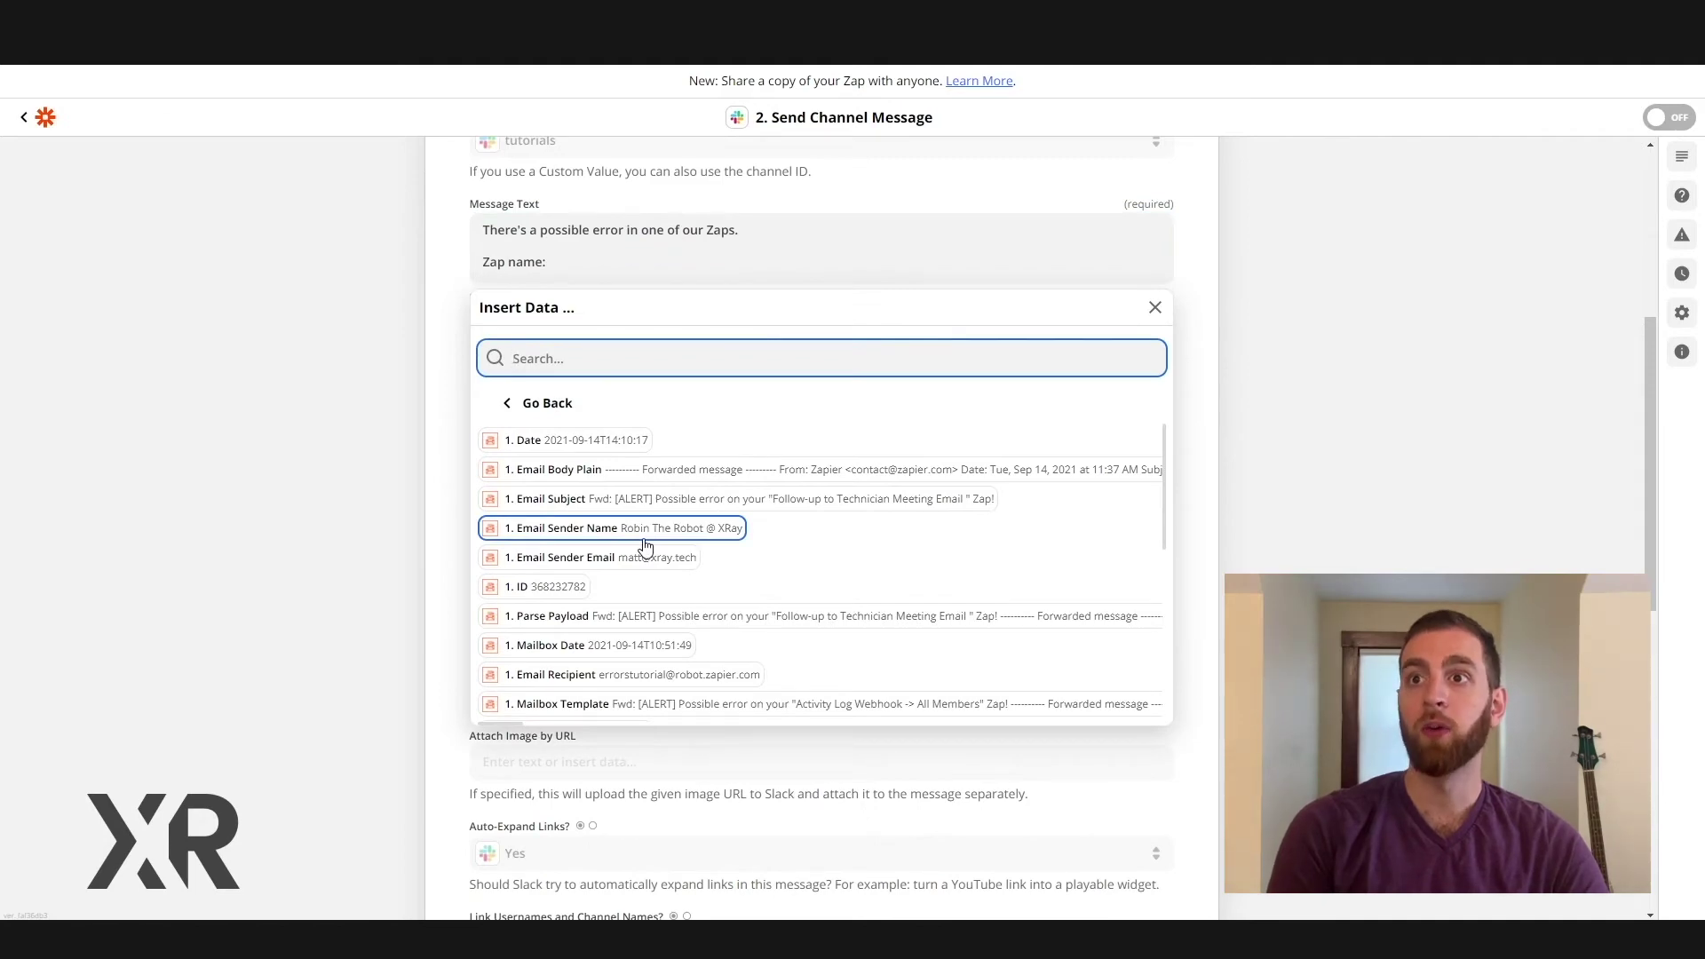
{"action": "type", "text": "output"}
{"action": "scroll", "coordinate": [701, 411], "scroll_direction": "down", "scroll_amount": 1}
{"action": "left_click", "coordinate": [702, 411]}
{"action": "scroll", "coordinate": [1030, 337], "scroll_direction": "up", "scroll_amount": 3}
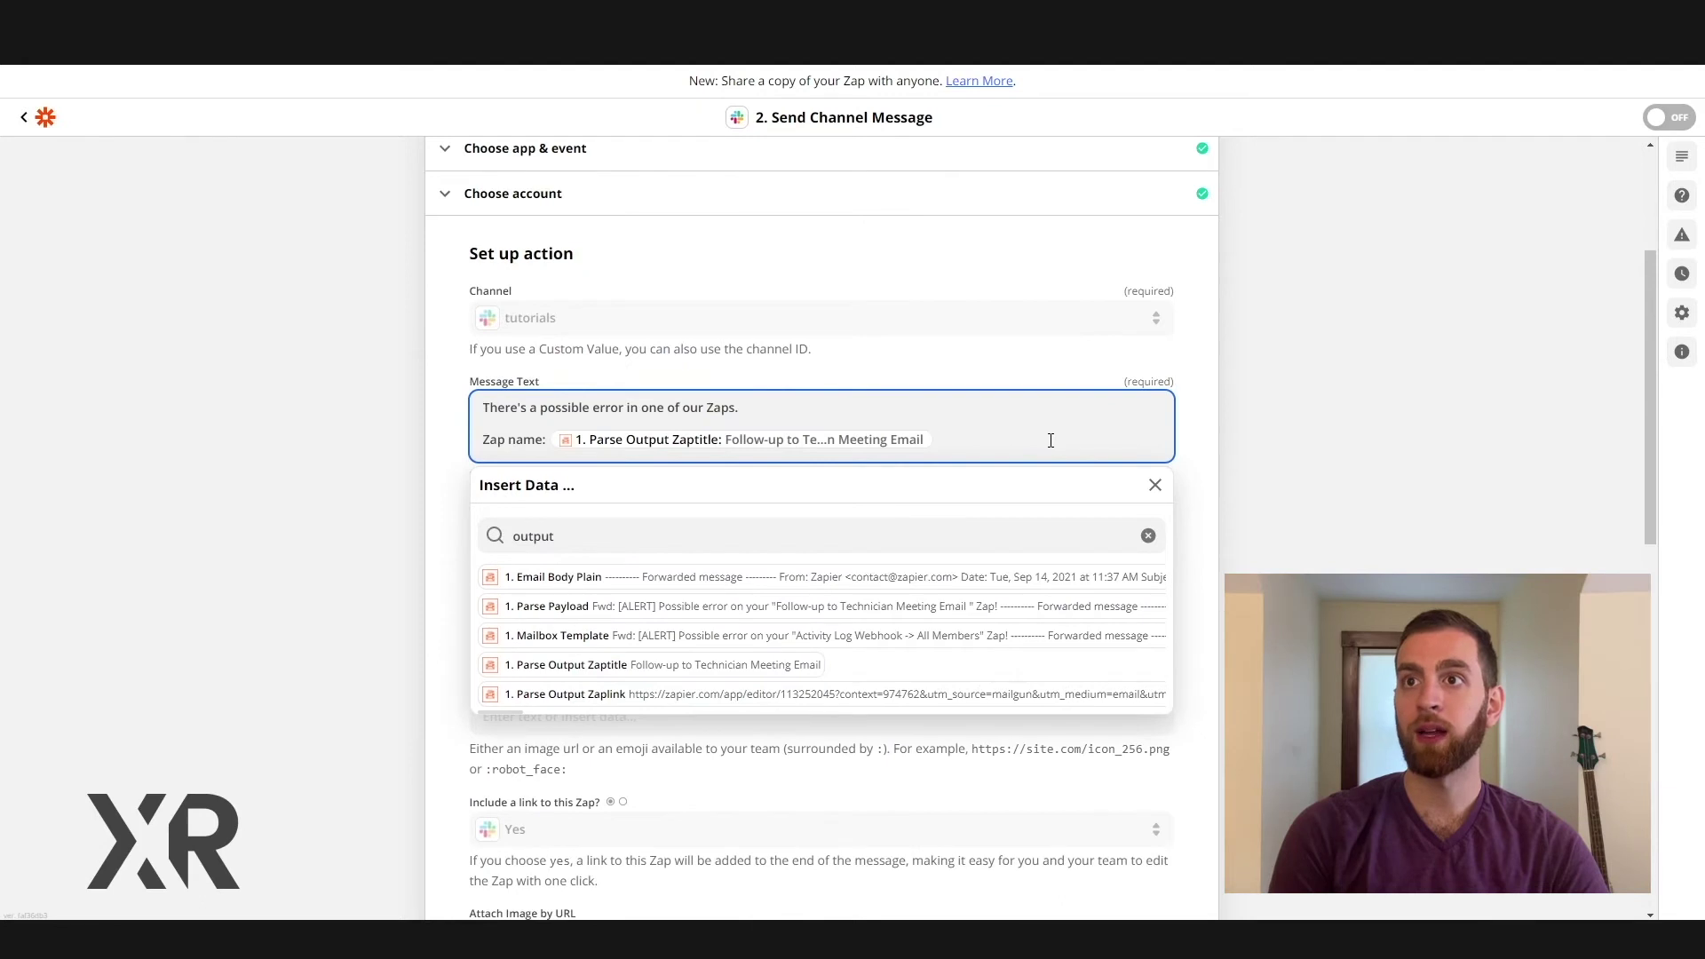
- Add a new line "Zap link:" to the message text and insert Parse Output Zaplink after it
{"action": "key", "text": "Return"}
{"action": "type", "text": "Zap link:"}
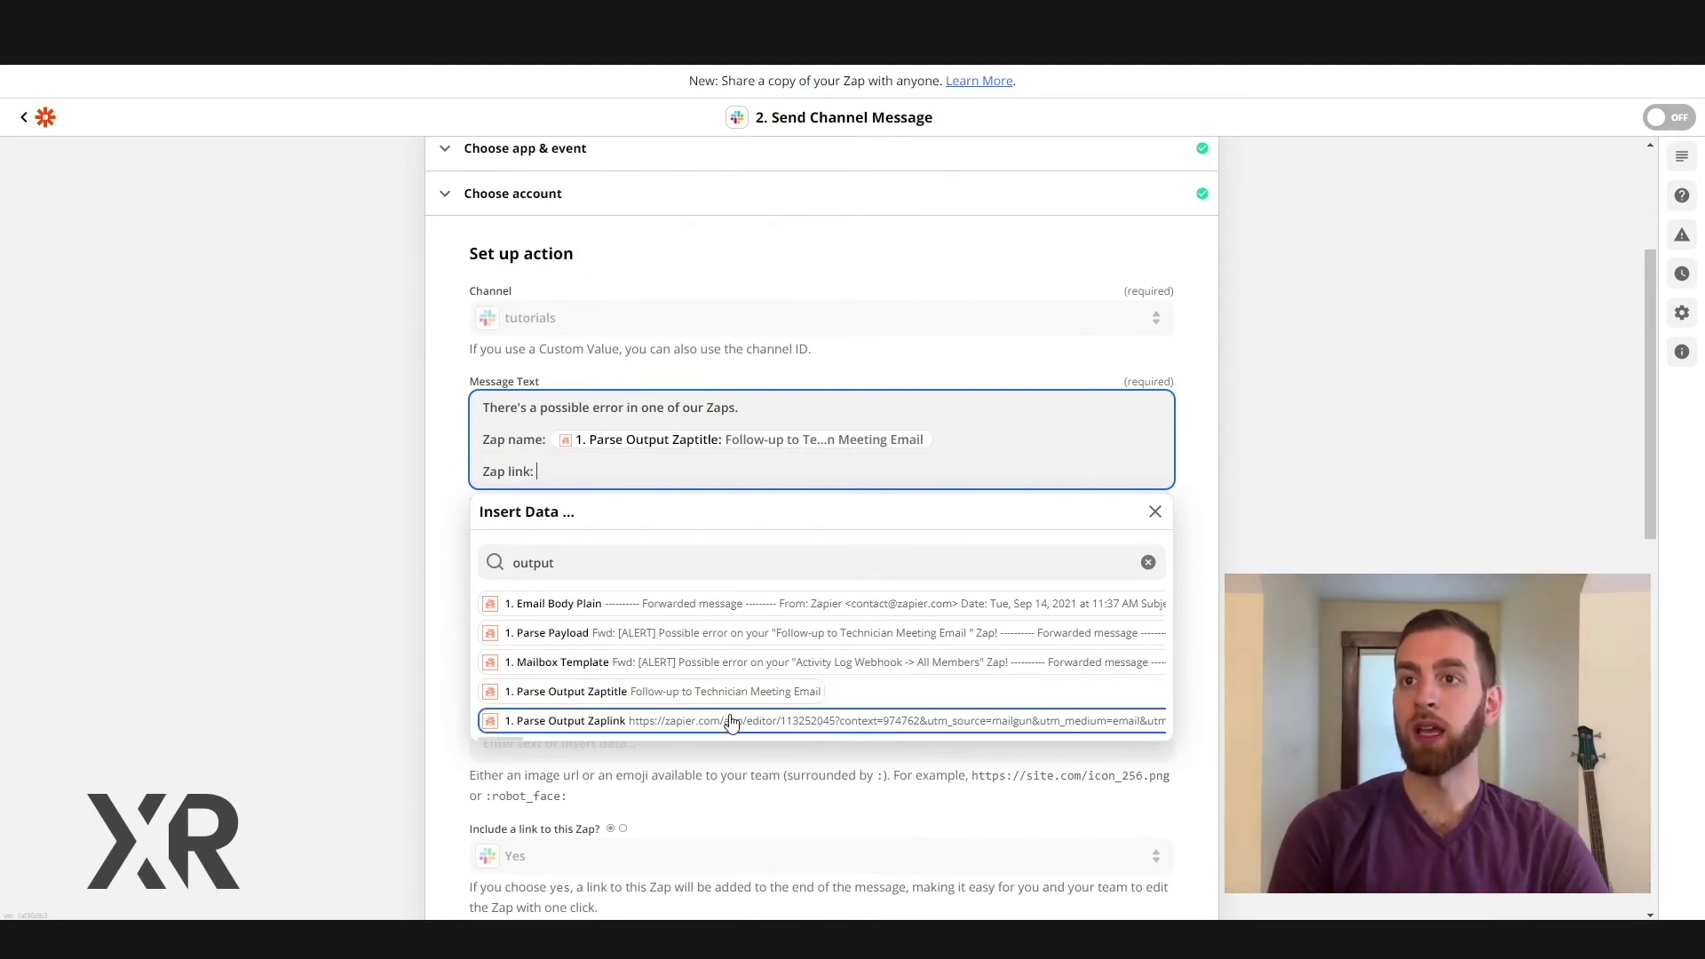
{"action": "left_click", "coordinate": [640, 724]}
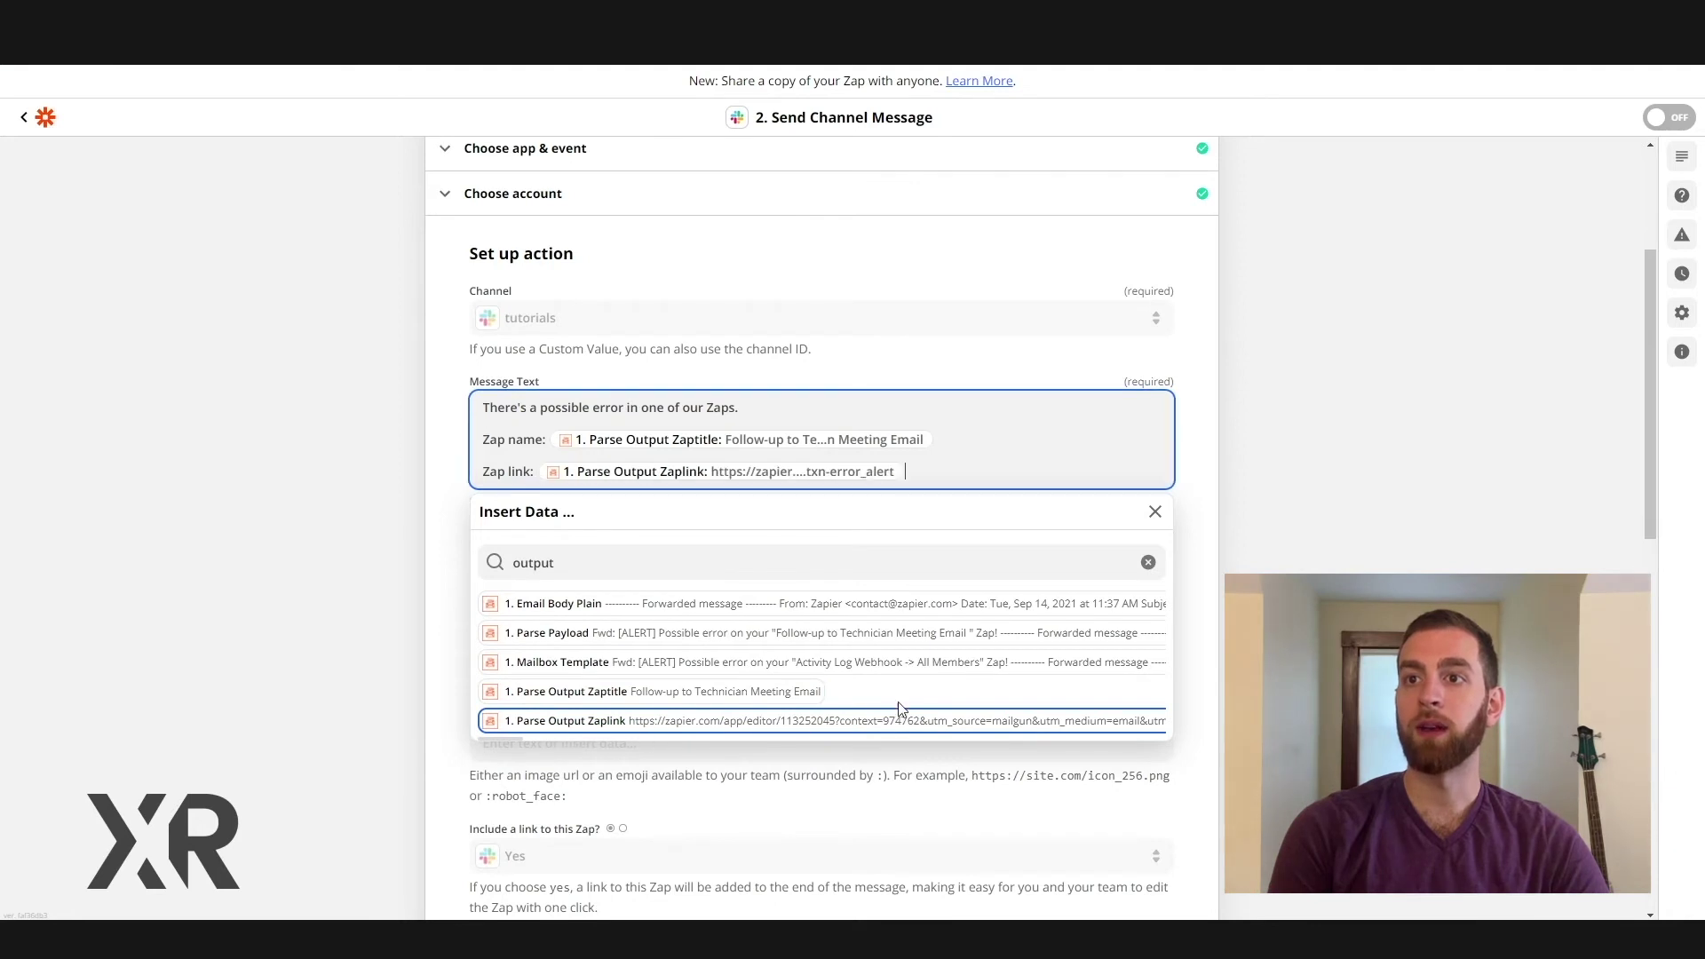
{"action": "left_click", "coordinate": [1275, 491]}
- Set the bot name to "Error Bot [Tutorial]" and the bot icon to :robot_face:
{"action": "left_click", "coordinate": [749, 650]}
{"action": "type", "text": "Error Bot [Tutorial]"}
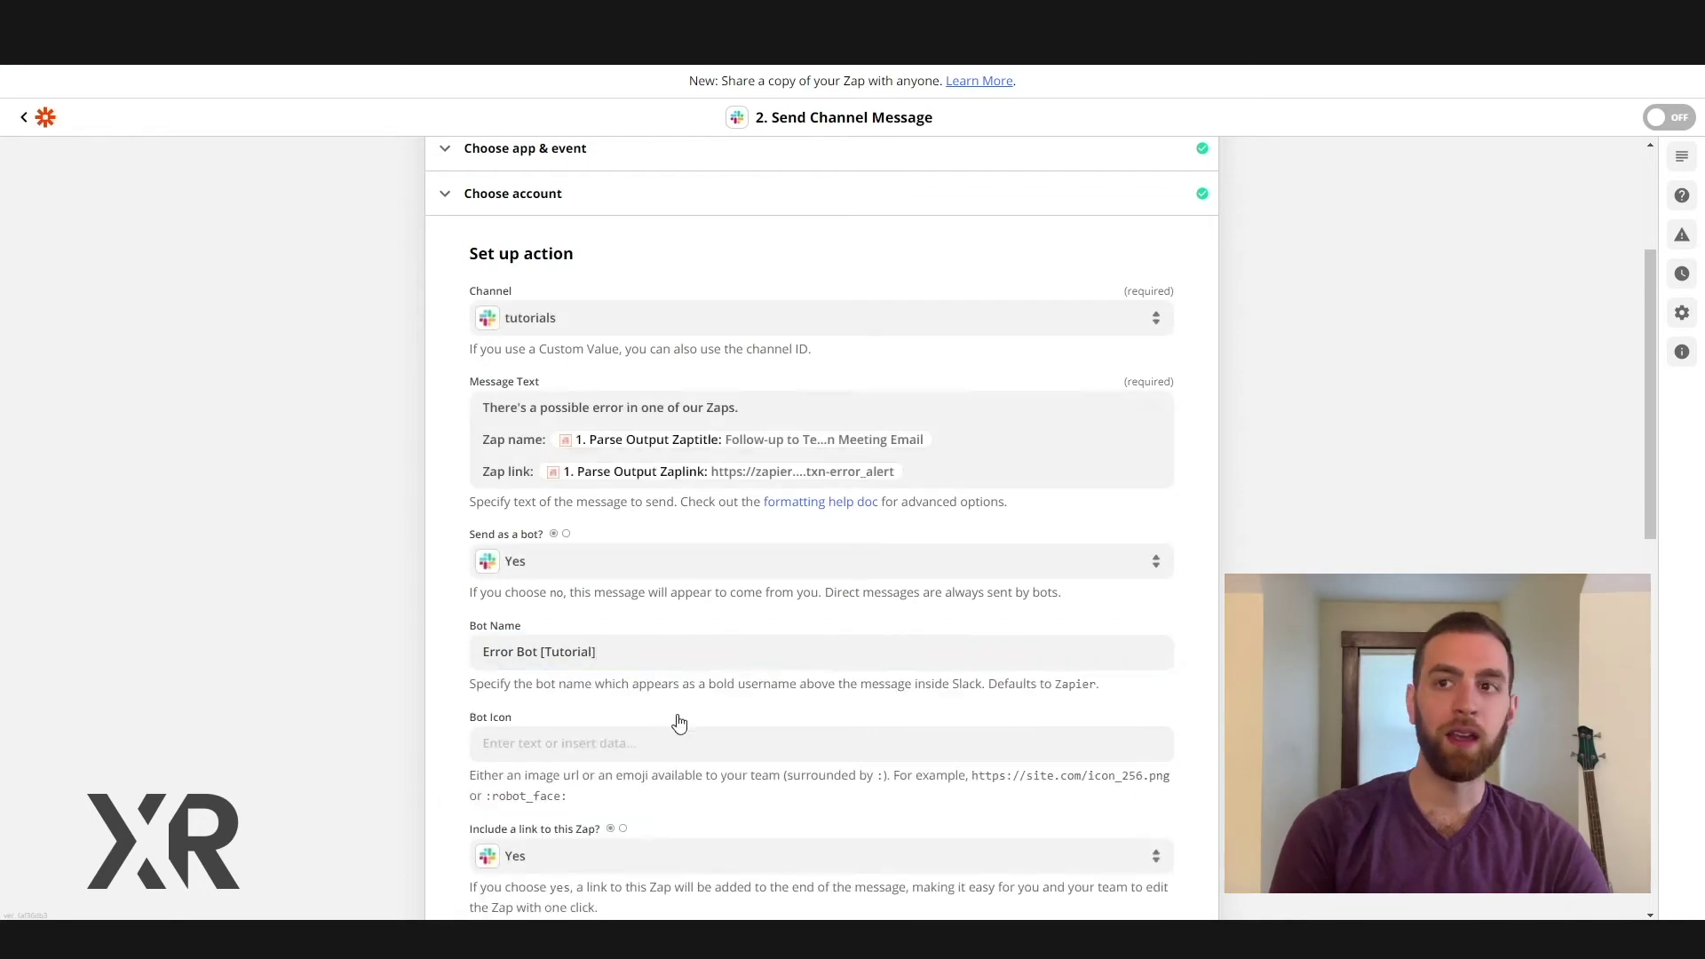
{"action": "left_click", "coordinate": [1126, 739]}
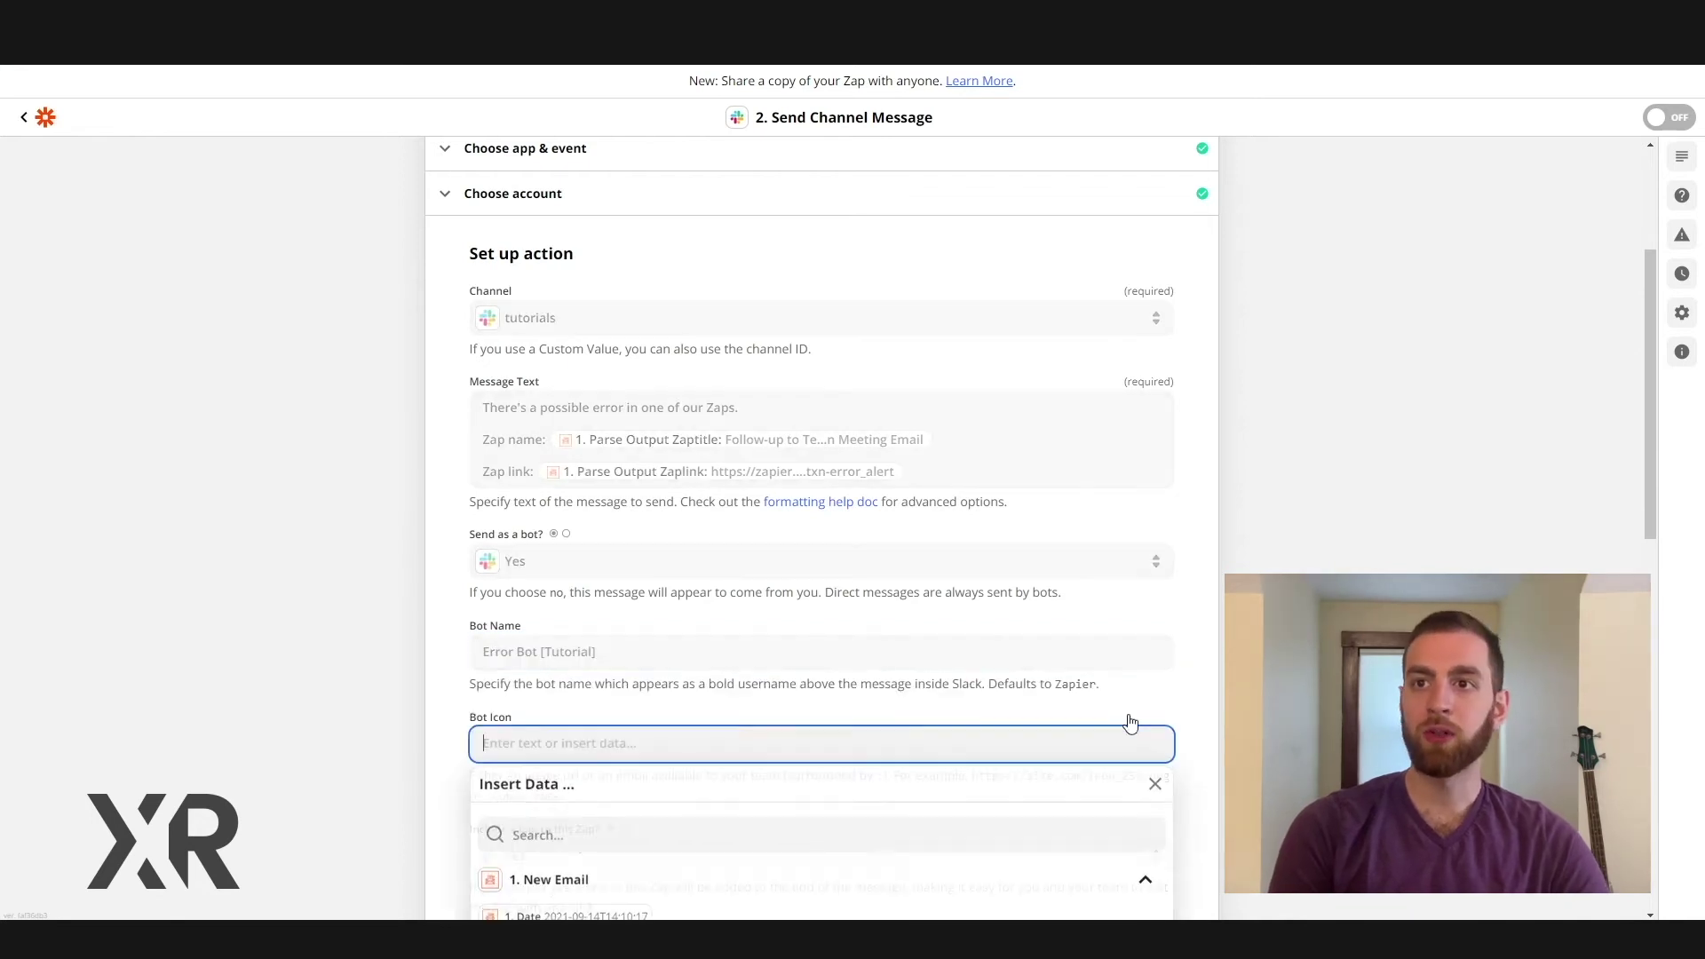
{"action": "type", "text": ":robot_face:"}
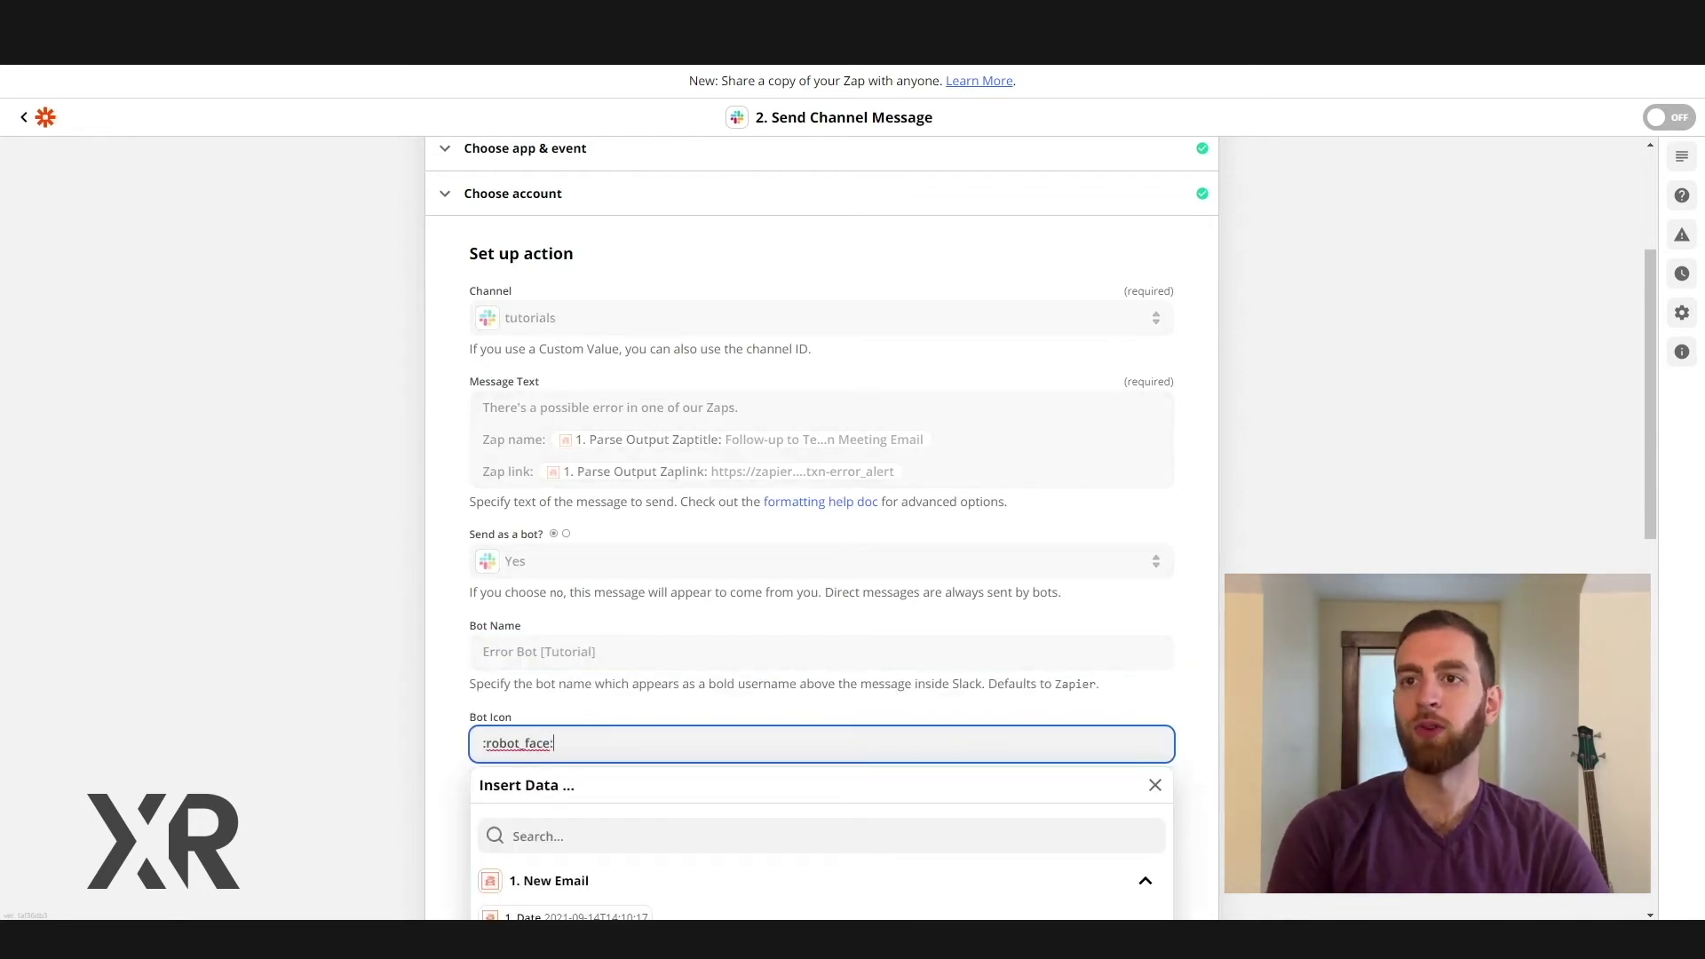
{"action": "key", "text": "Escape"}
- Set Auto-Expand Links to No and continue to the Slack action's test
{"action": "scroll", "coordinate": [821, 533], "scroll_direction": "down", "scroll_amount": 4}
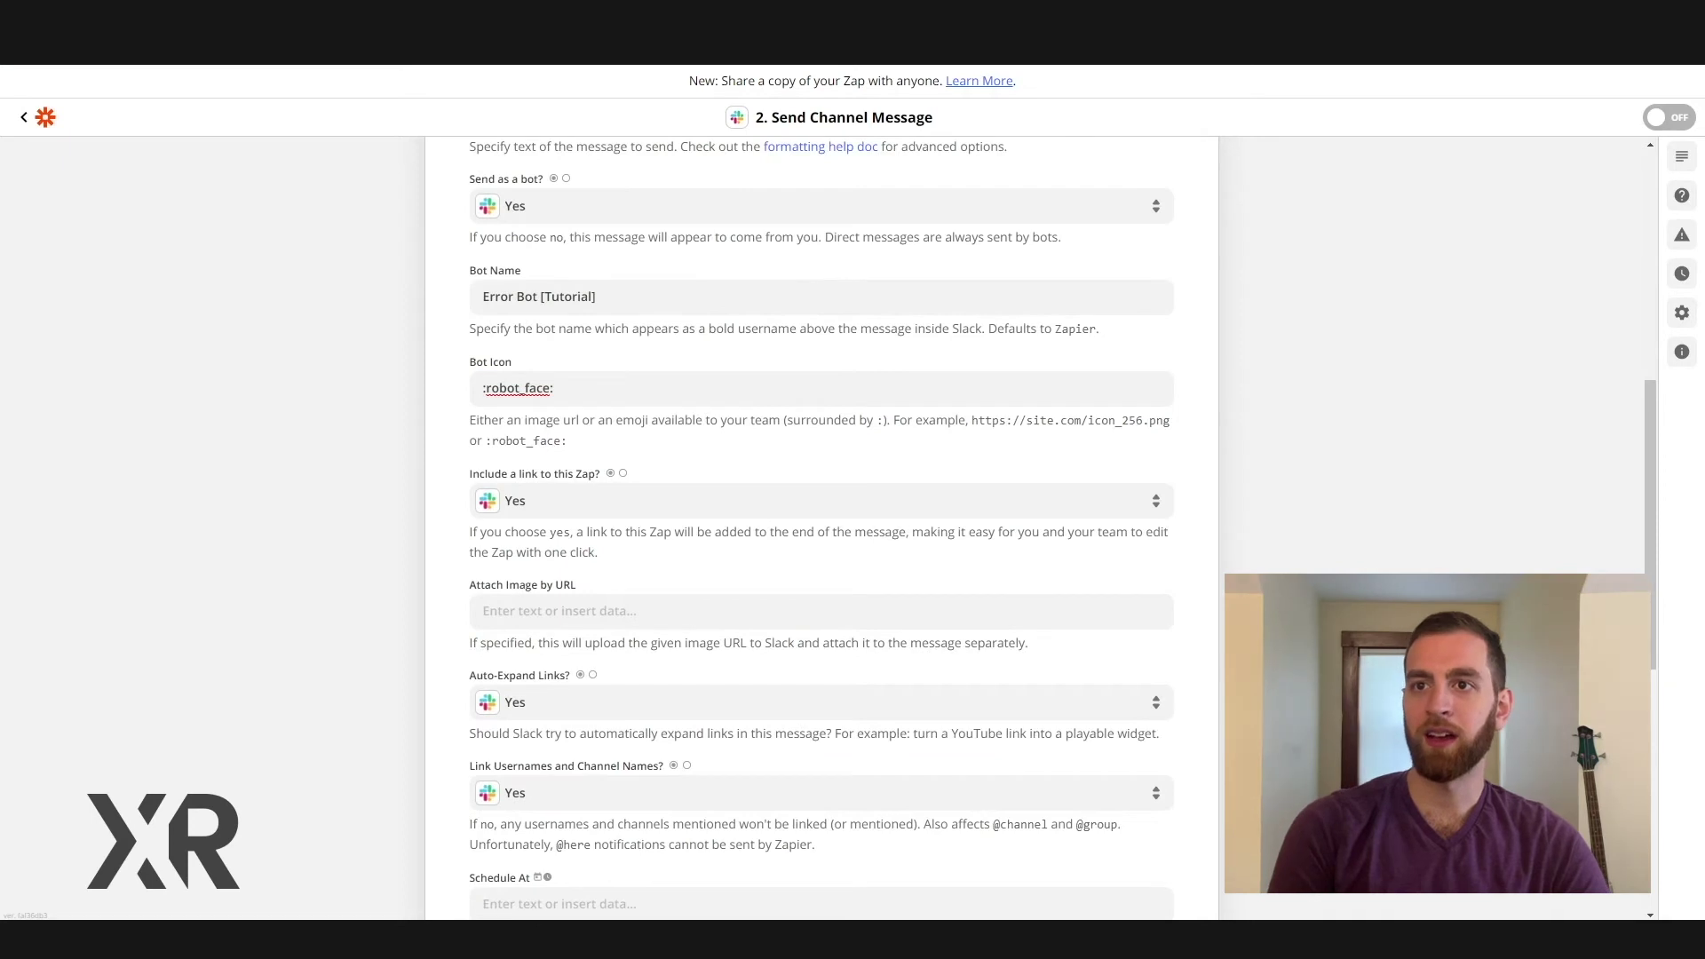
{"action": "scroll", "coordinate": [822, 533], "scroll_direction": "down", "scroll_amount": 1}
{"action": "left_click", "coordinate": [977, 617]}
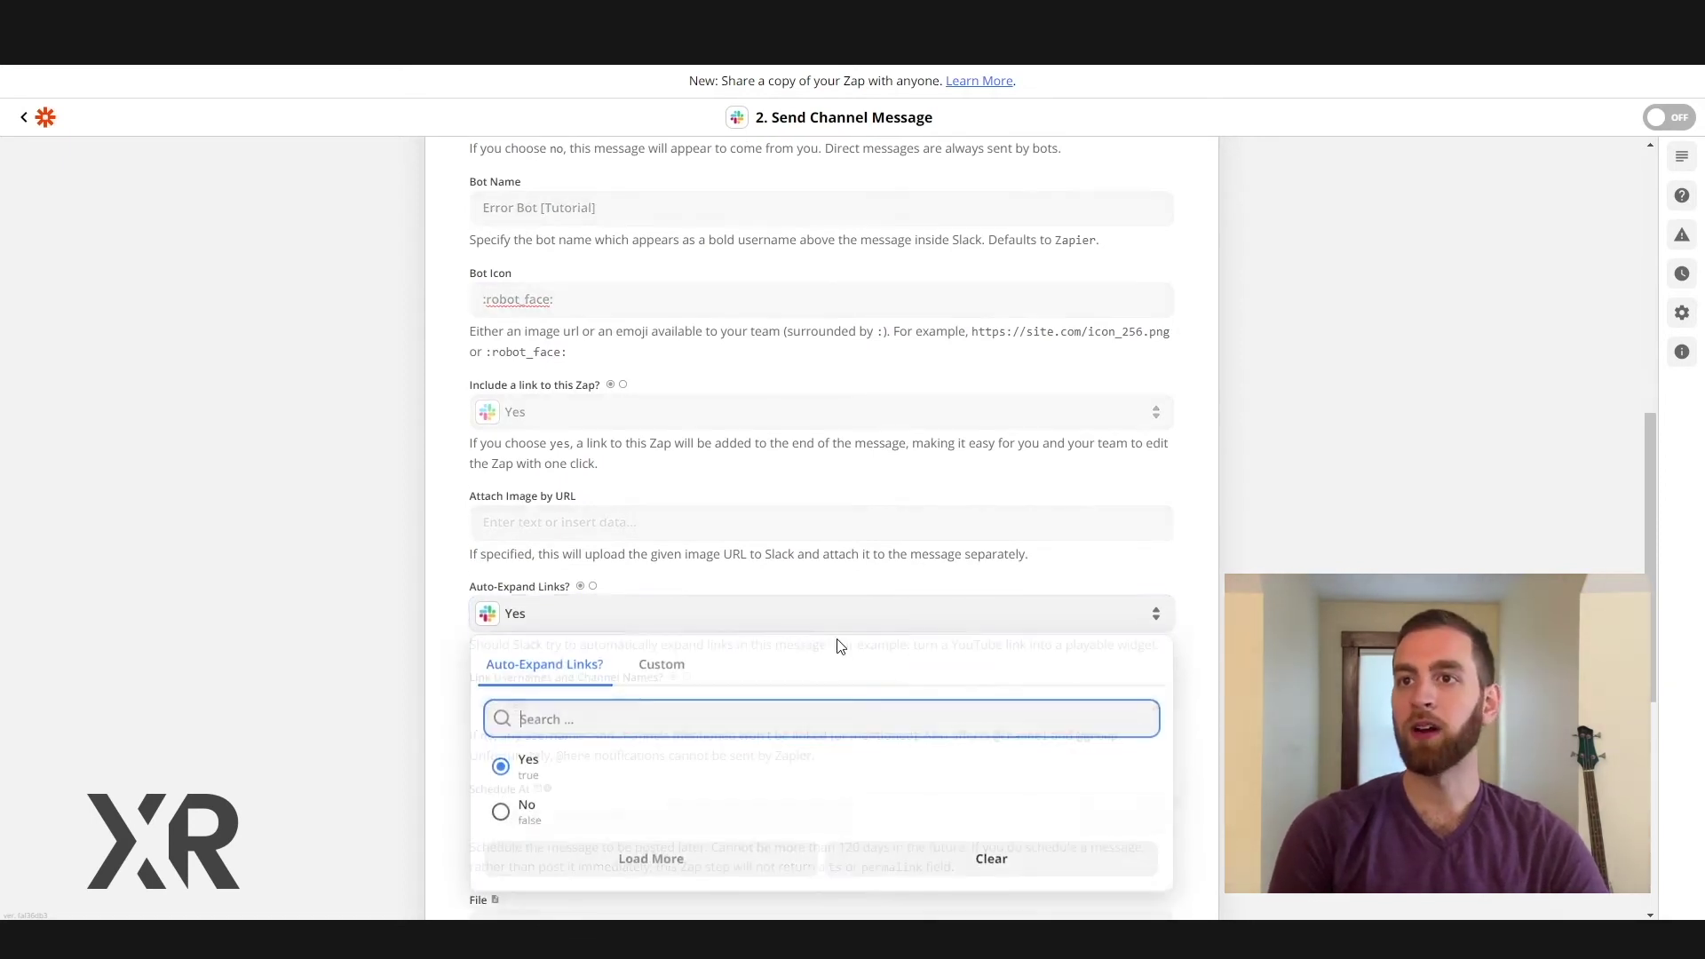
{"action": "left_click", "coordinate": [507, 807]}
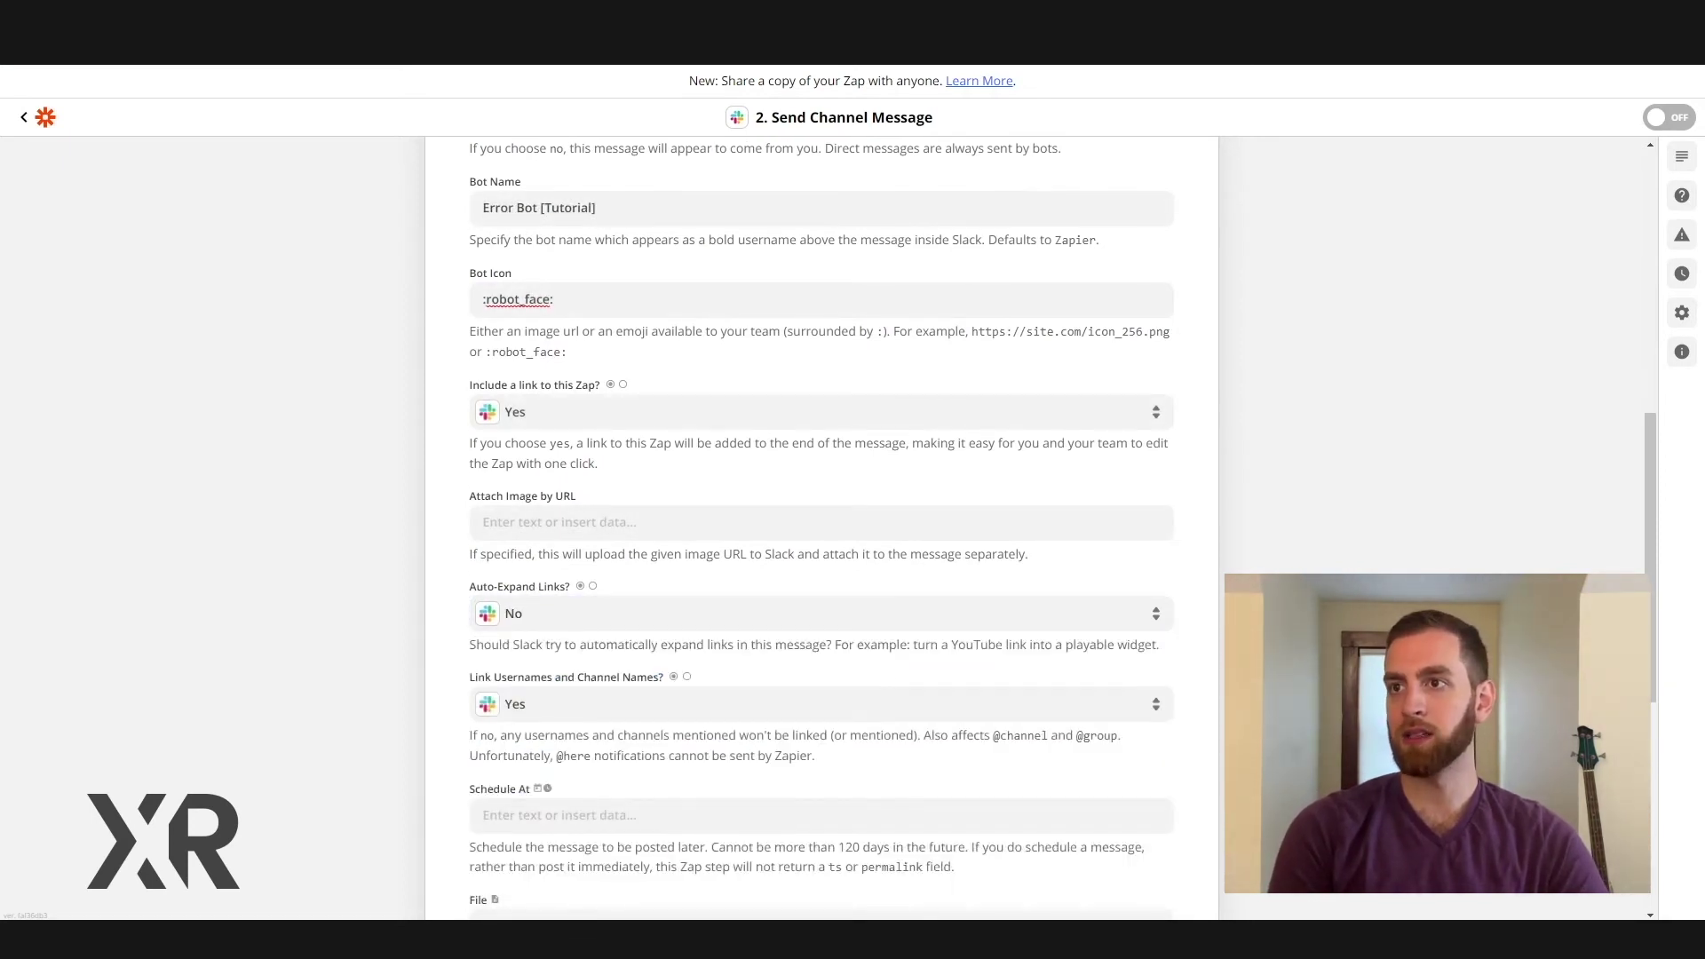
{"action": "scroll", "coordinate": [821, 533], "scroll_direction": "down", "scroll_amount": 6}
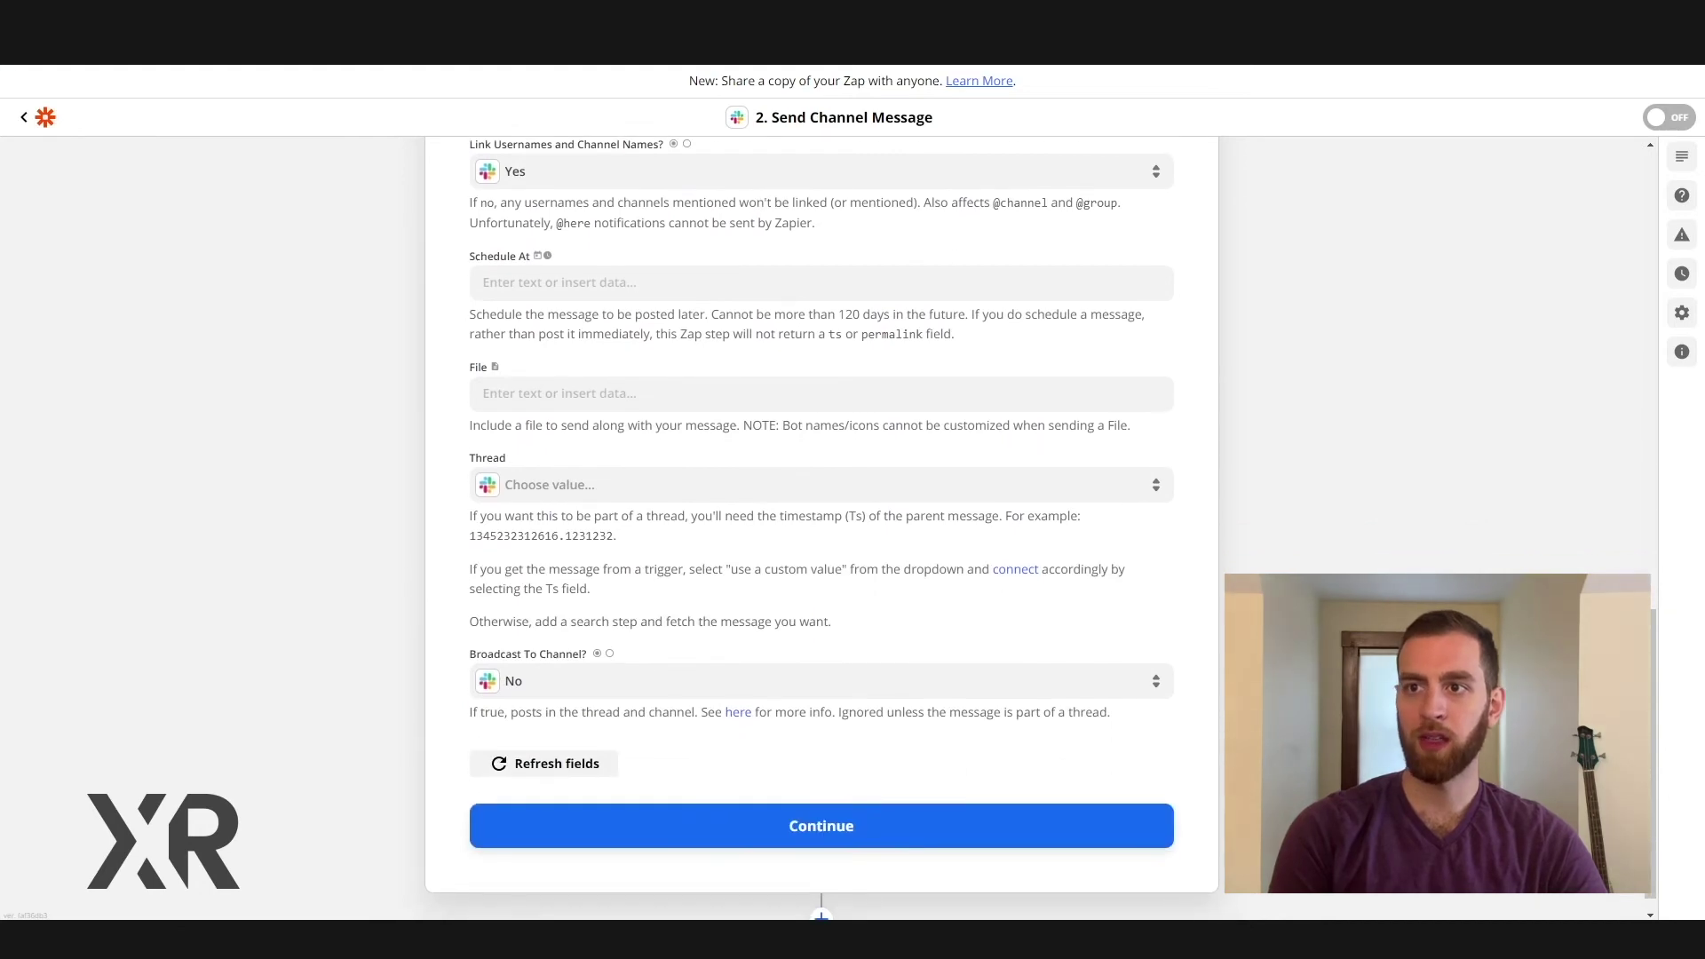
{"action": "left_click", "coordinate": [1037, 807]}
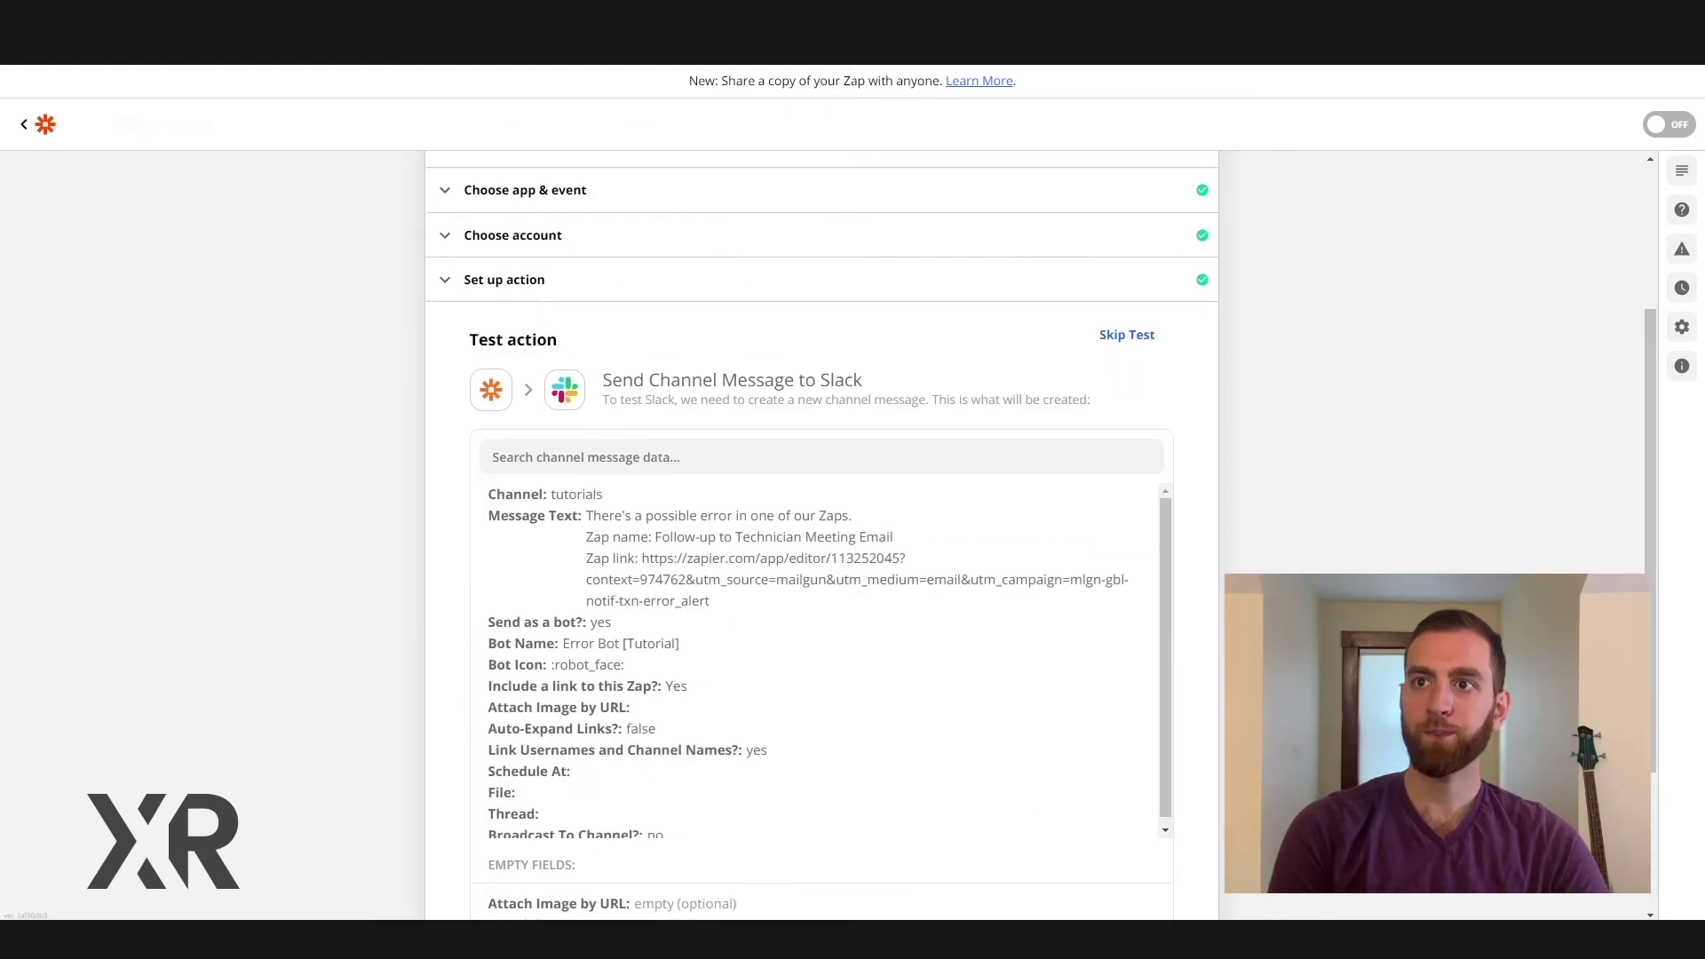
{"action": "left_click", "coordinate": [742, 800]}
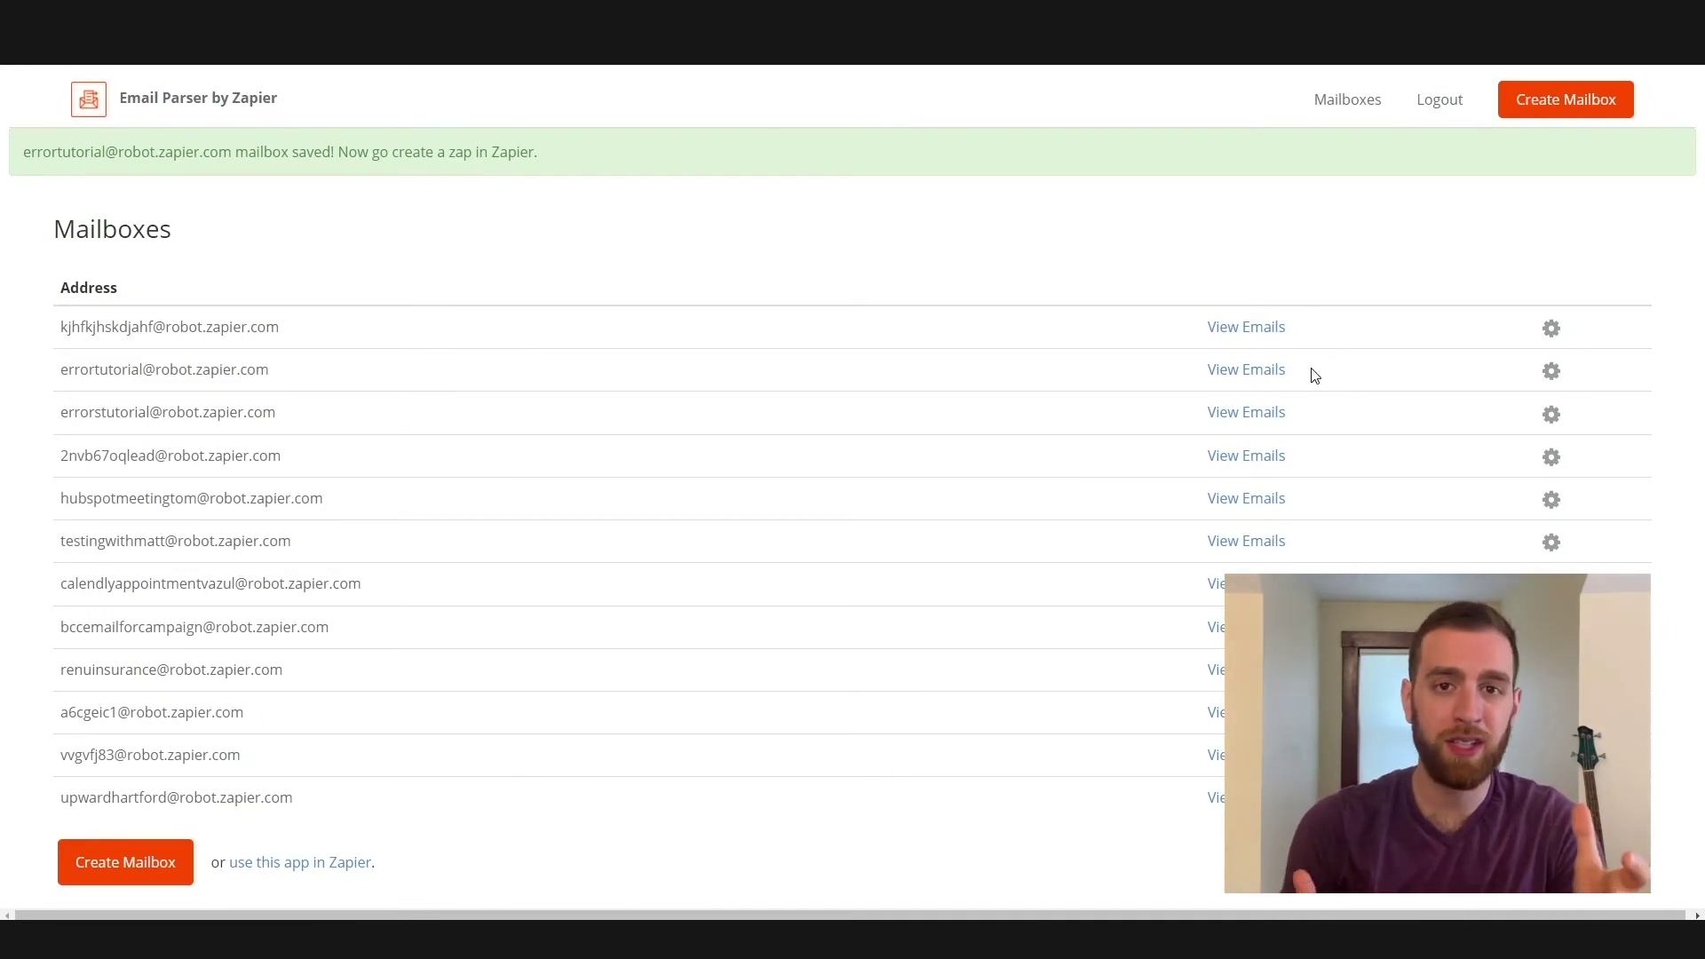
- In Email Parser, open the latest email in the errortutorial mailbox's history and start editing its extra template
{"action": "left_click", "coordinate": [1261, 371]}
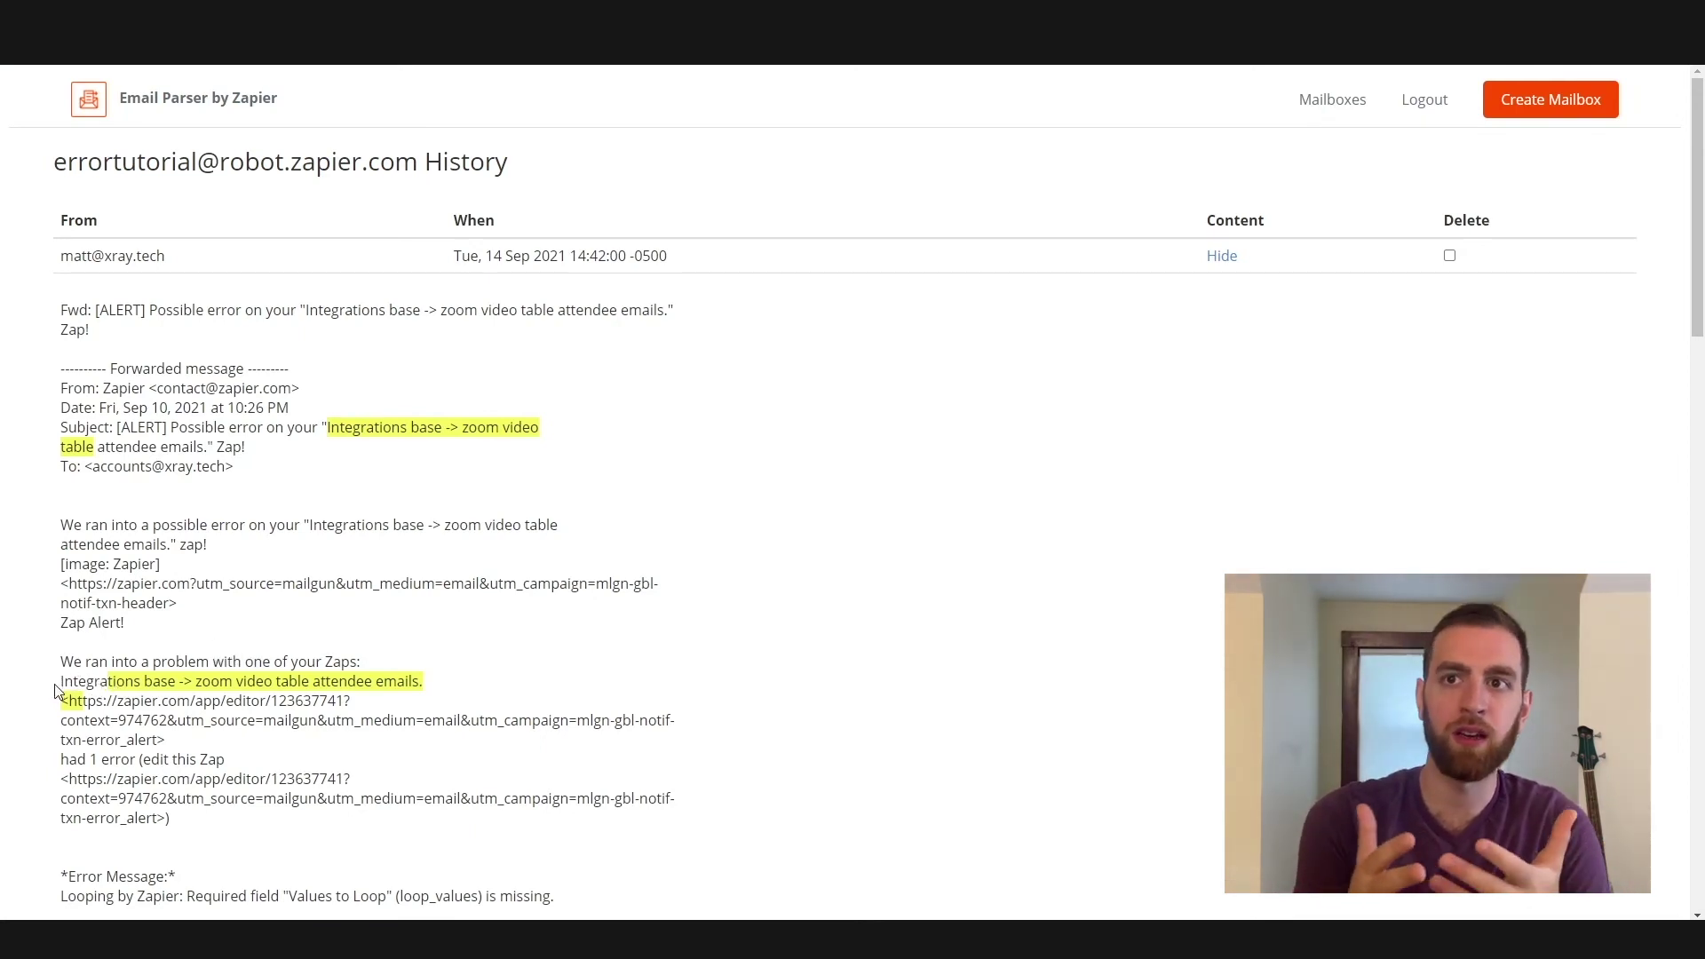
{"action": "scroll", "coordinate": [788, 456], "scroll_direction": "down", "scroll_amount": 7}
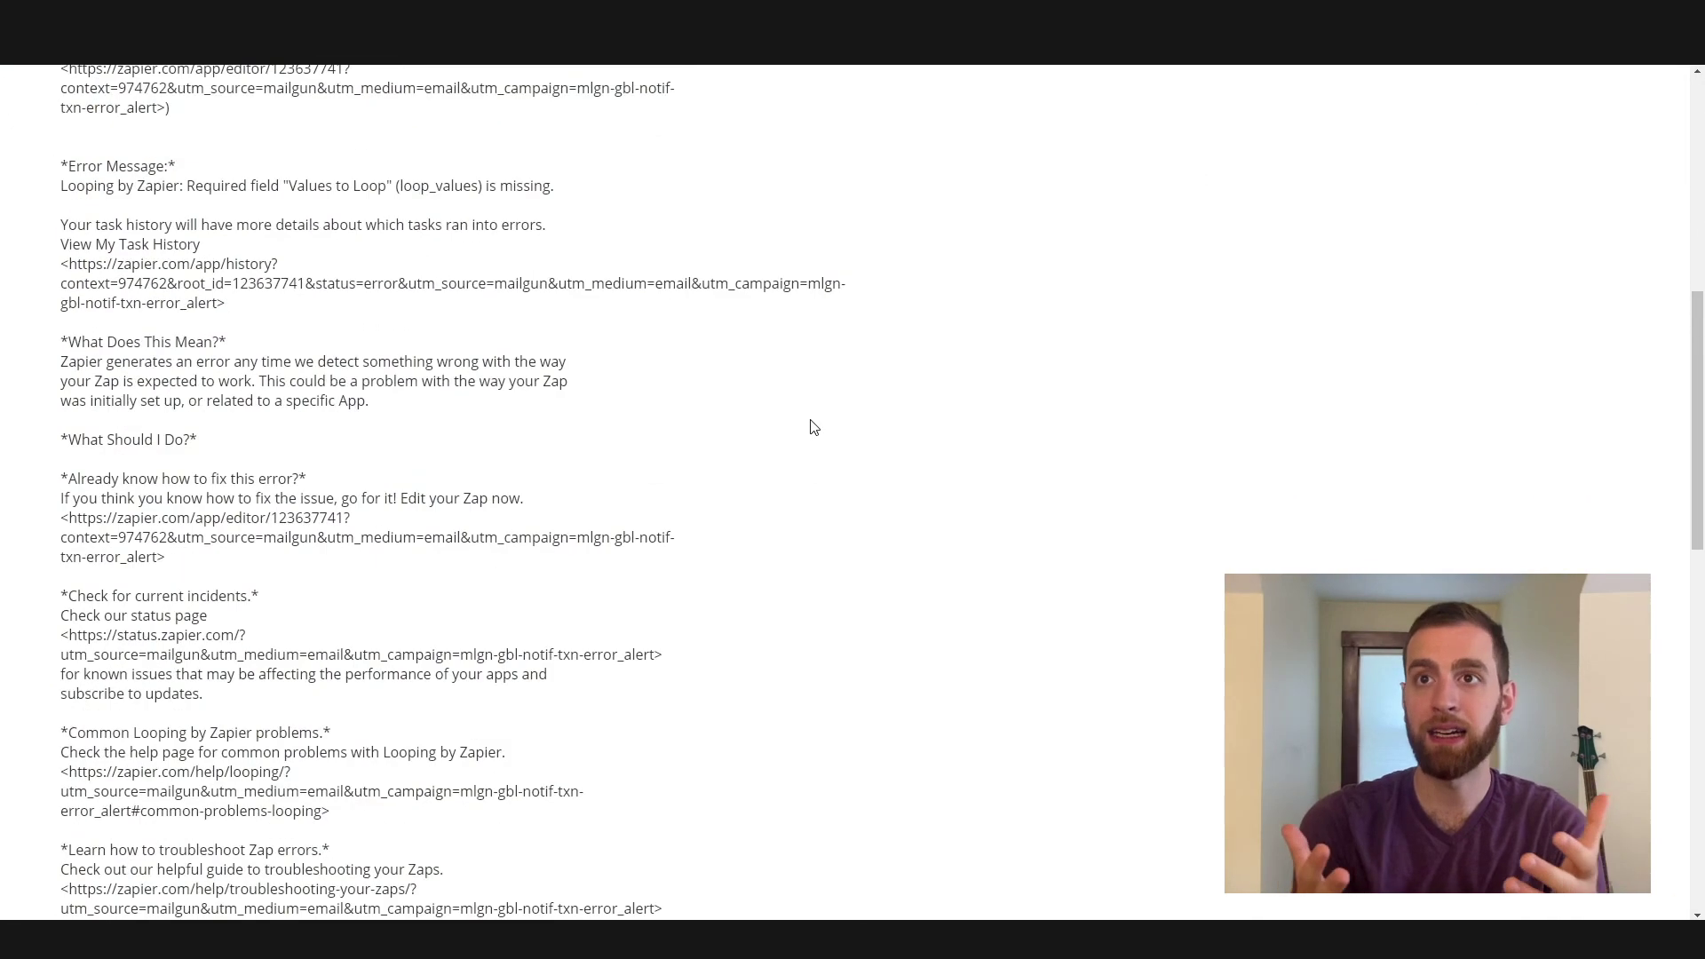
{"action": "scroll", "coordinate": [811, 427], "scroll_direction": "up", "scroll_amount": 3}
{"action": "scroll", "coordinate": [812, 427], "scroll_direction": "down", "scroll_amount": 3}
{"action": "scroll", "coordinate": [811, 428], "scroll_direction": "down", "scroll_amount": 12}
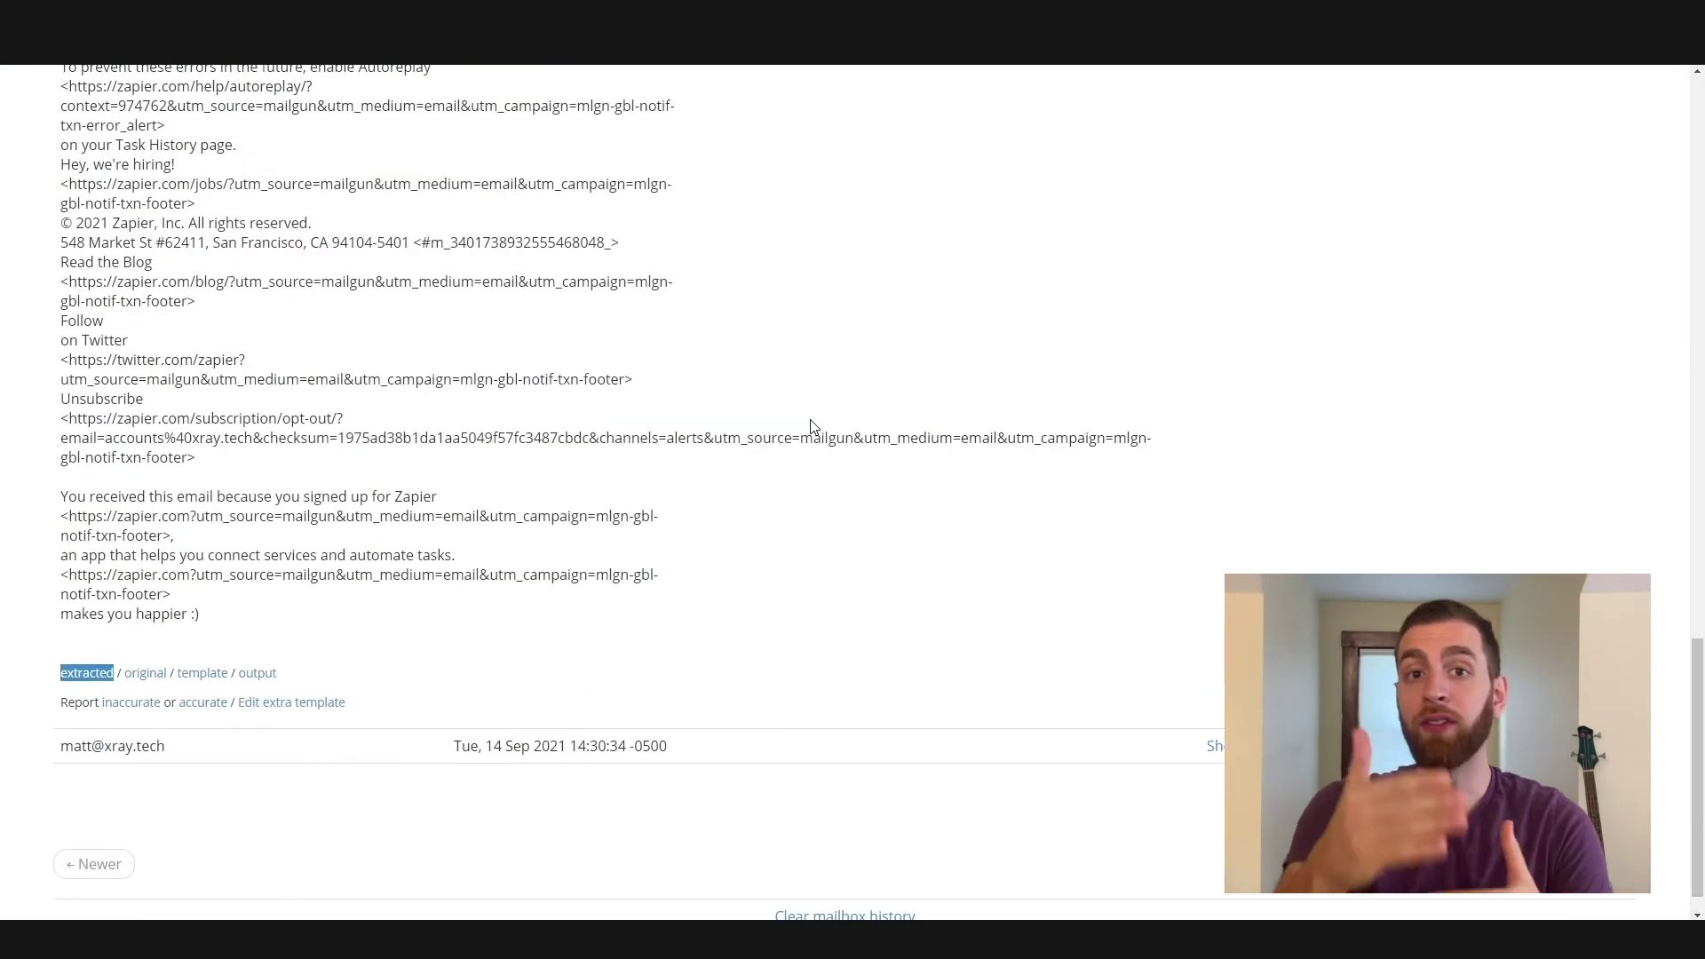
{"action": "left_click", "coordinate": [302, 706]}
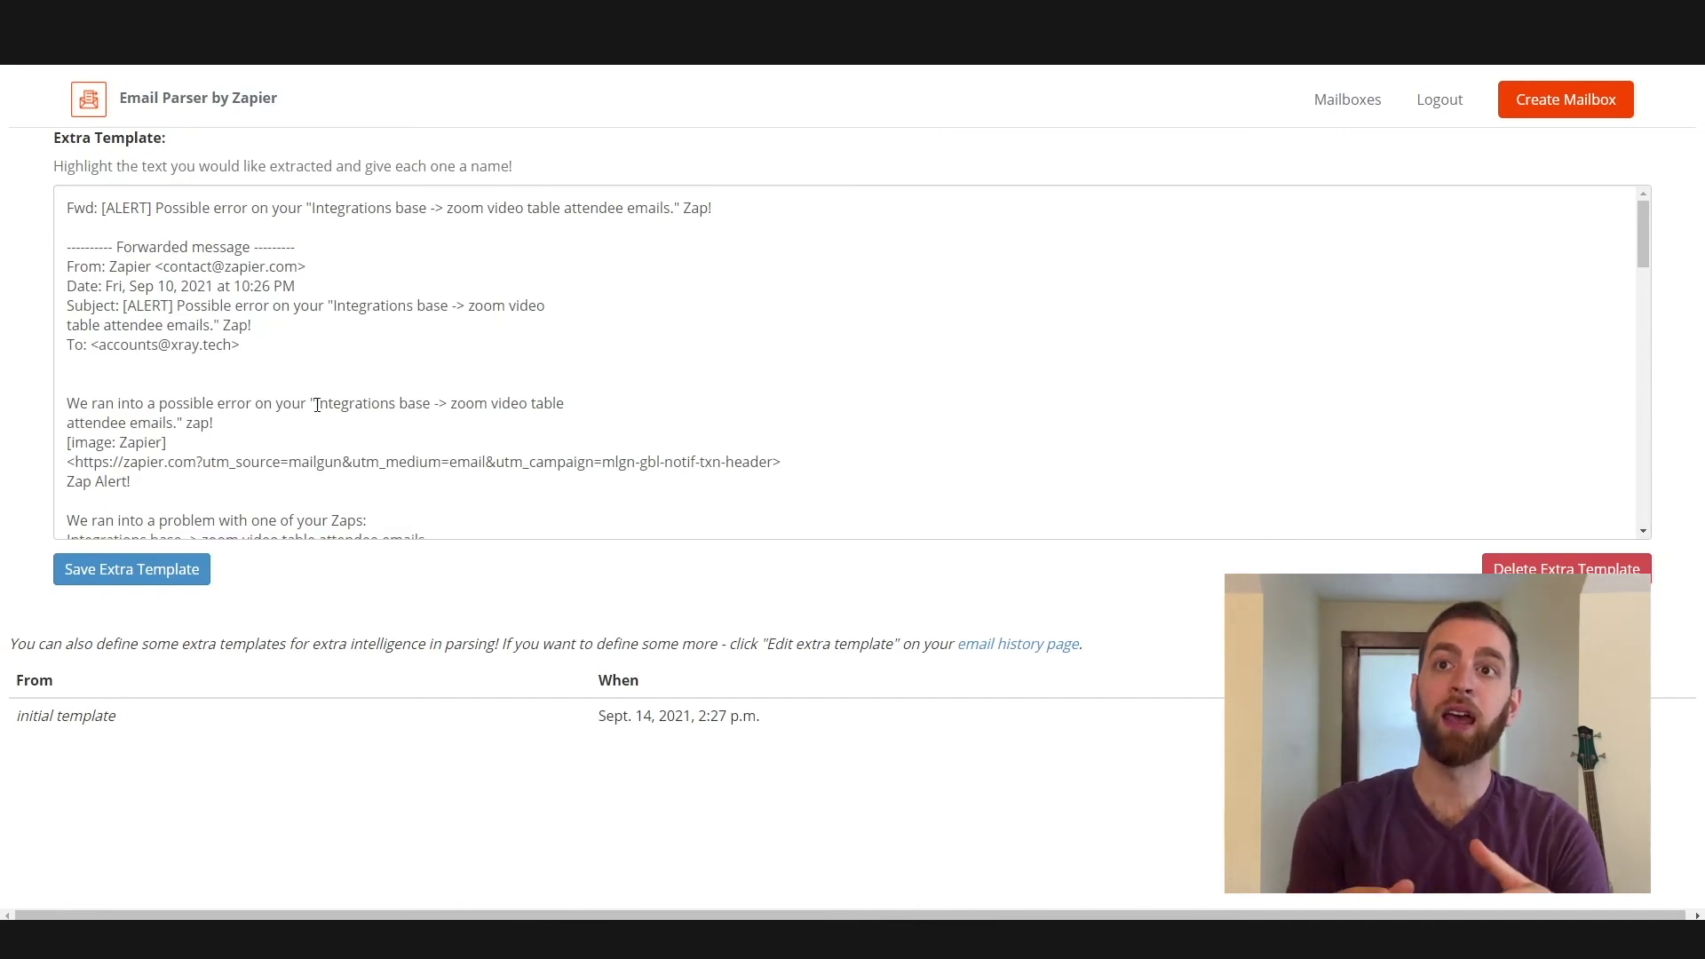
- Mark the Zap name after "We ran into a possible error on your" as zaptitle and save the extra template
{"action": "left_click_drag", "start_coordinate": [315, 406], "coordinate": [176, 423]}
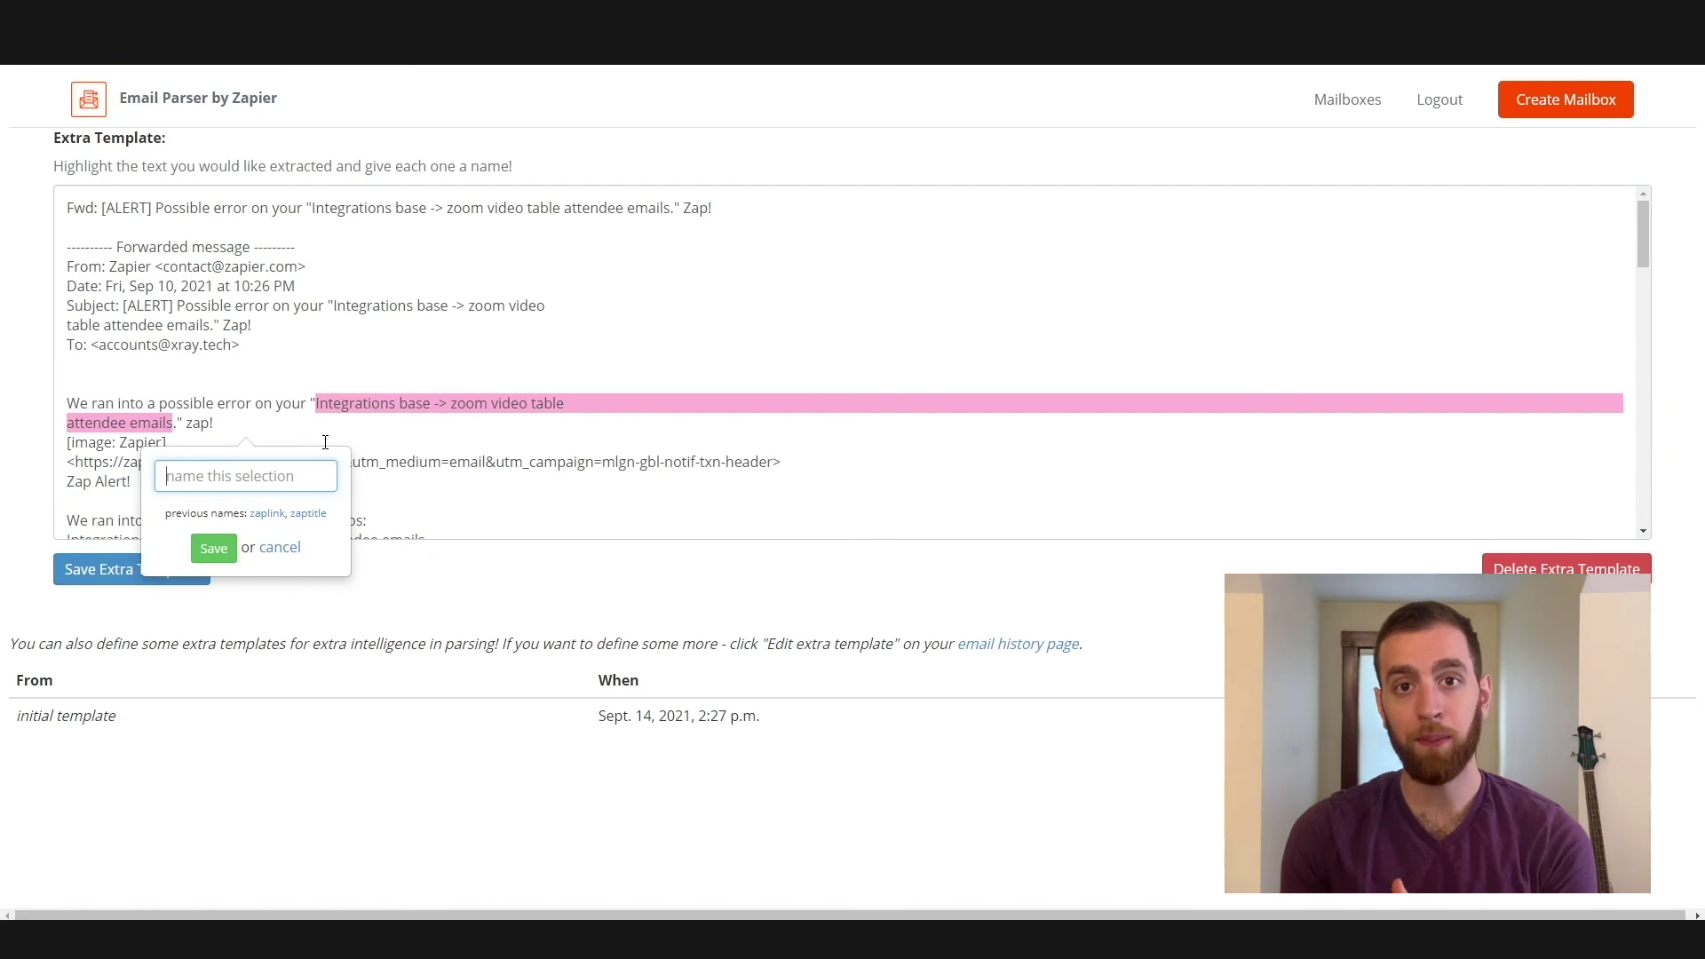
{"action": "left_click", "coordinate": [320, 512]}
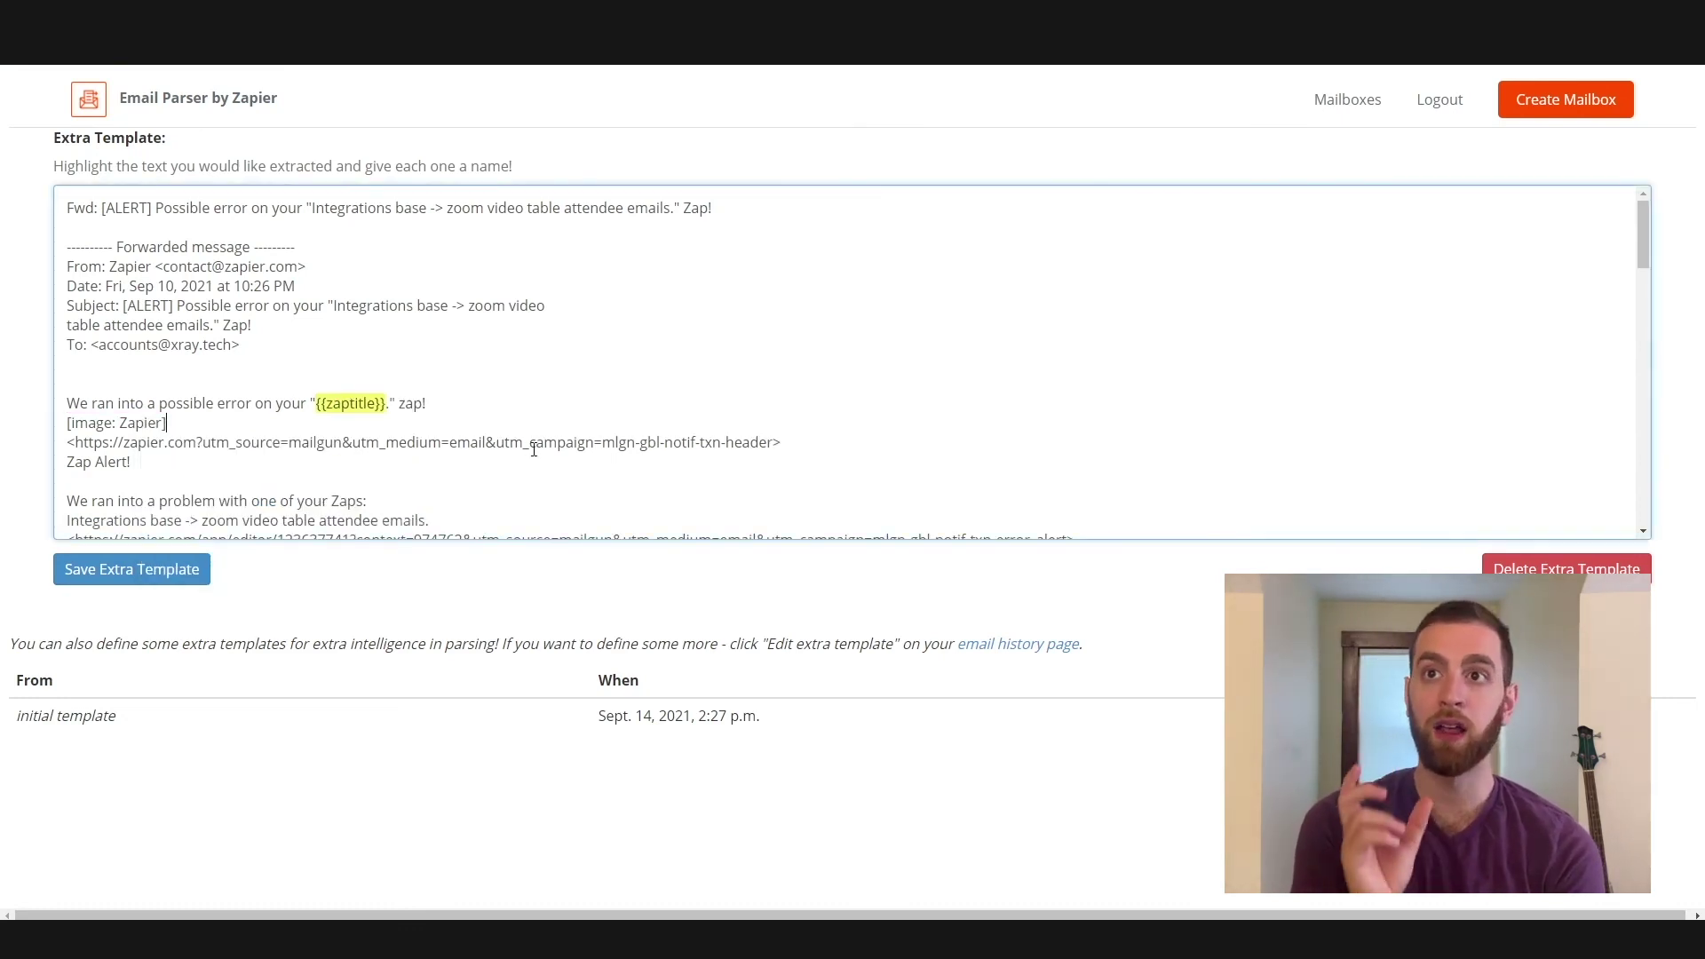
{"action": "left_click", "coordinate": [134, 586]}
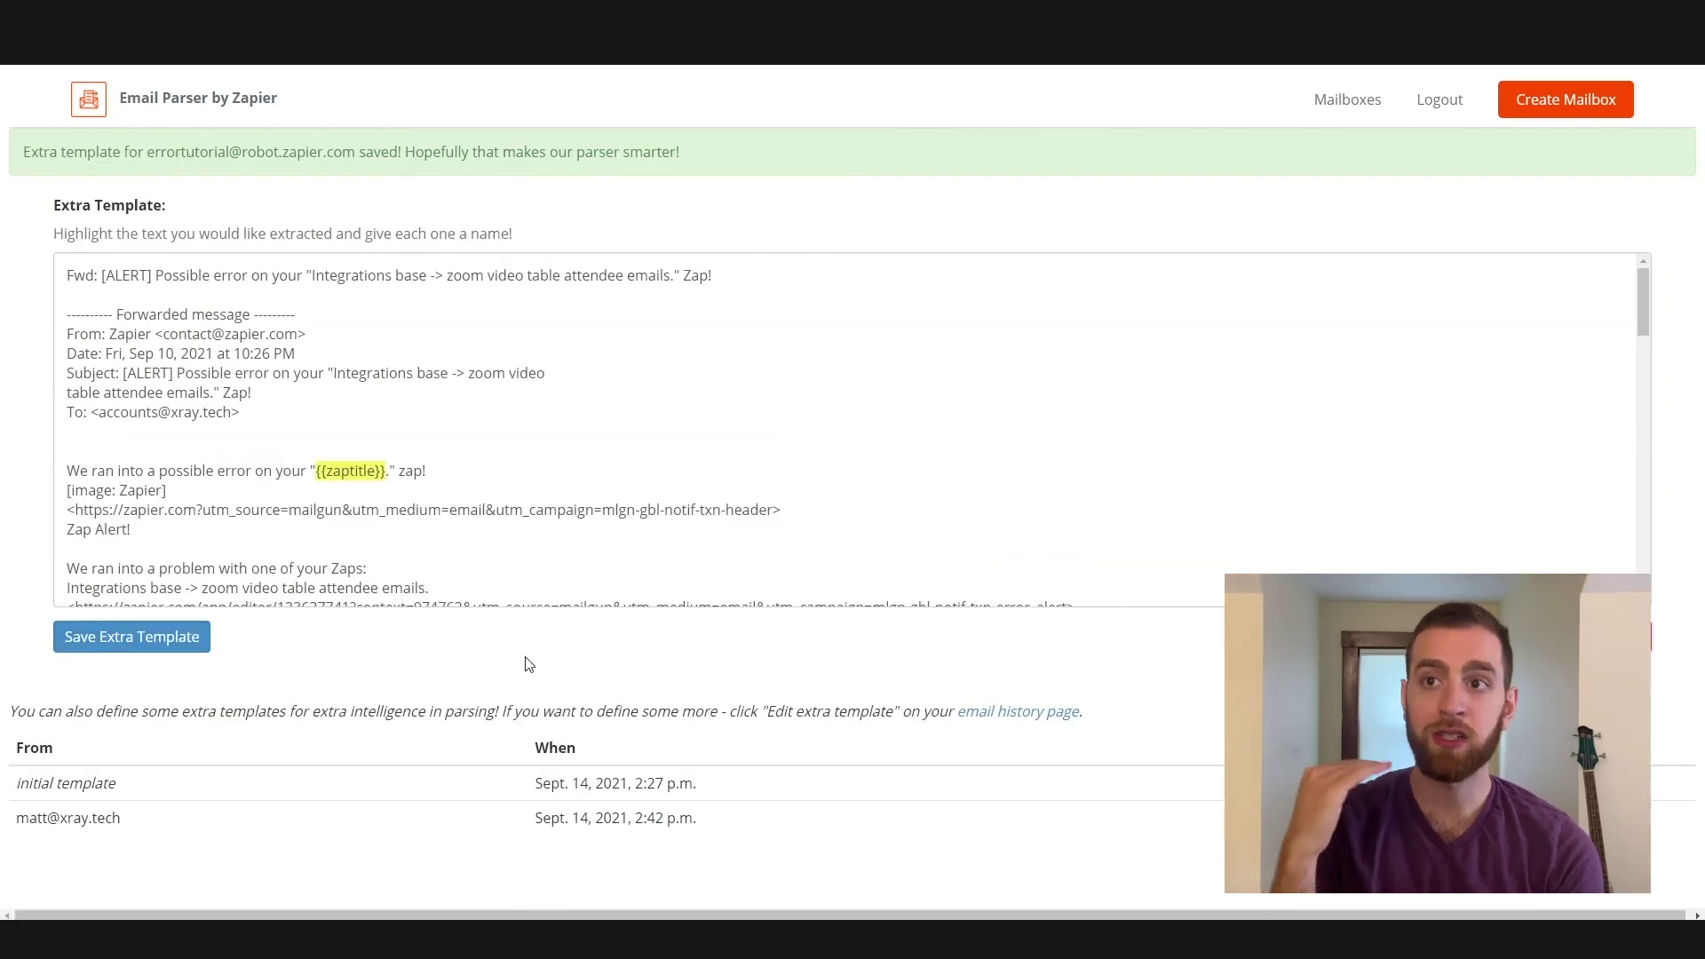